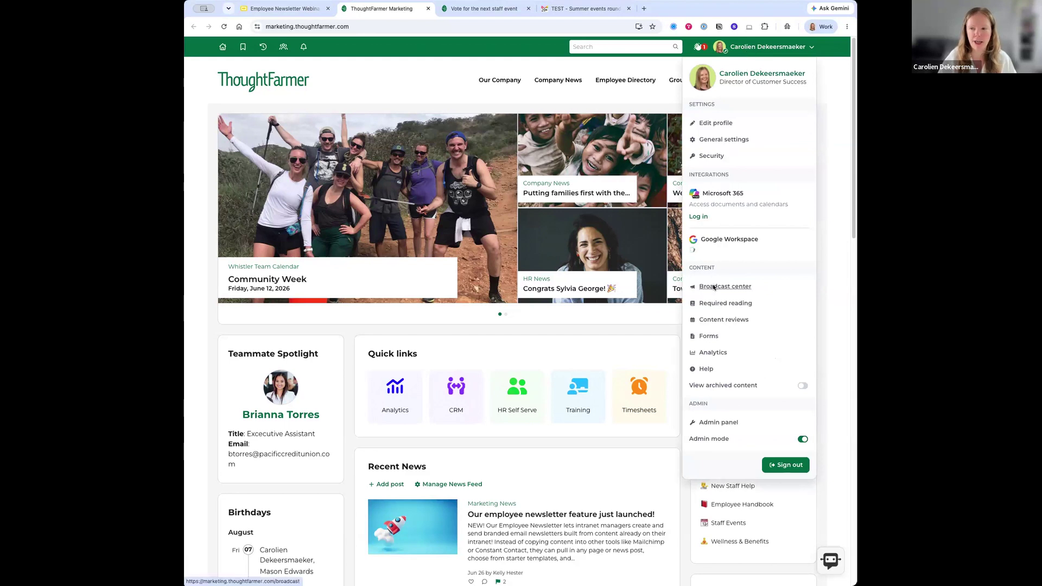
# - Open the Broadcast center's Email newsletter list, showing the sent June Newsletter
pyautogui.click(714, 286)
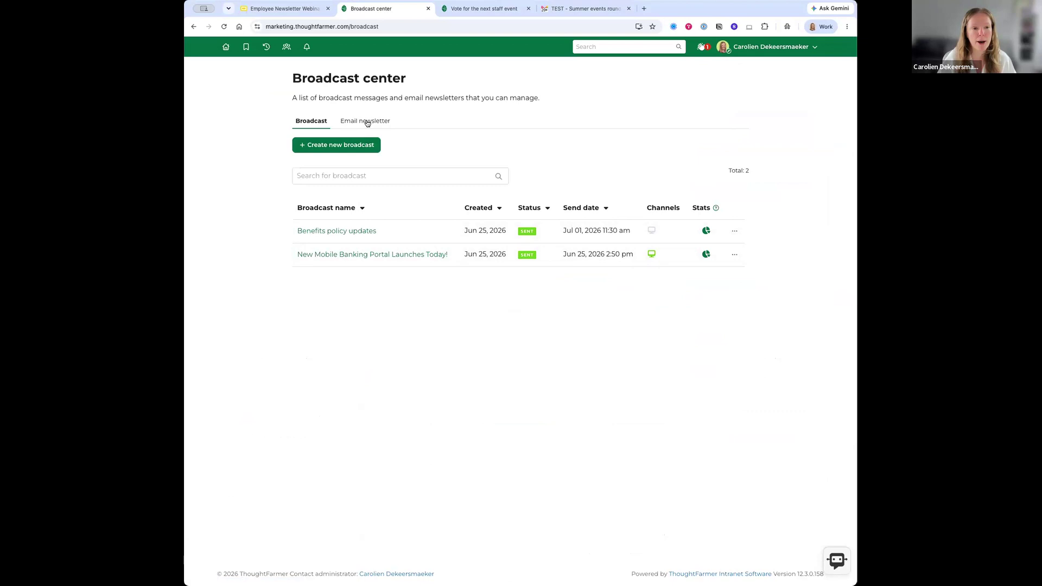
pyautogui.click(368, 123)
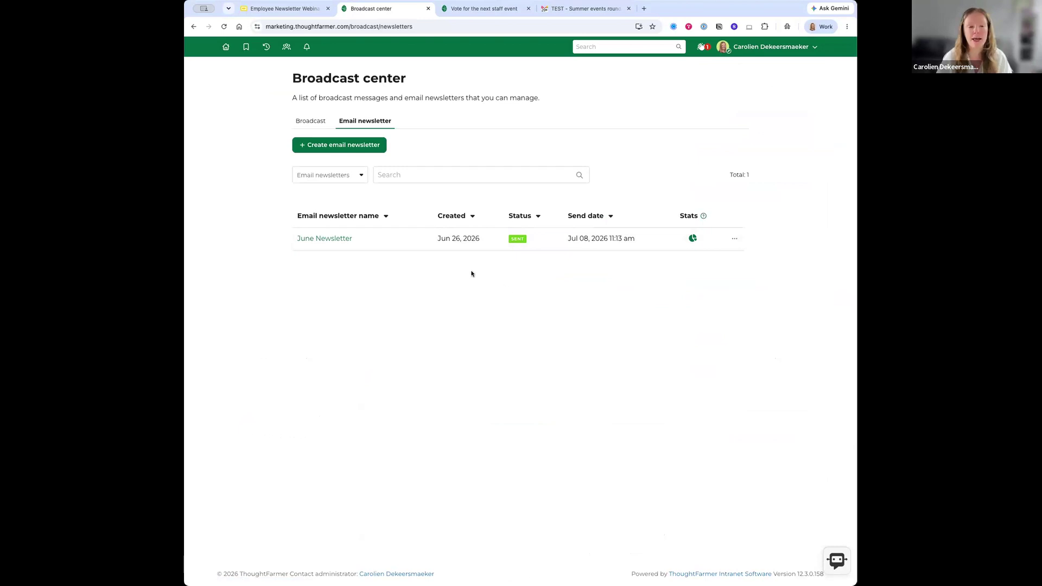
# - Create a new email newsletter draft named 'Upcoming staff events'
pyautogui.click(333, 144)
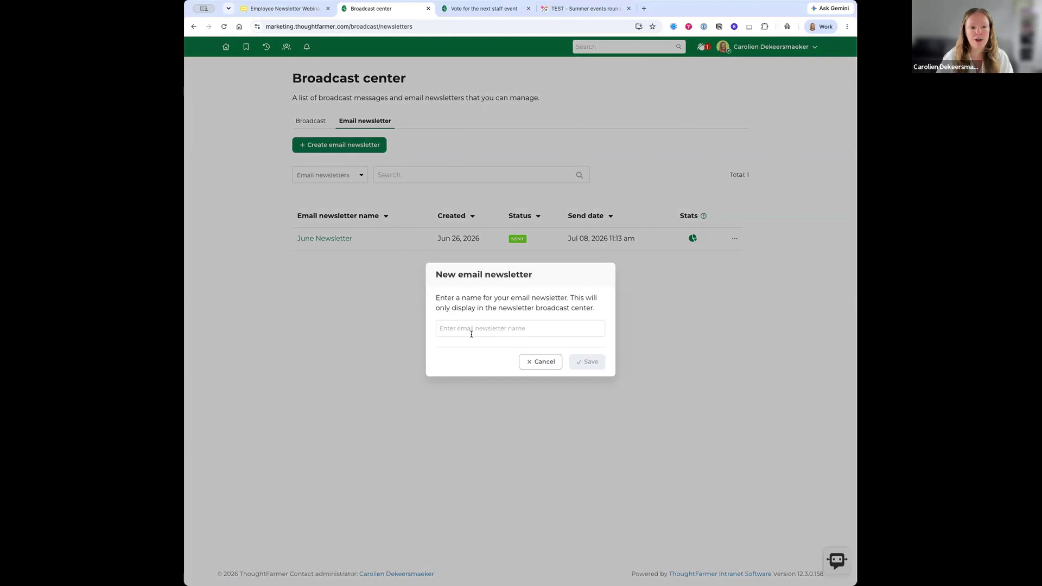
pyautogui.click(470, 333)
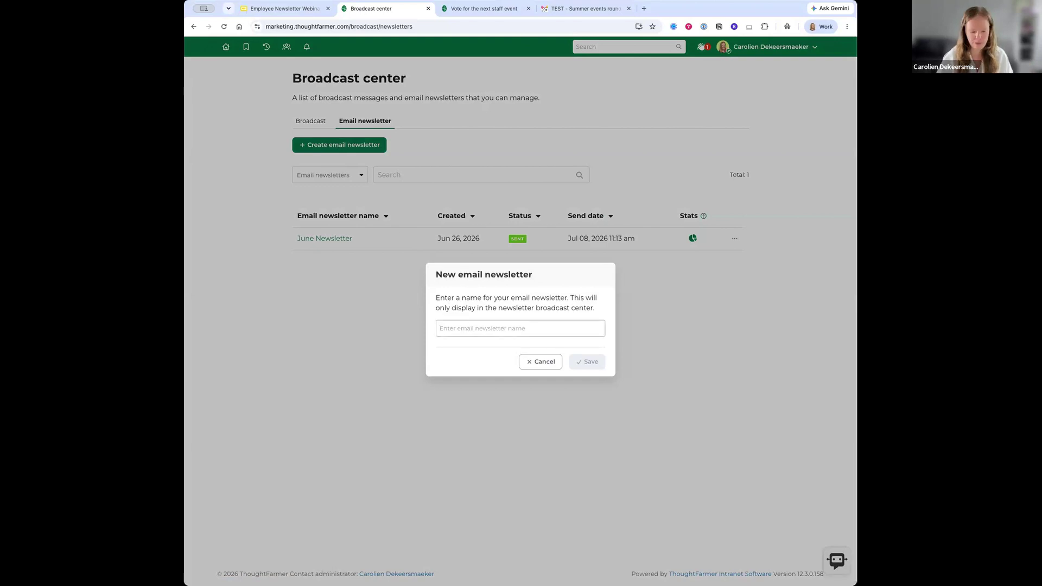
pyautogui.write('Upcoming staff events')
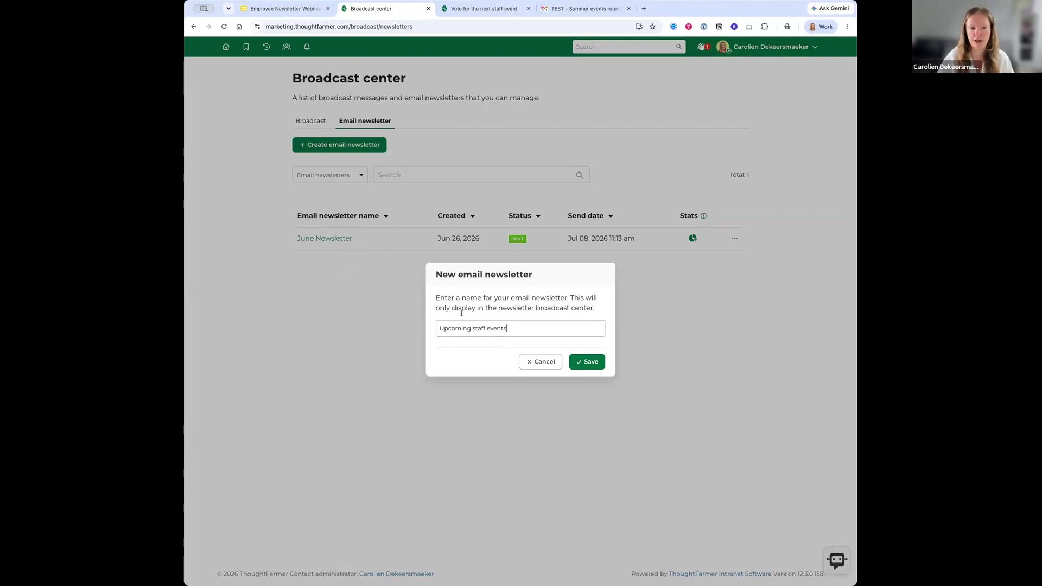
pyautogui.click(585, 362)
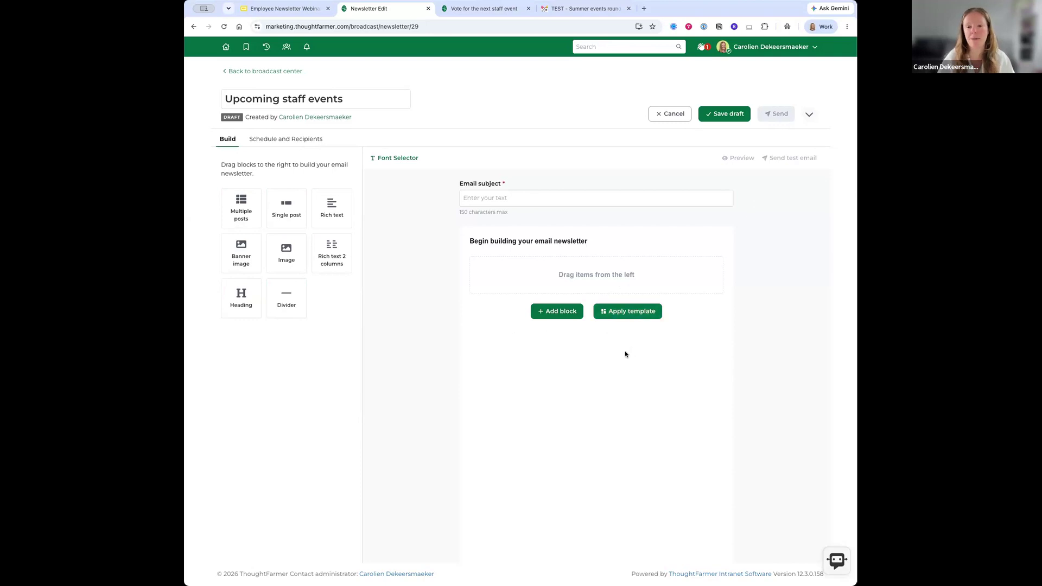
# - Apply the Event invite template and look over its invite, vote and policies sections
pyautogui.click(639, 313)
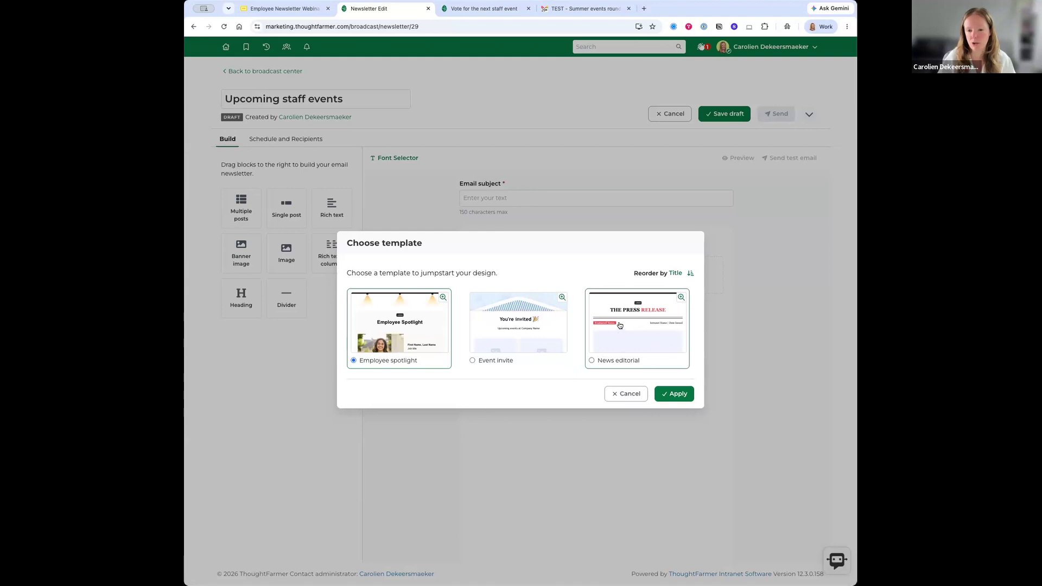
pyautogui.click(472, 362)
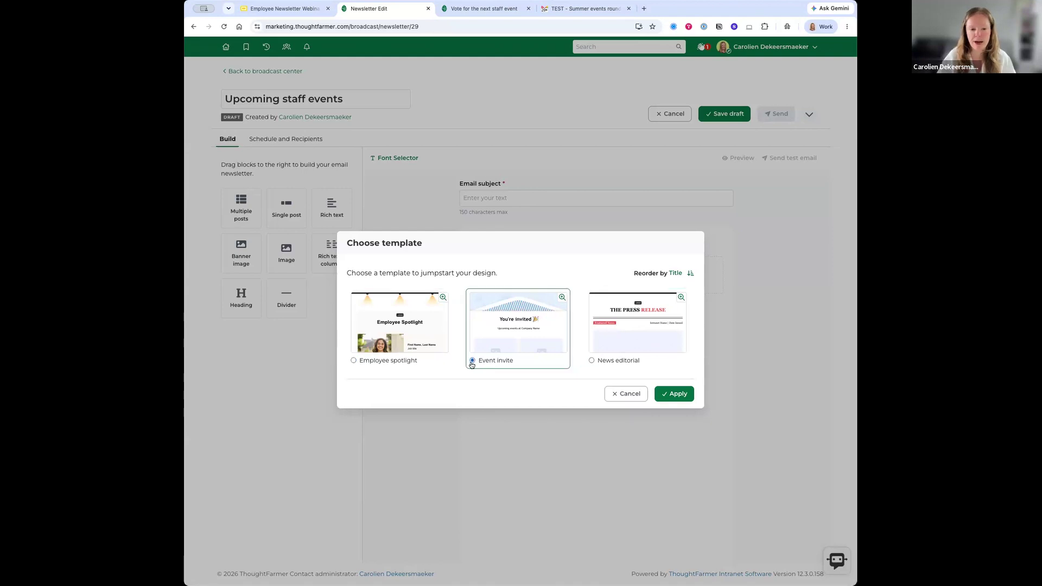
pyautogui.click(675, 395)
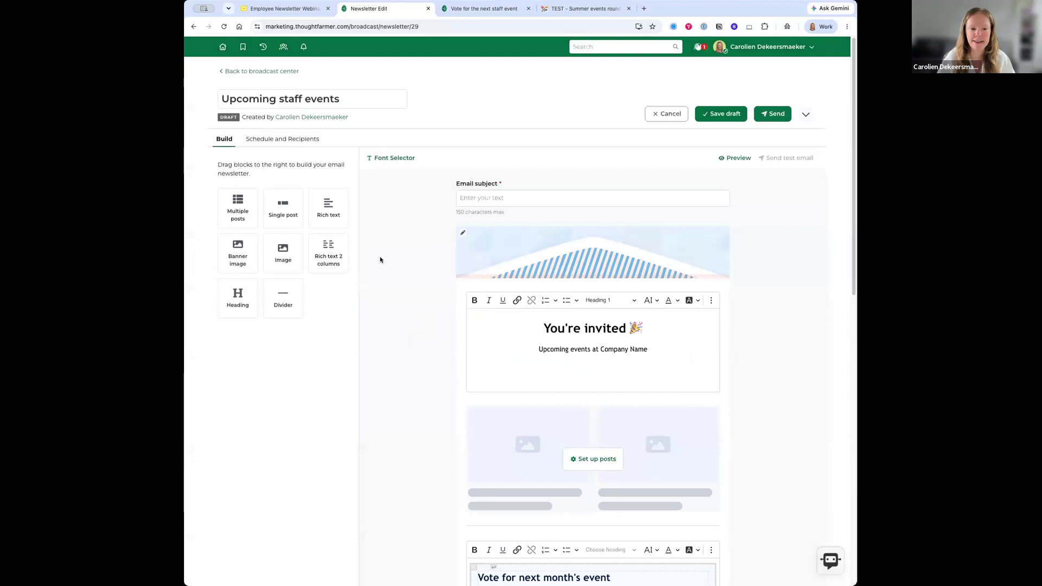
pyautogui.scroll(-5, 394, 266)
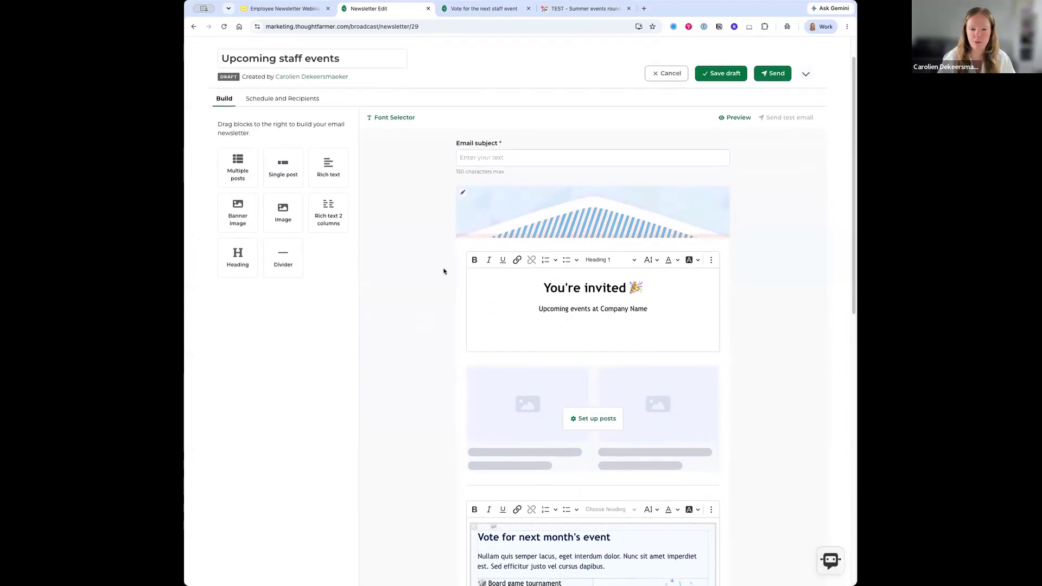
pyautogui.scroll(-8, 440, 267)
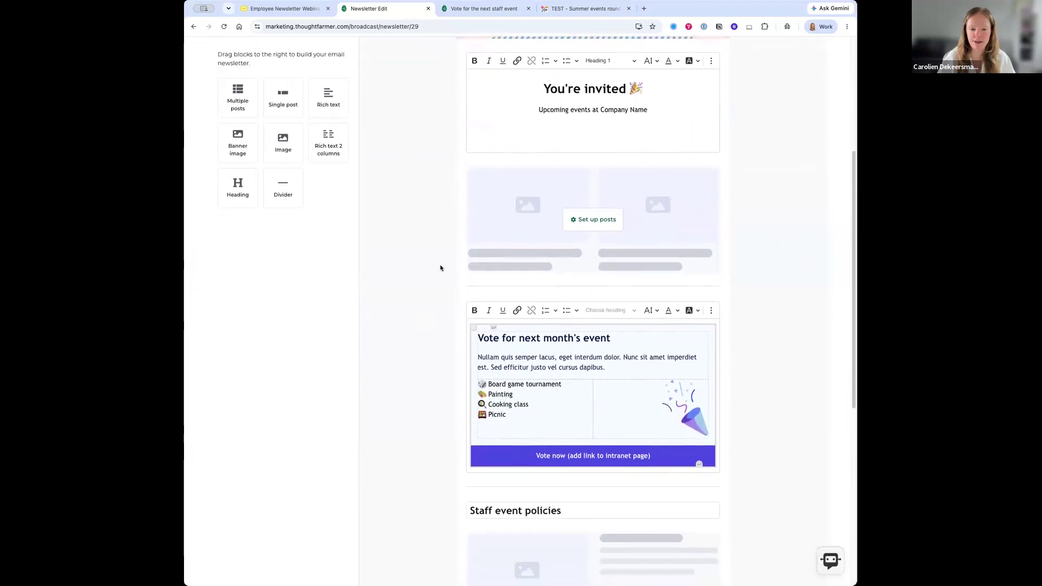
pyautogui.scroll(-5, 440, 268)
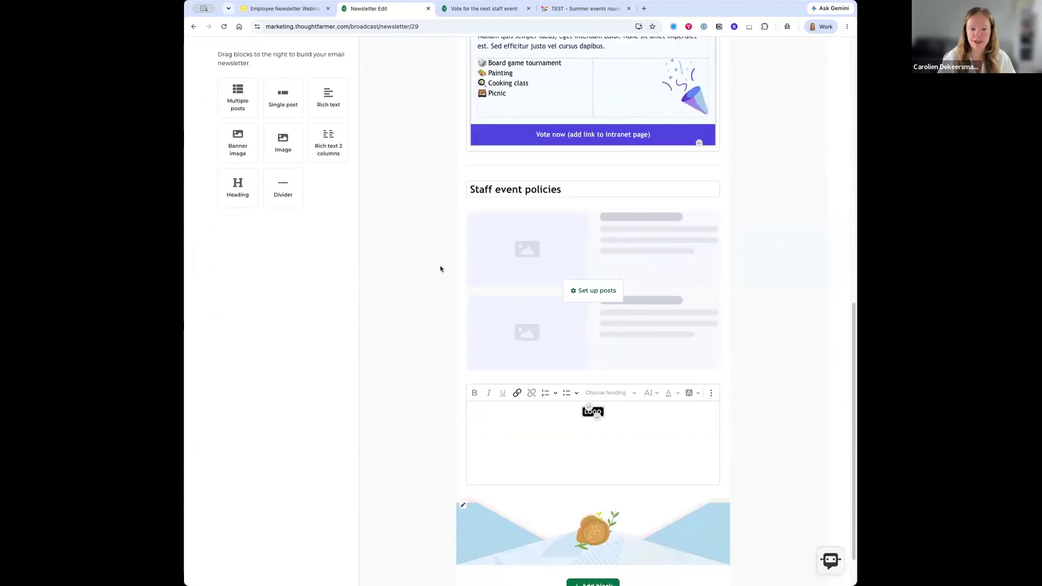
pyautogui.scroll(20, 441, 267)
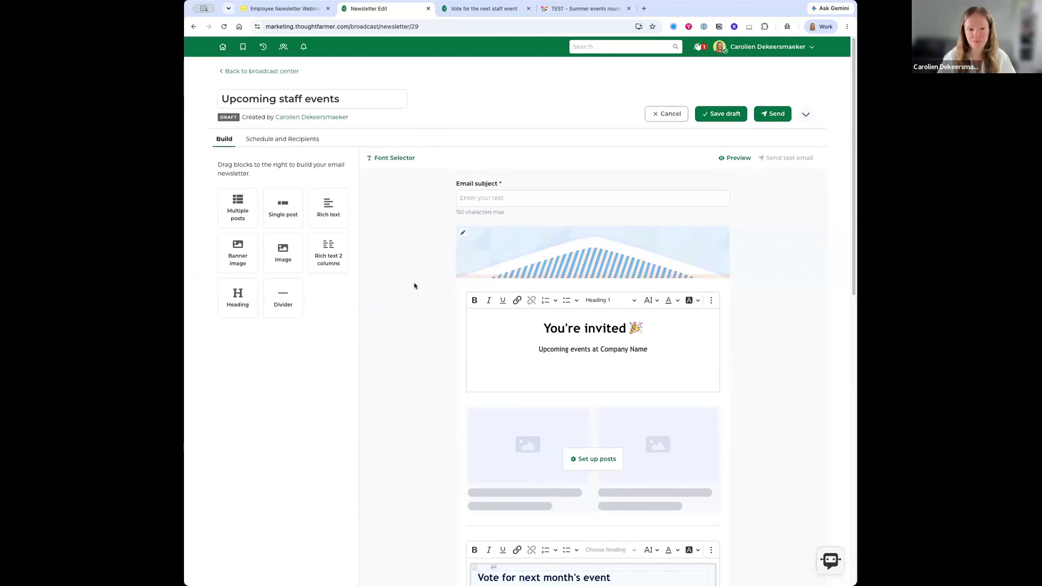
# - Paste 'Summer events roundup' into the newsletter's email subject field
pyautogui.click(484, 194)
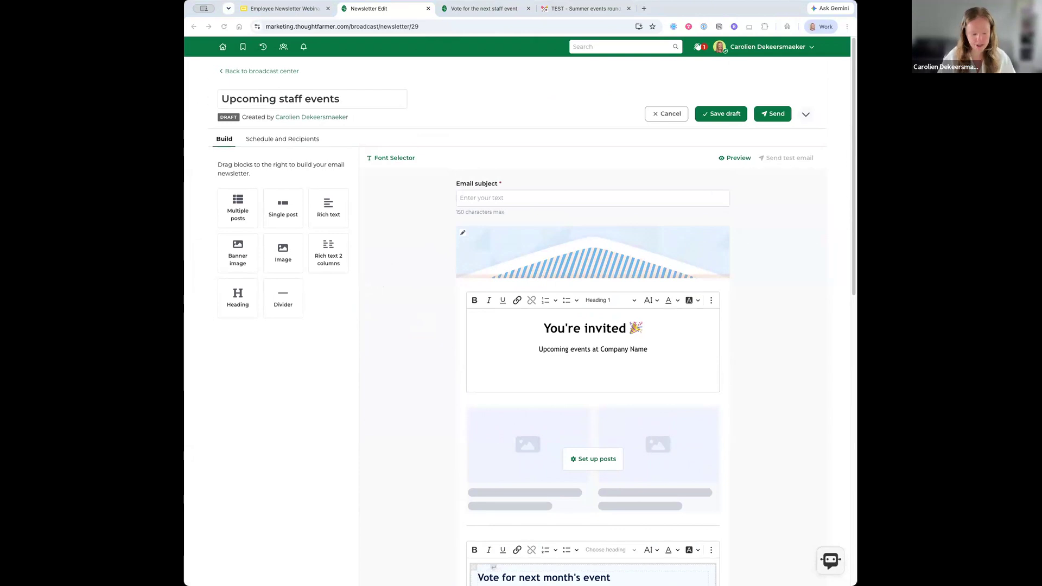
pyautogui.click(526, 198)
pyautogui.write('Summer events roundup')
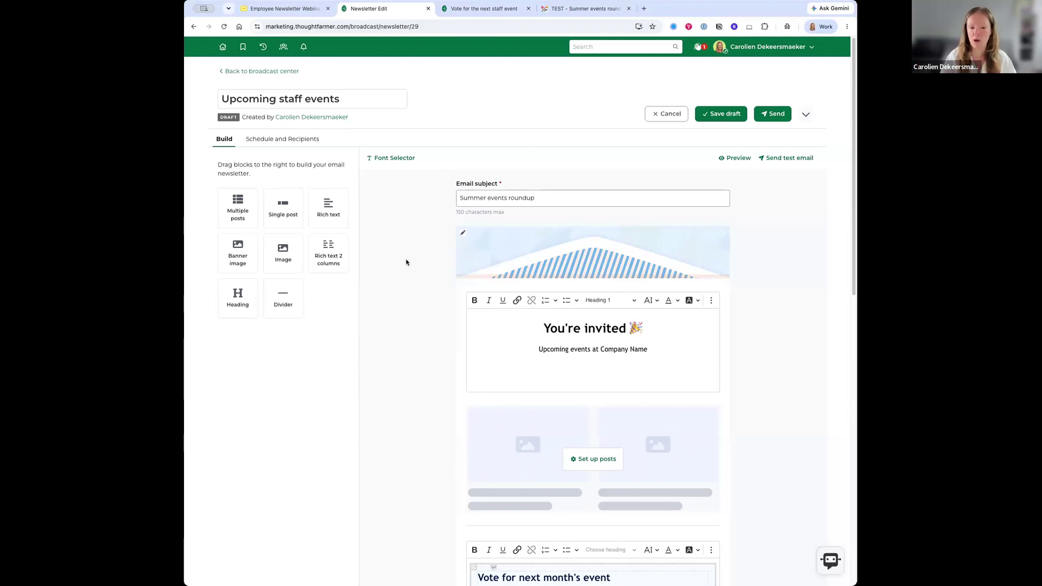
pyautogui.click(384, 272)
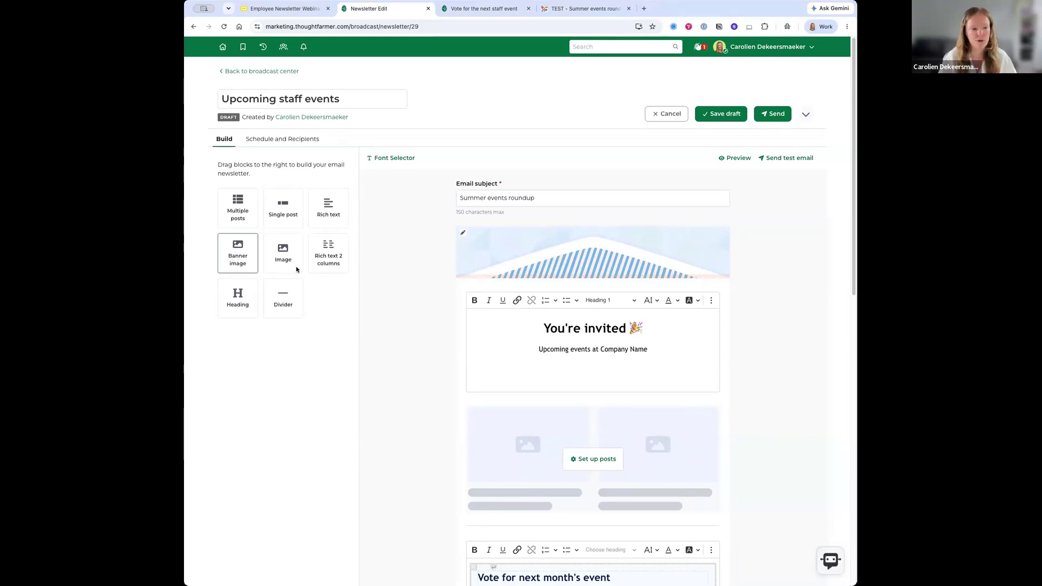
# - Add a banner block under the top banner and upload the ThoughtFarmer events image into it
pyautogui.moveTo(408, 265); pyautogui.dragTo(506, 293)
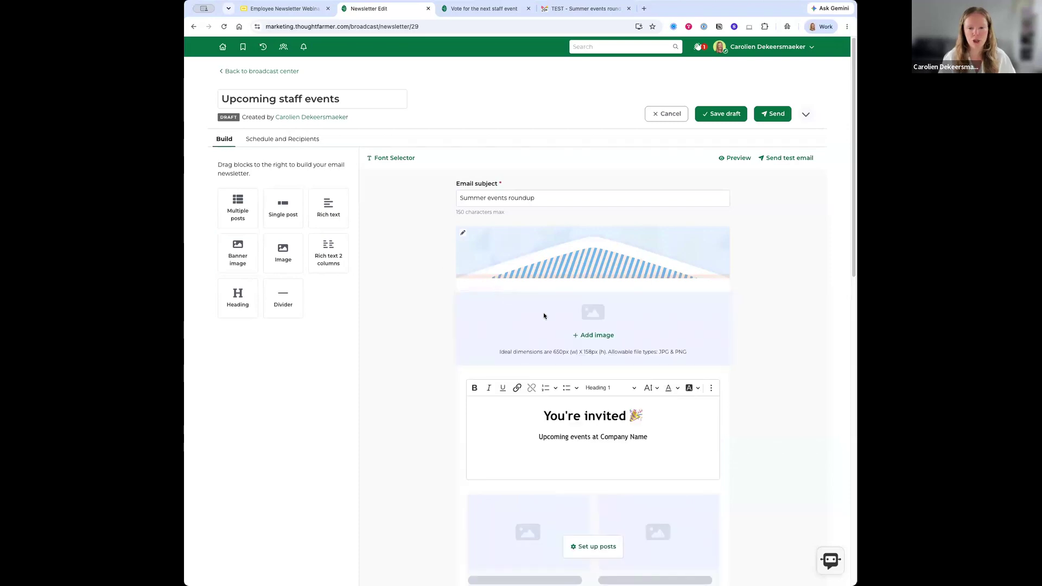
pyautogui.click(597, 334)
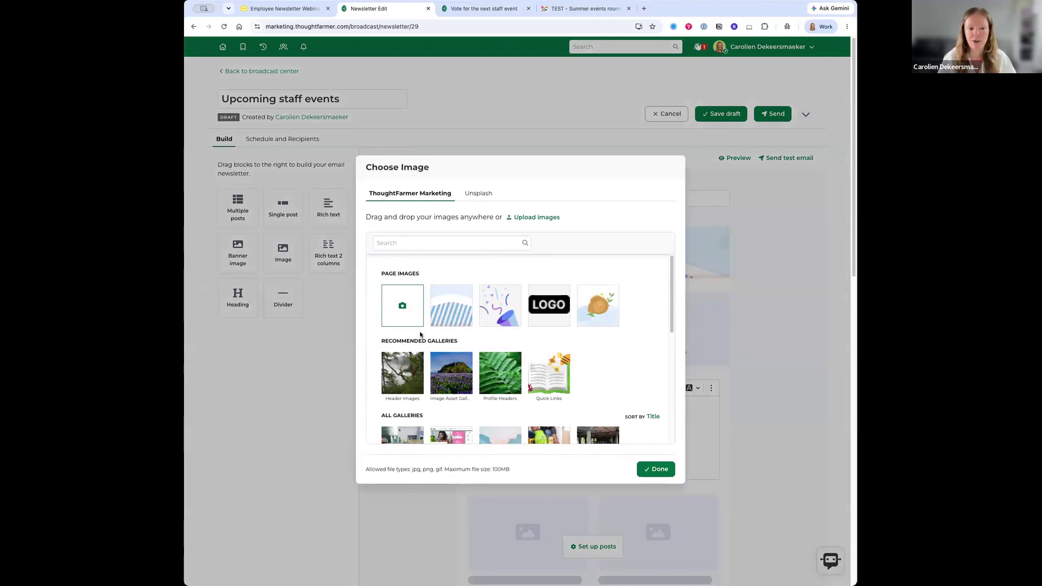
pyautogui.click(480, 193)
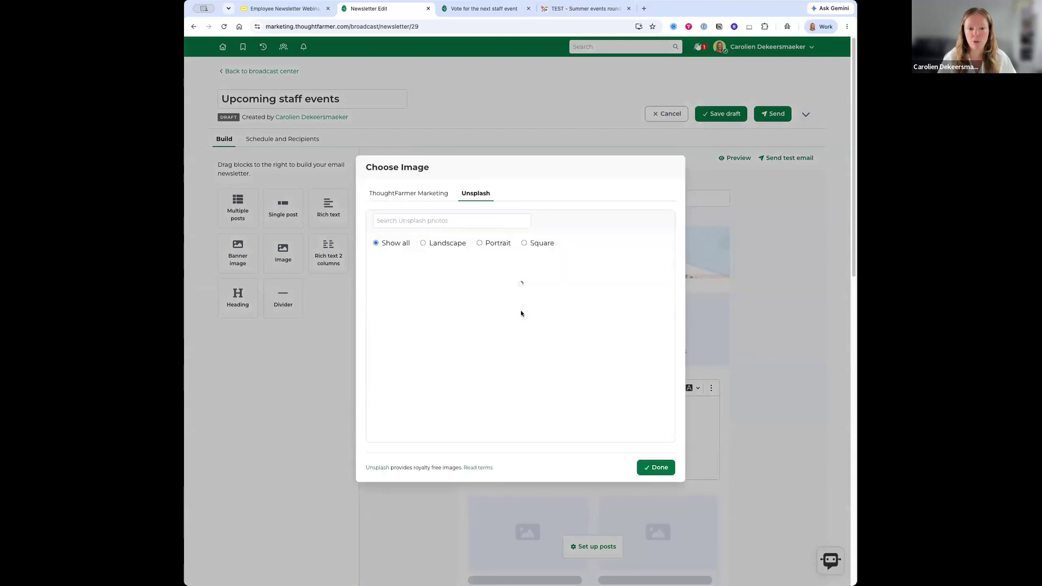
pyautogui.click(399, 193)
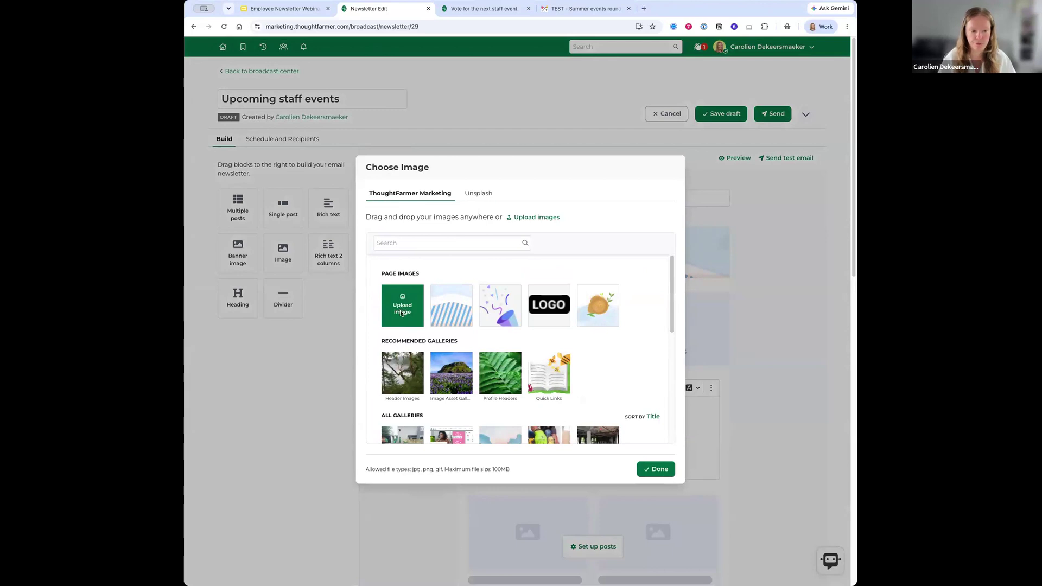
pyautogui.click(402, 310)
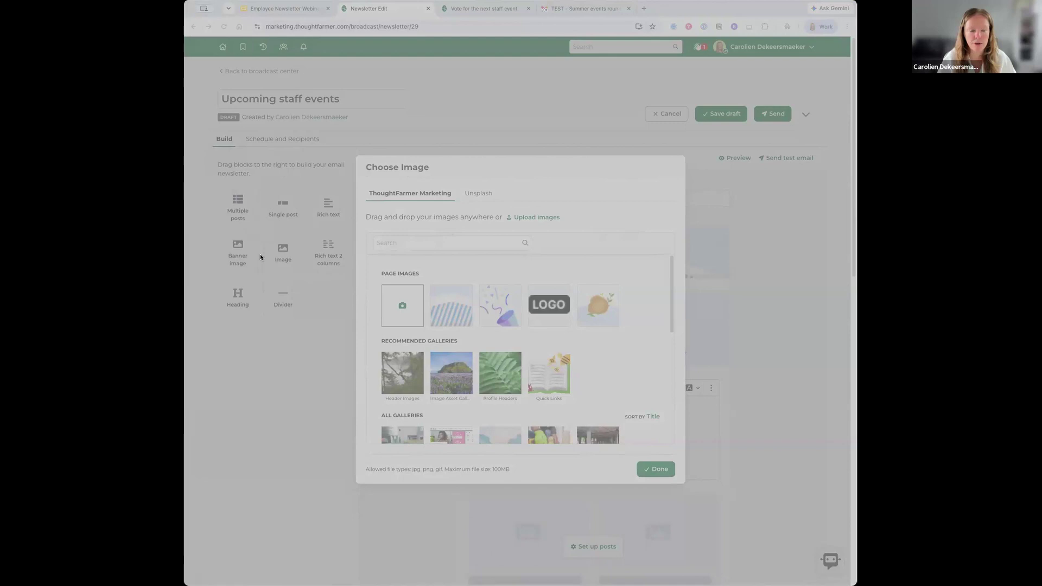
pyautogui.moveTo(626, 180); pyautogui.dragTo(624, 181)
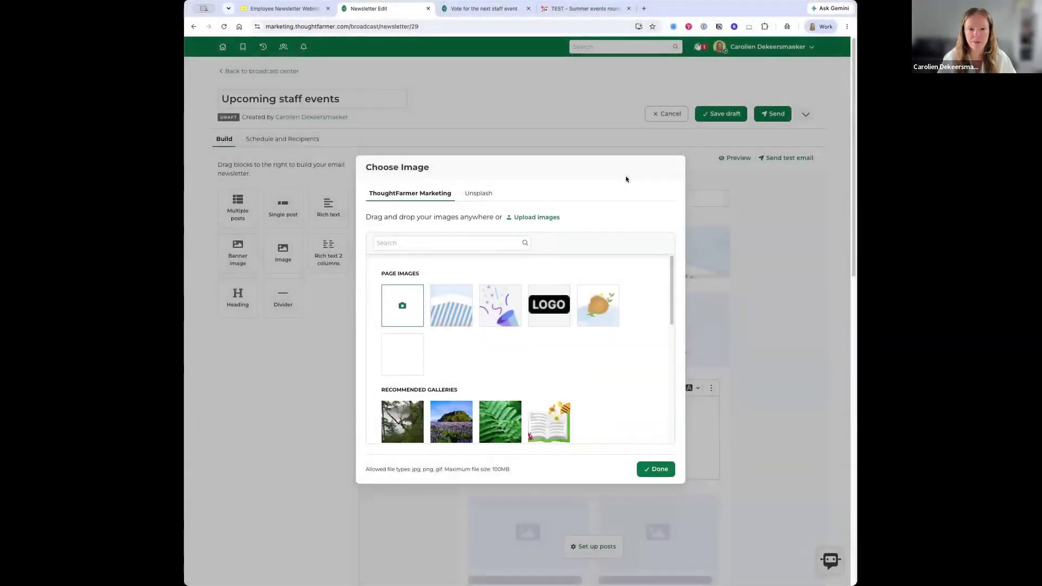
pyautogui.click(656, 468)
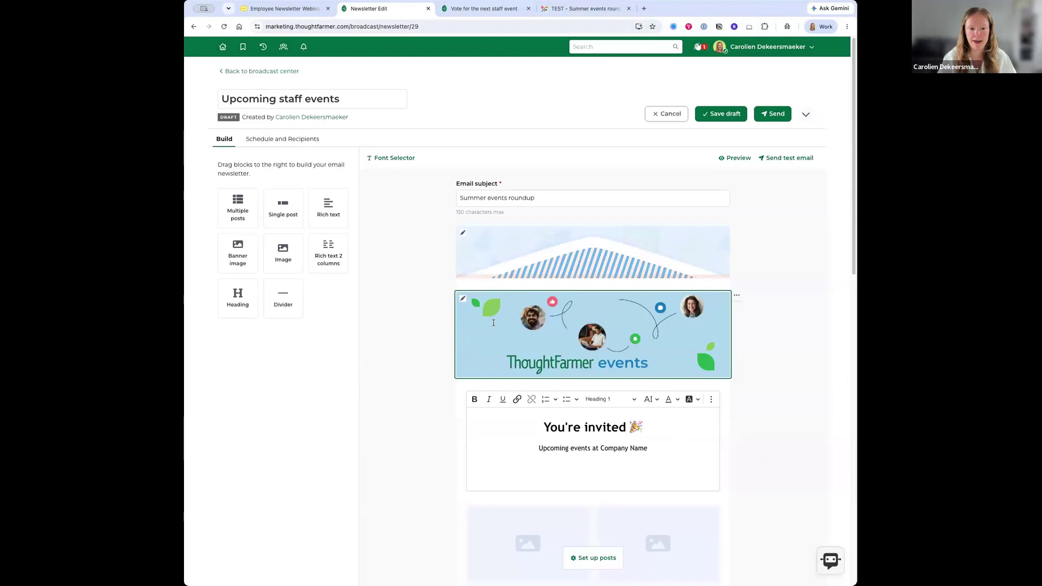
# - Replace the 'Company Name' placeholder in the invite text with 'ThoughtFarmer'
pyautogui.scroll(-2, 464, 327)
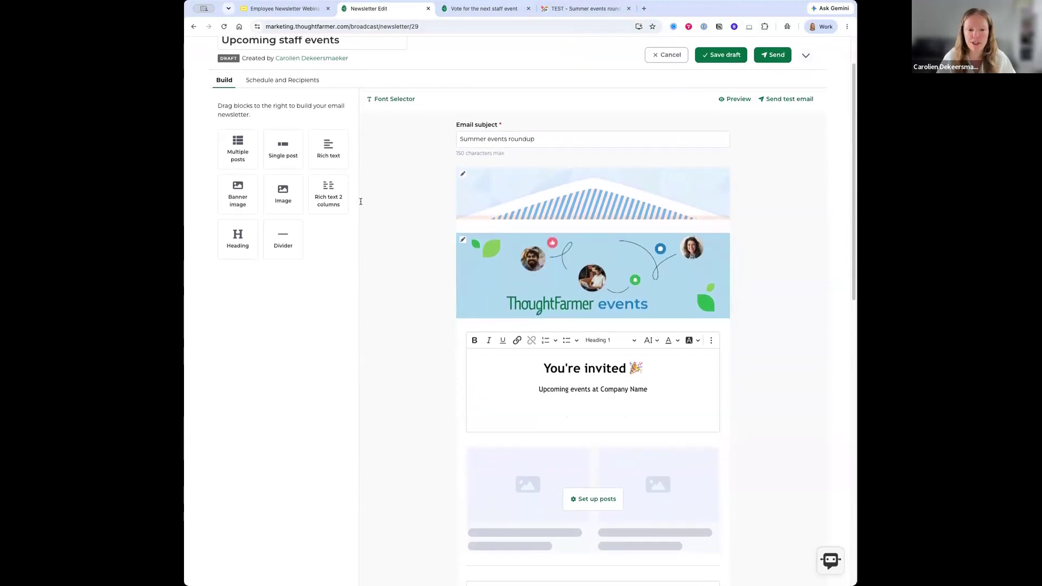
pyautogui.scroll(-1, 436, 381)
pyautogui.scroll(-2, 501, 330)
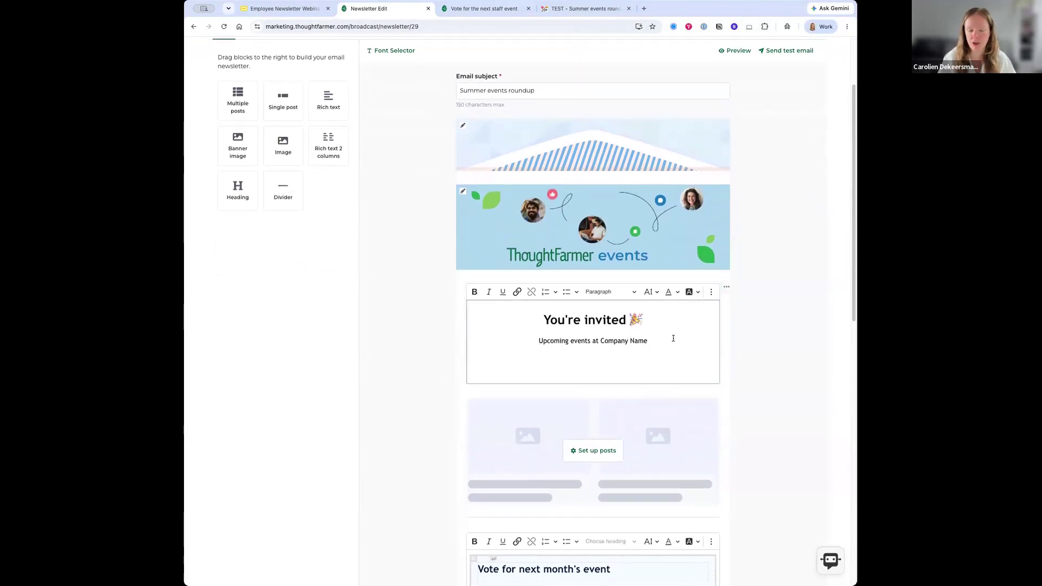
pyautogui.moveTo(652, 340); pyautogui.dragTo(601, 341)
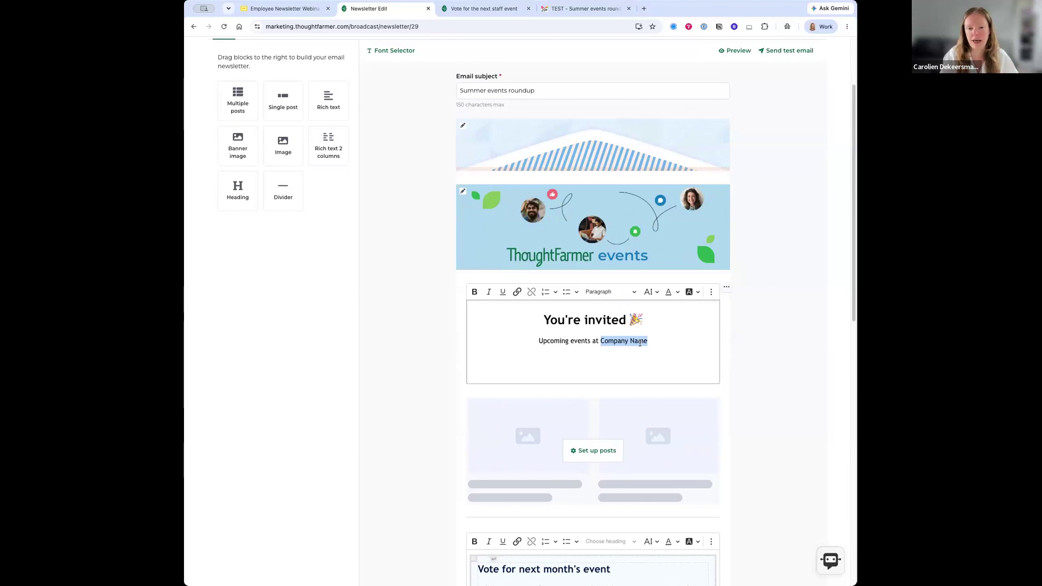
pyautogui.press('BackSpace')
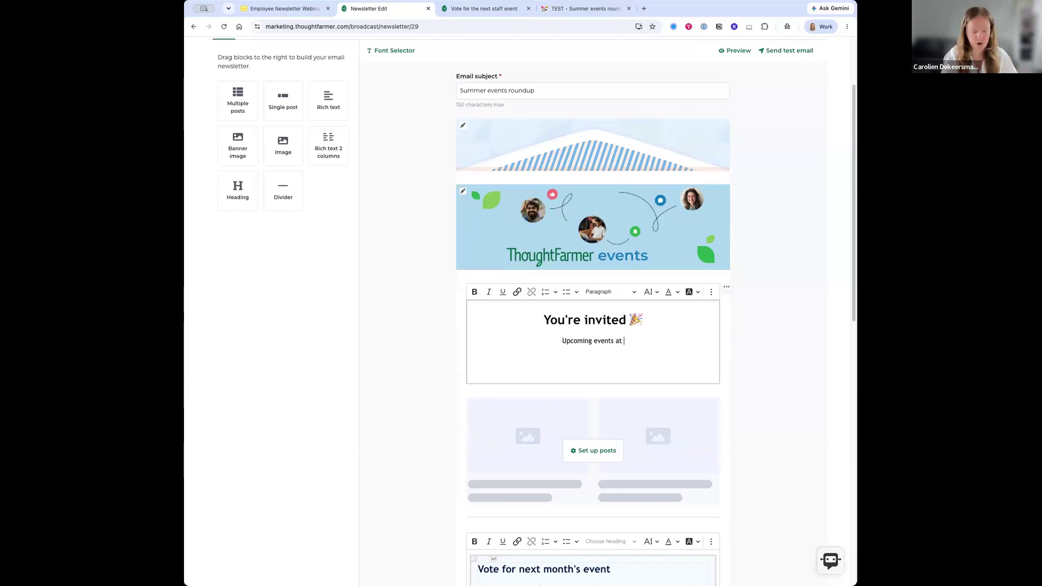
pyautogui.write('Though')
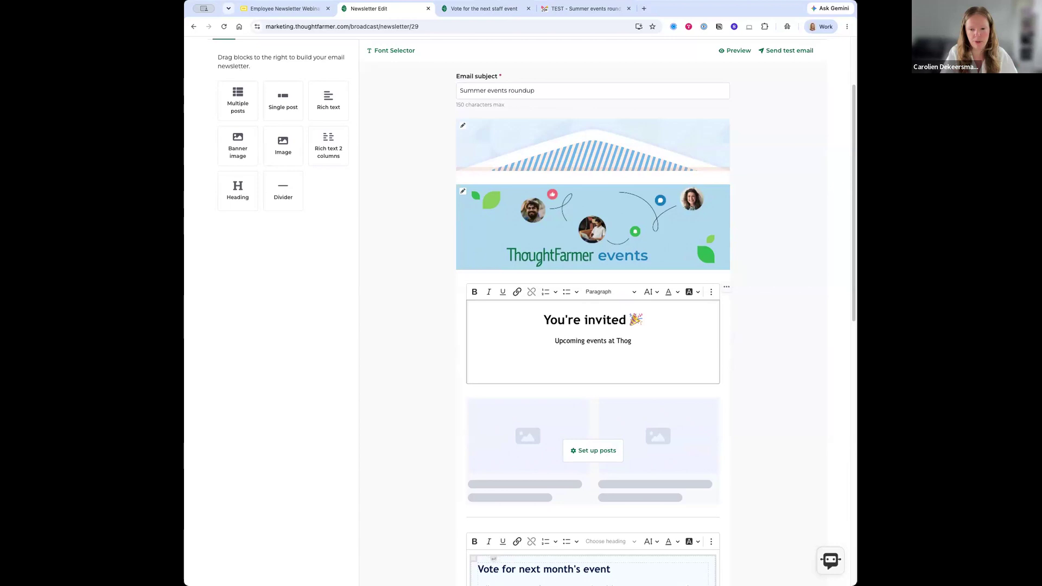
pyautogui.write('tFarmer')
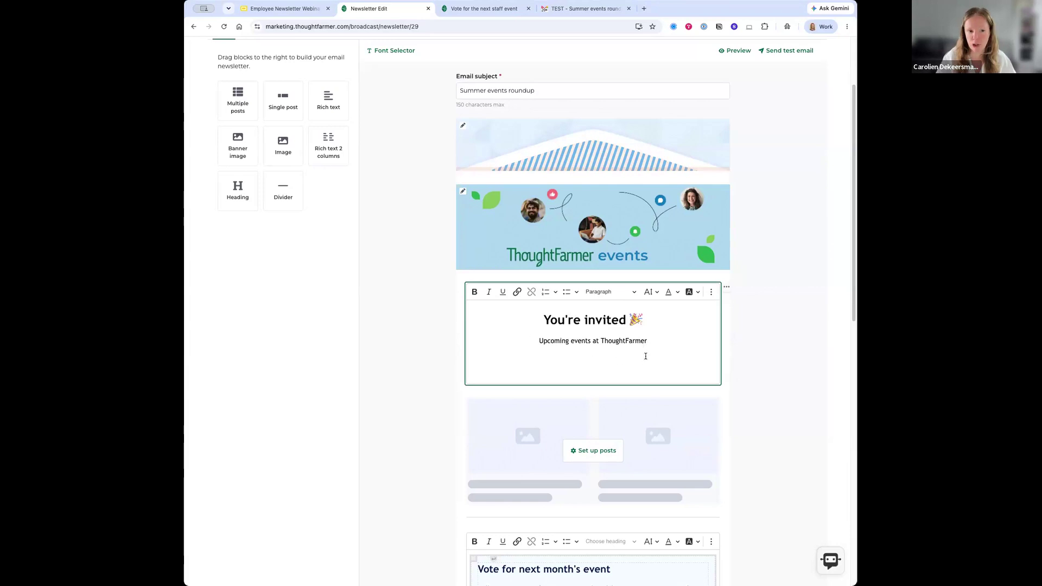
pyautogui.click(395, 327)
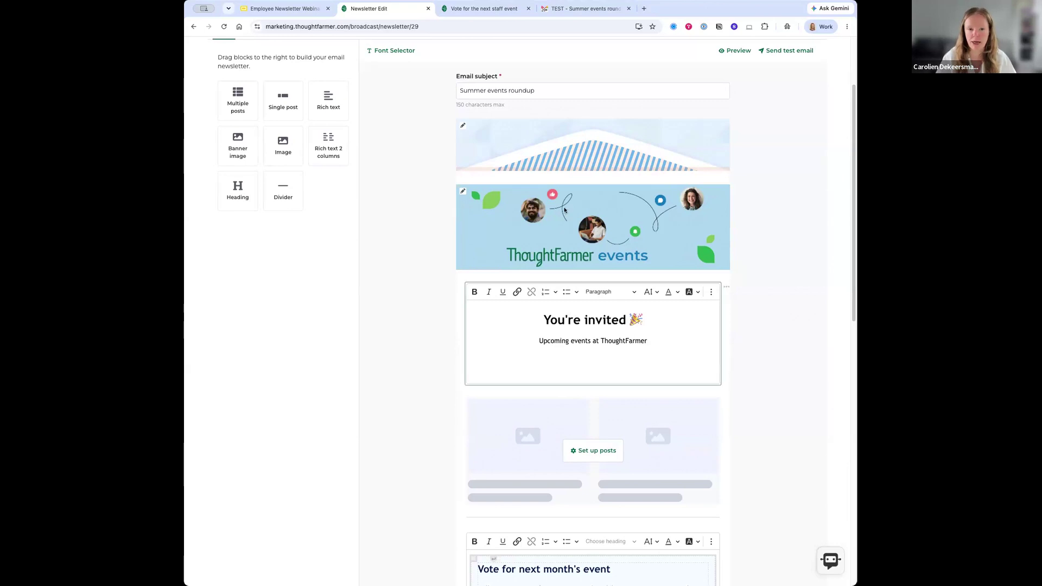
pyautogui.scroll(2, 423, 264)
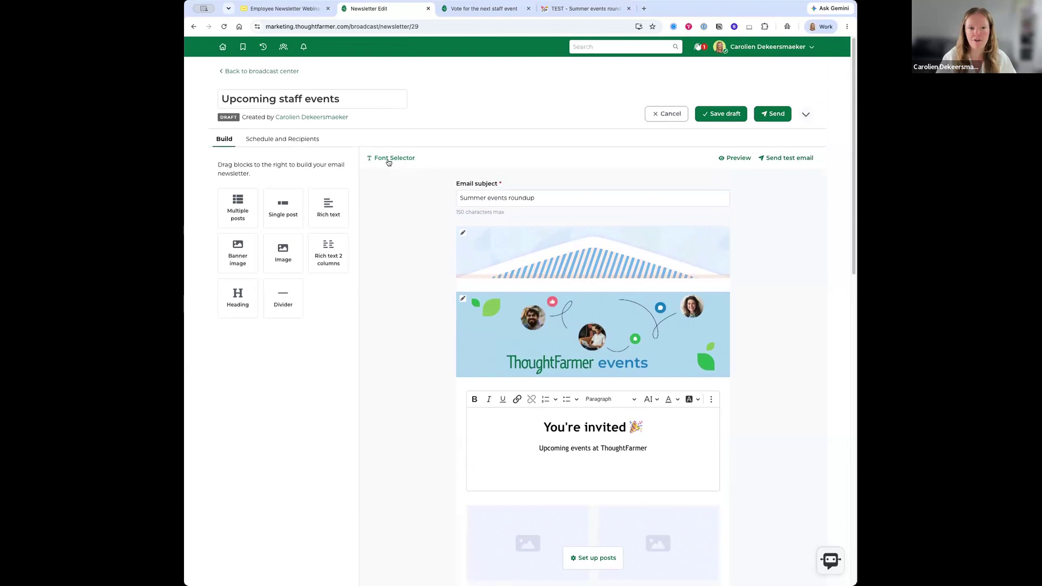
# - Switch the newsletter's font from Trebuchet MS to Verdana
pyautogui.click(390, 159)
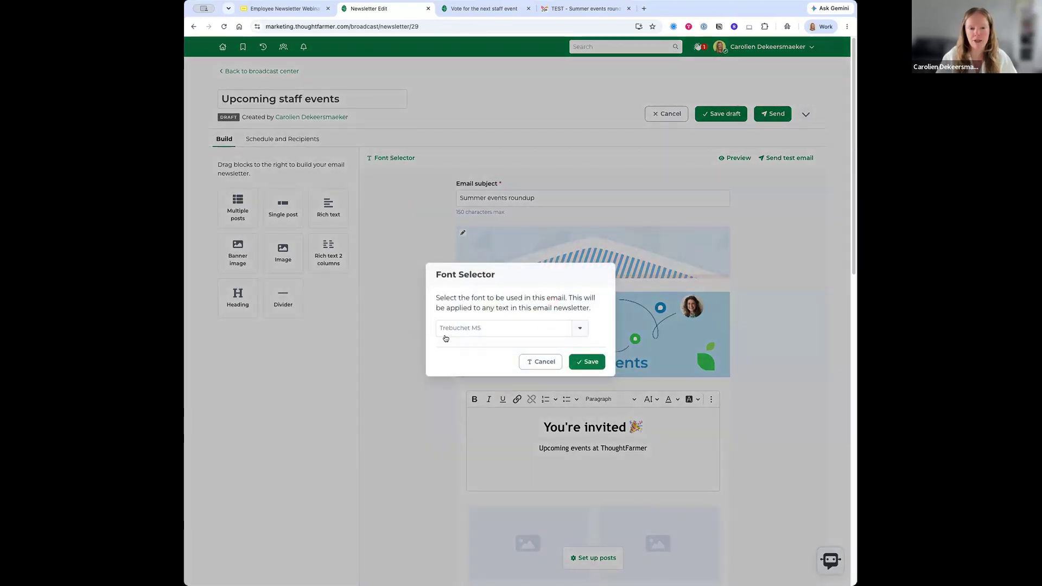
pyautogui.click(580, 329)
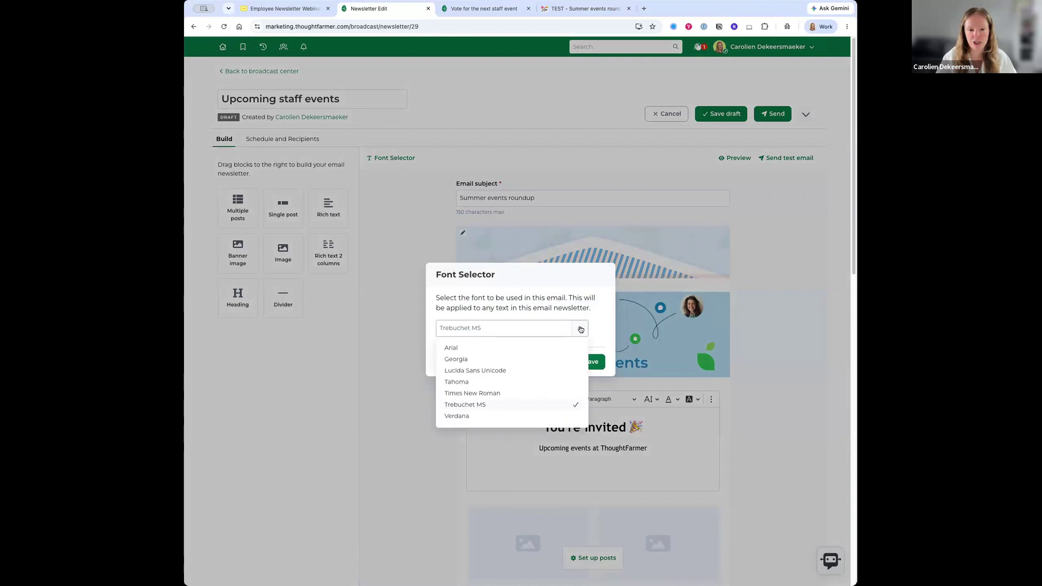
pyautogui.scroll(-1, 496, 386)
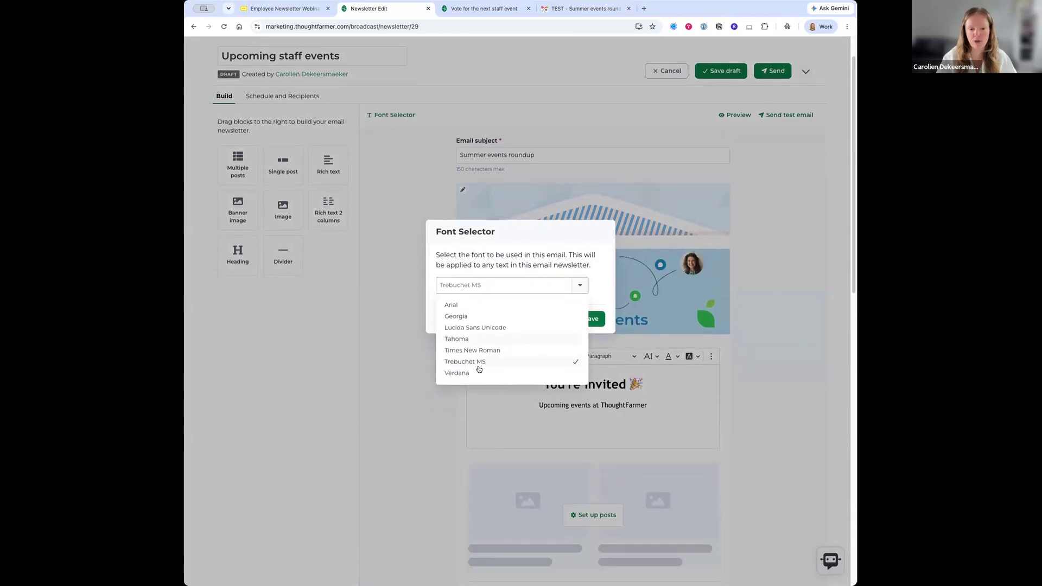
pyautogui.click(474, 374)
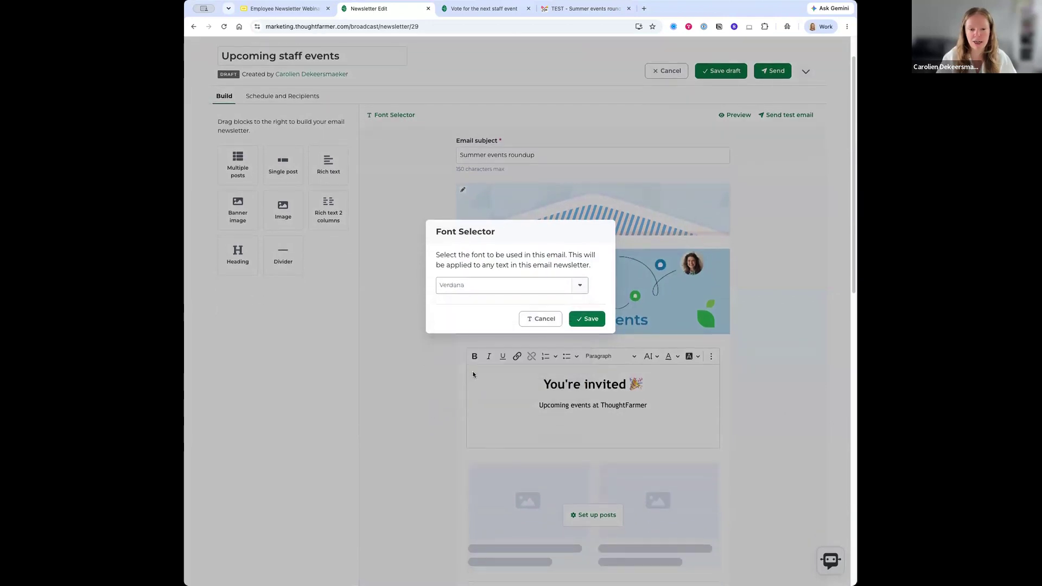
pyautogui.click(585, 319)
# - Review the You're invited text and select the empty posts placeholder block
pyautogui.click(540, 418)
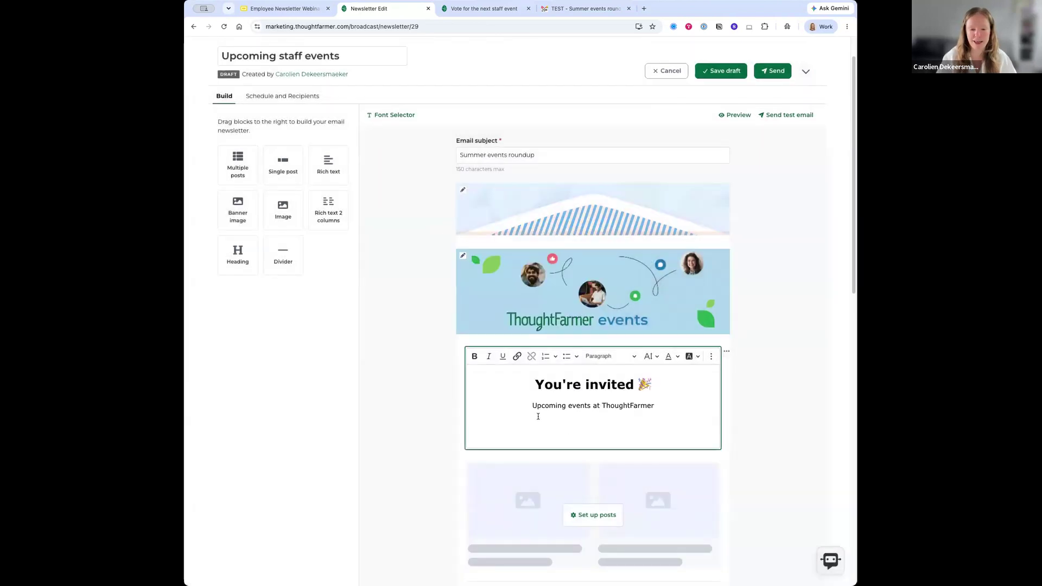
pyautogui.scroll(-5, 553, 406)
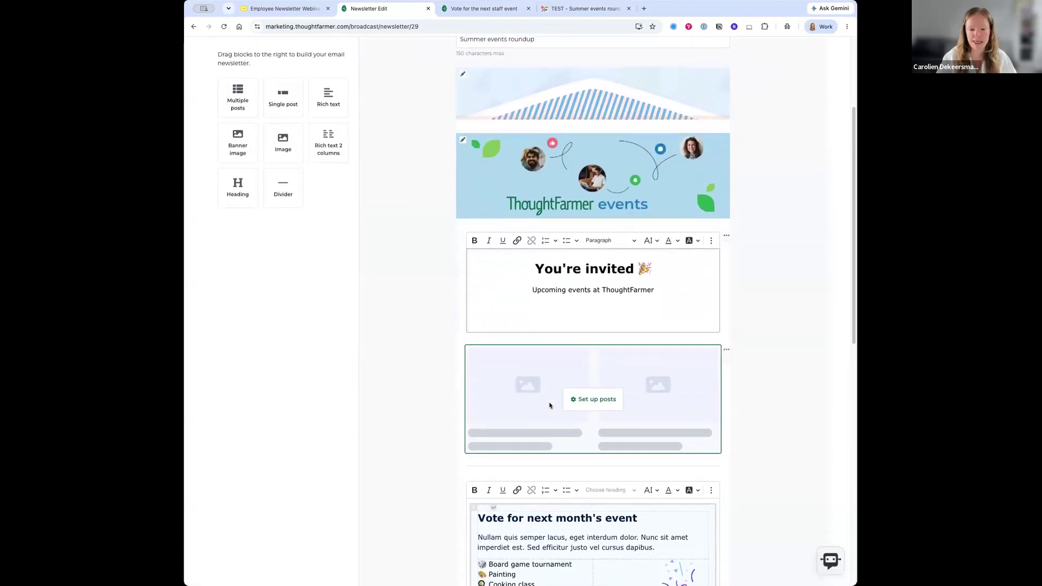
pyautogui.scroll(-2, 527, 409)
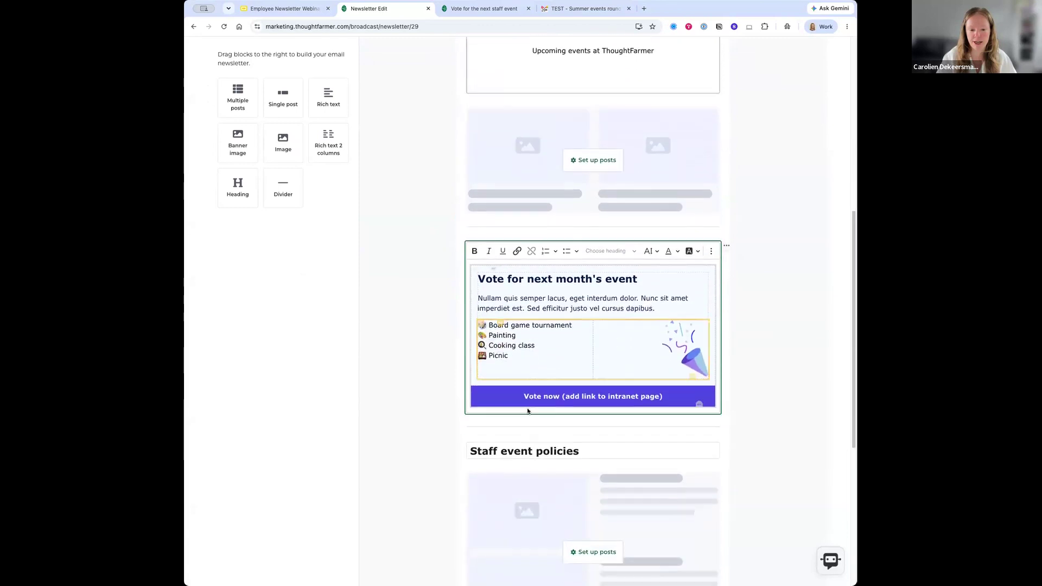
pyautogui.scroll(6, 525, 441)
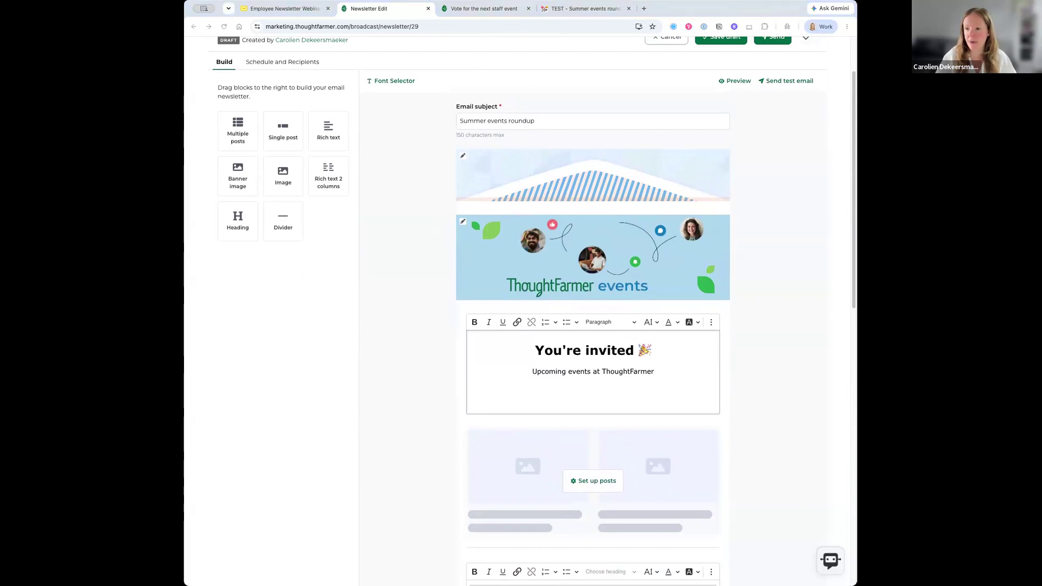
pyautogui.scroll(-1, 431, 356)
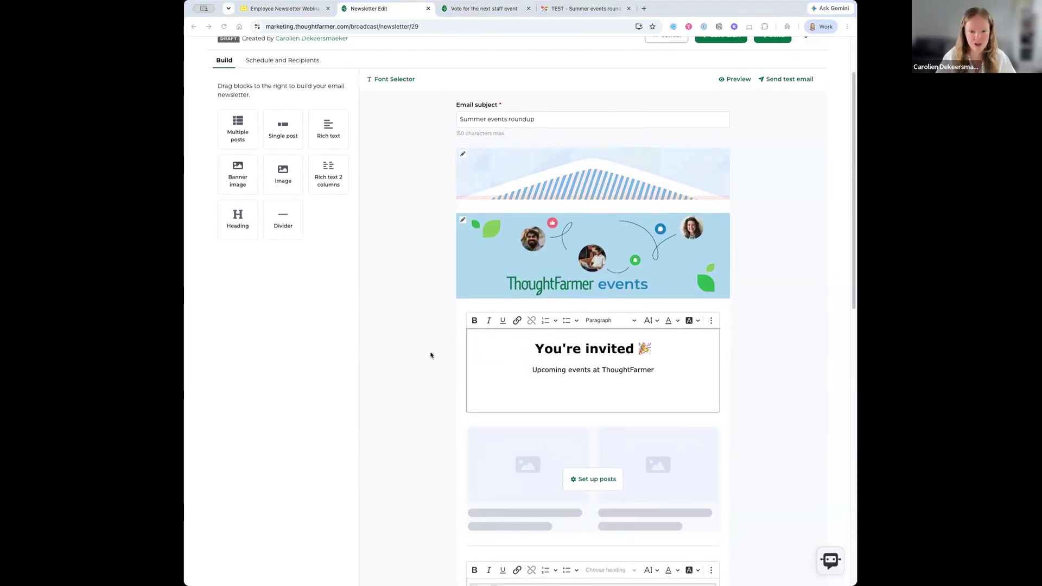
pyautogui.scroll(-3, 430, 355)
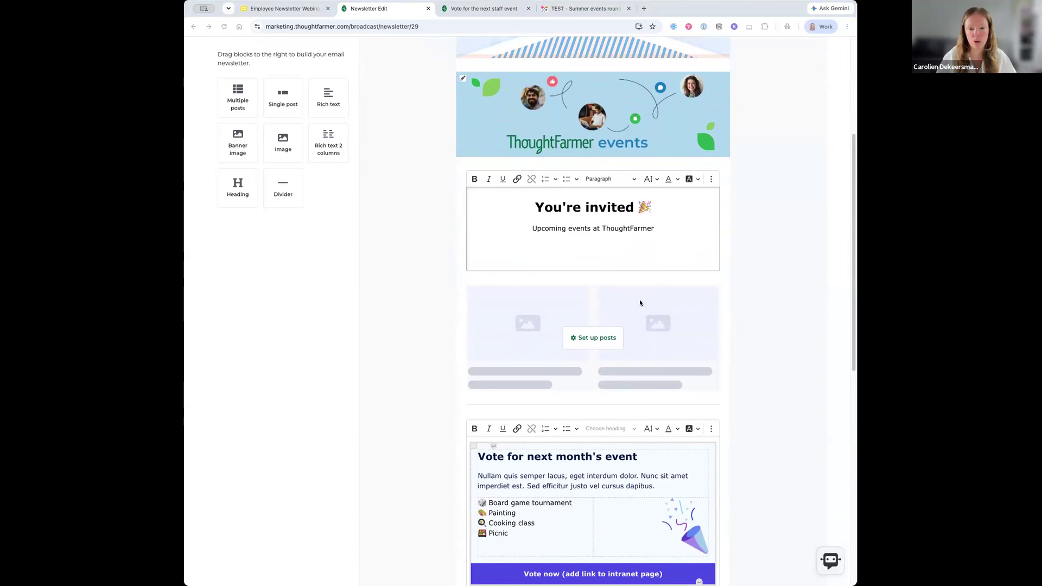
pyautogui.click(573, 310)
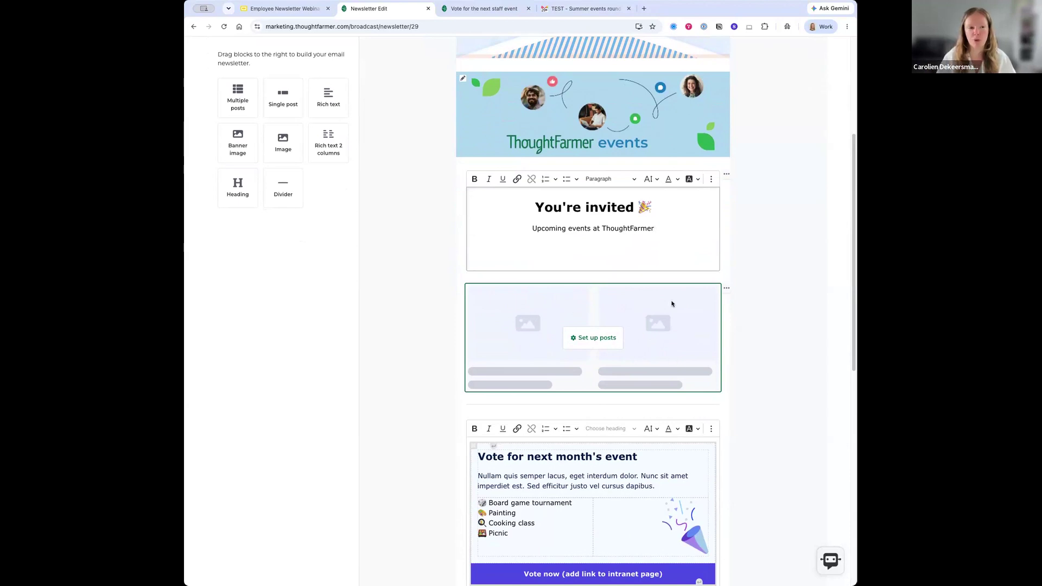
# - Drop a Single post block below the multiple-posts placeholder
pyautogui.click(282, 101)
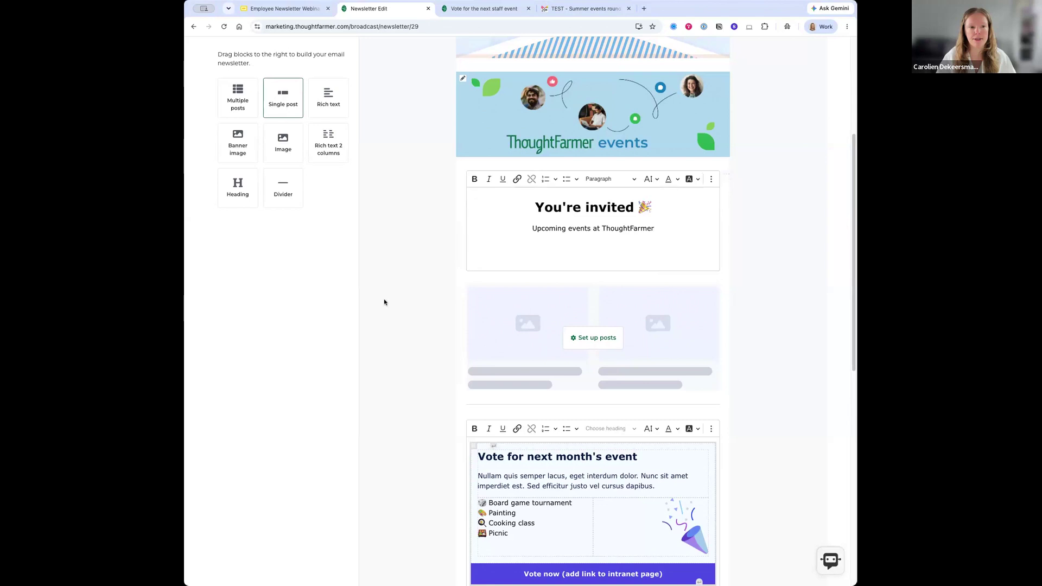
pyautogui.moveTo(376, 249); pyautogui.dragTo(519, 401)
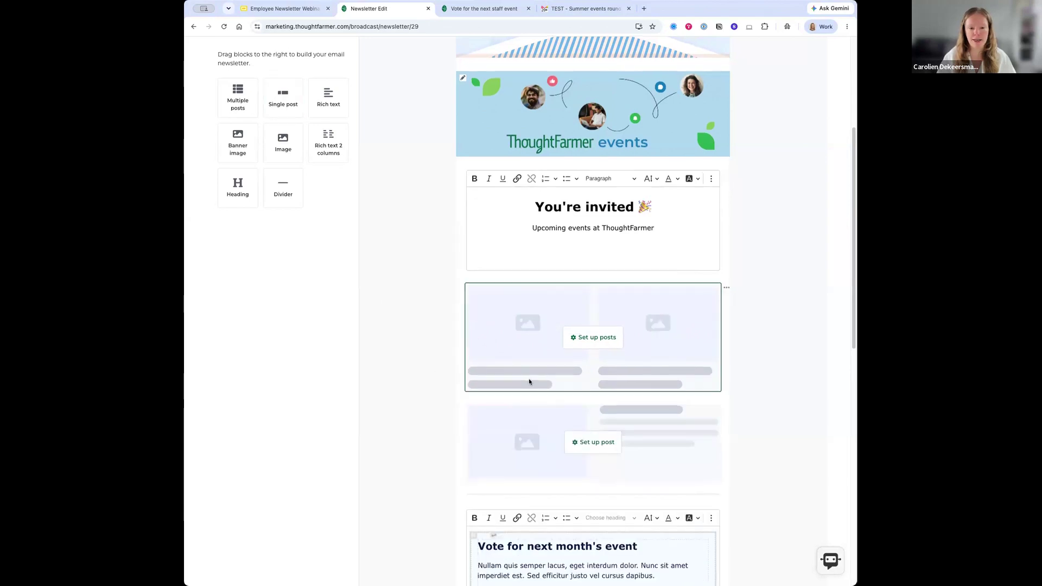
pyautogui.scroll(-3, 528, 379)
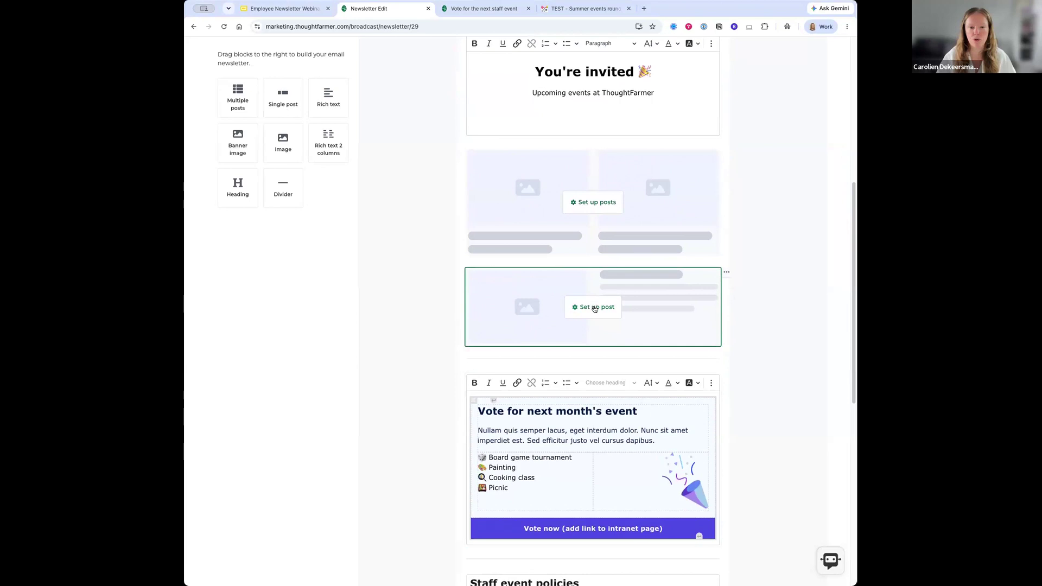
# - Set the single post to the Wine and cheese tasting event in Stacked style
pyautogui.click(595, 308)
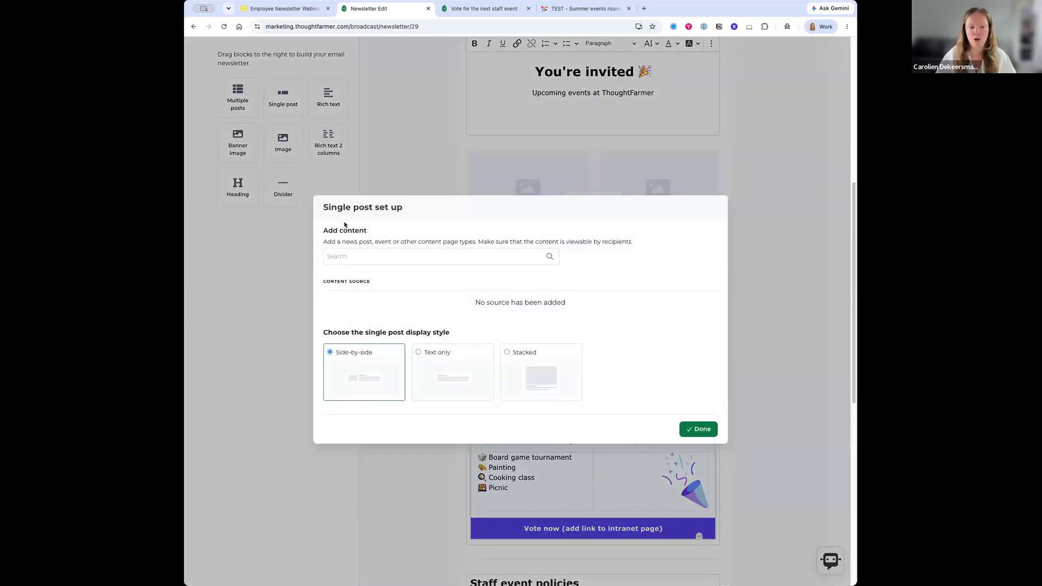
pyautogui.click(345, 257)
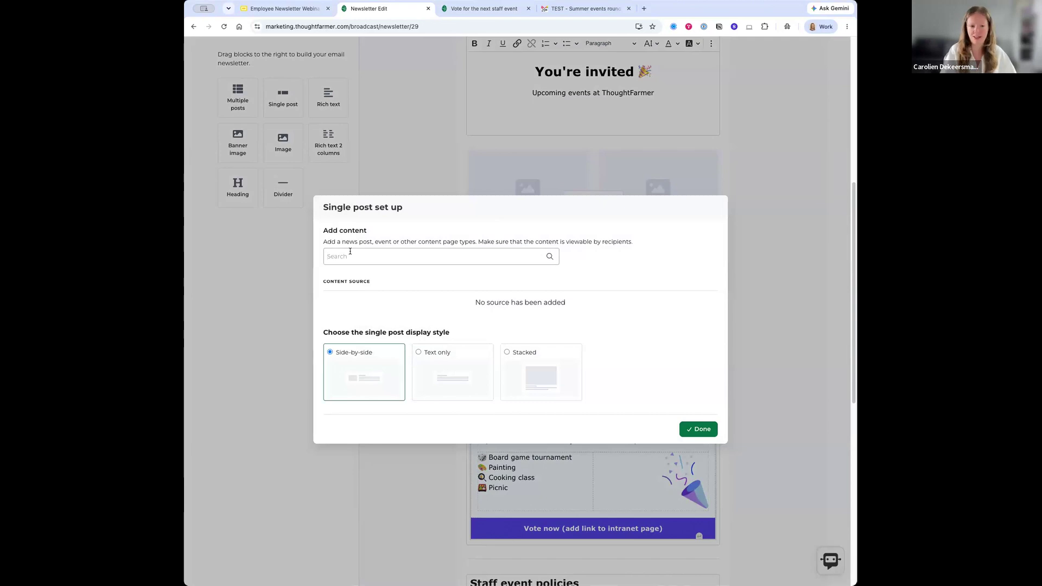
pyautogui.write('wine cheese')
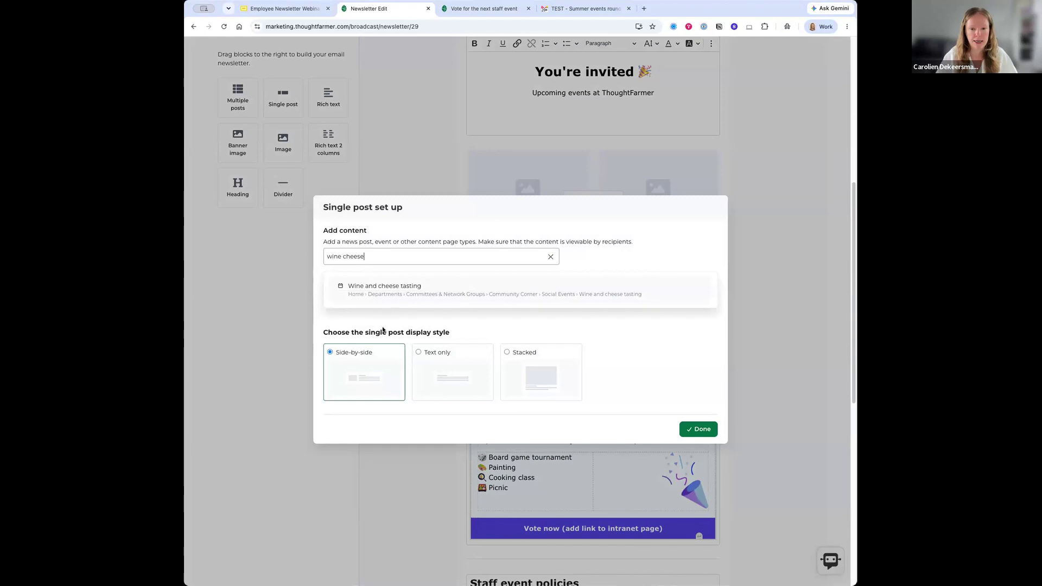
pyautogui.click(385, 292)
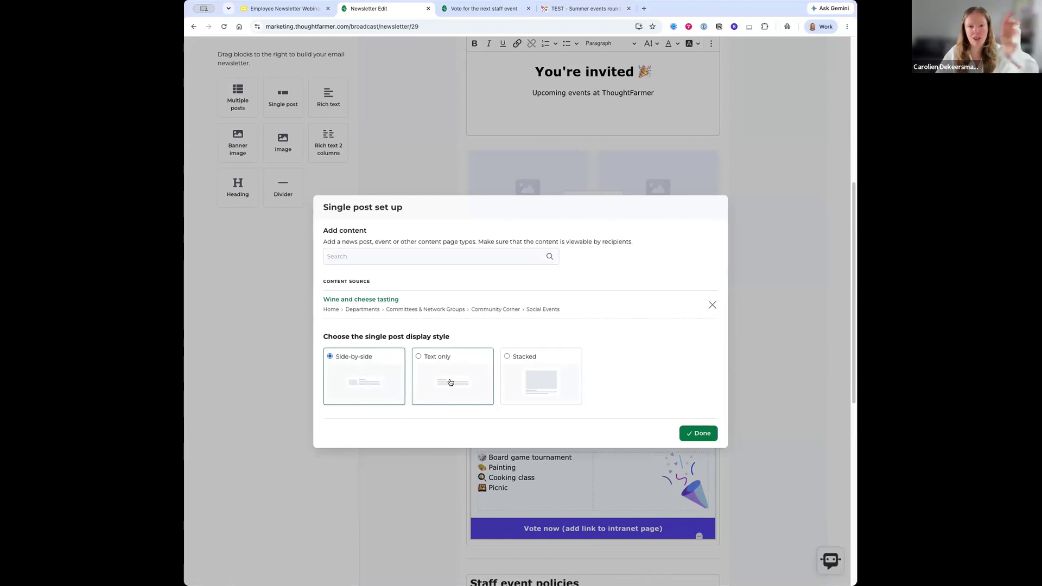
pyautogui.click(507, 356)
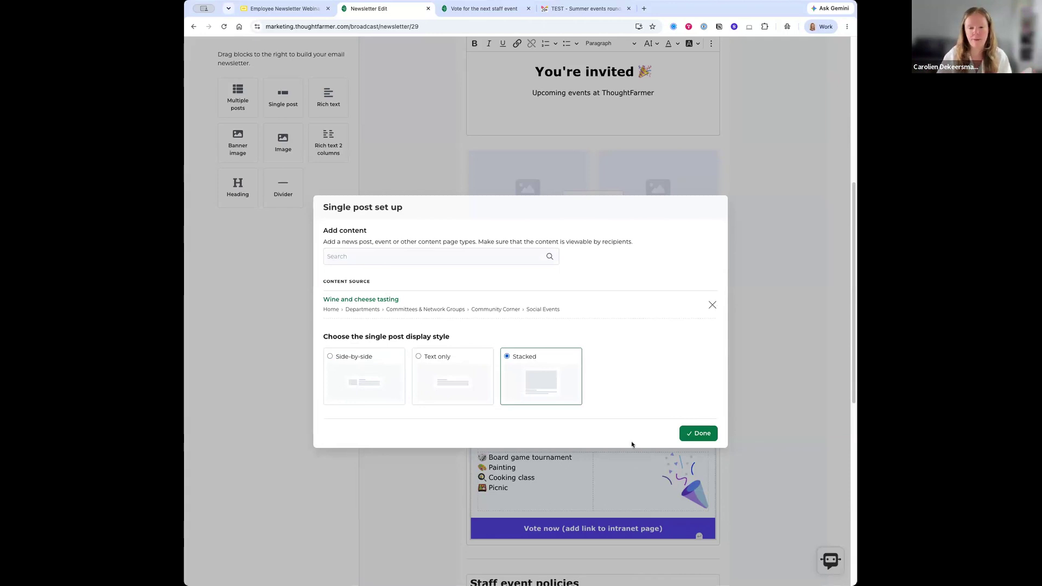
pyautogui.click(702, 433)
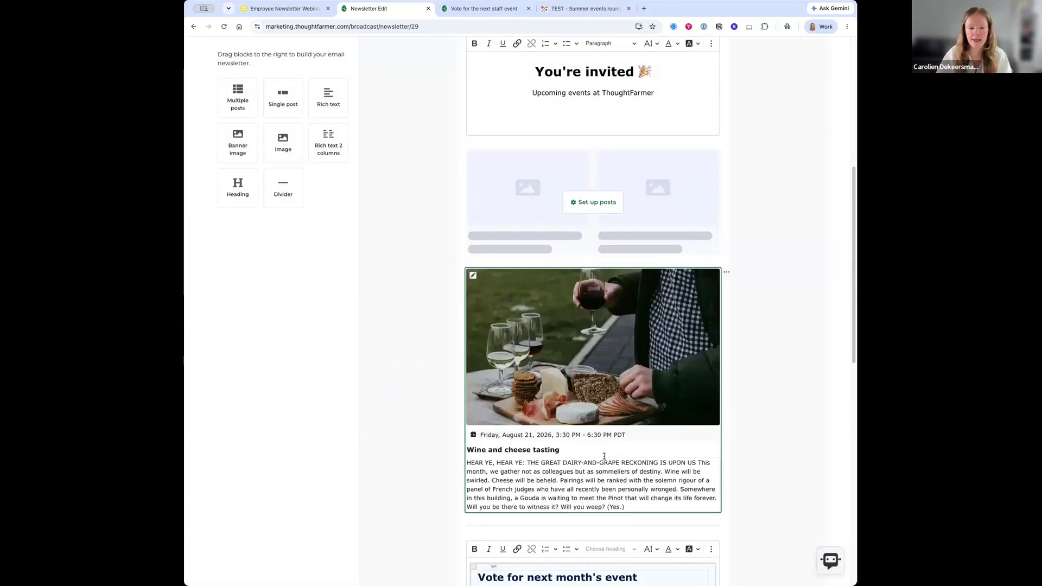
# - Keep the post photo and change the heading to 'Wine & cheese tasting'
pyautogui.scroll(-2, 475, 350)
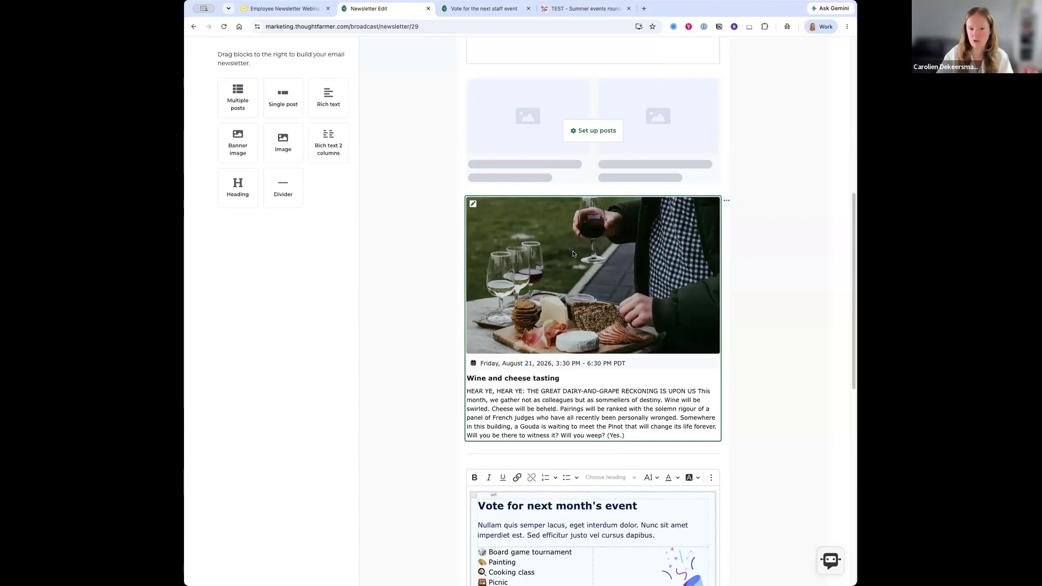
pyautogui.click(472, 204)
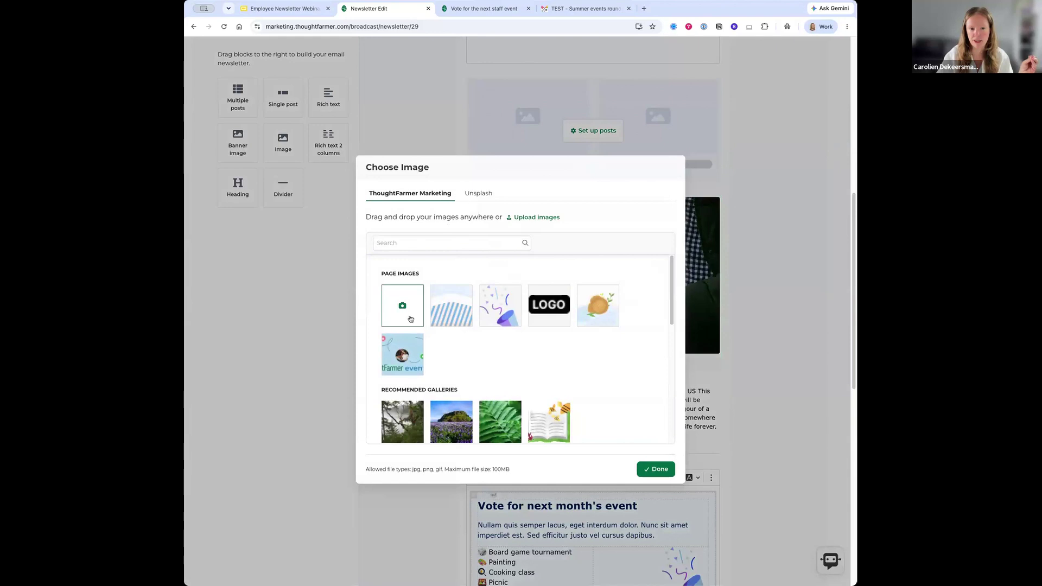
pyautogui.click(649, 470)
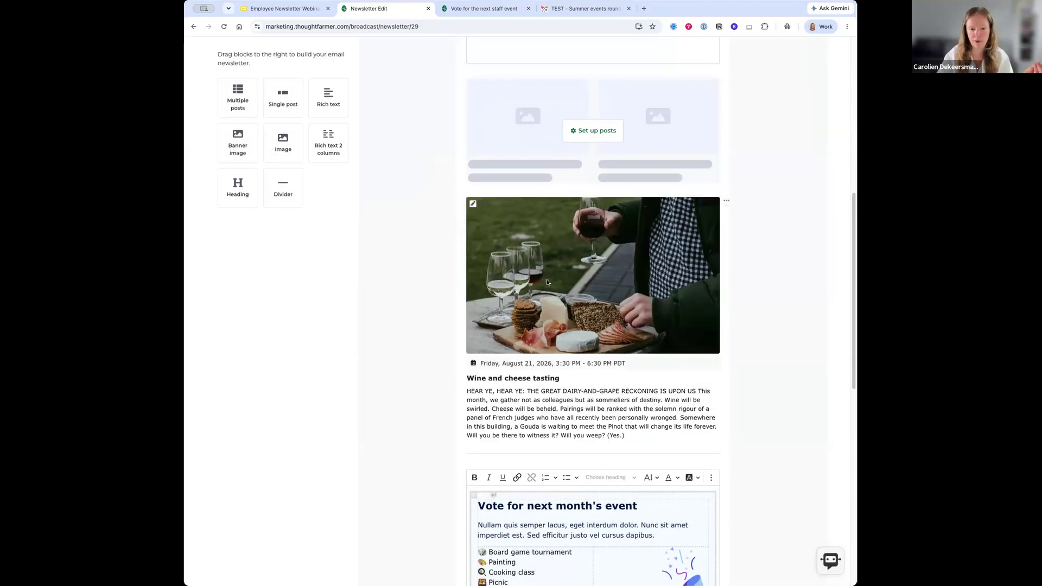
pyautogui.click(500, 380)
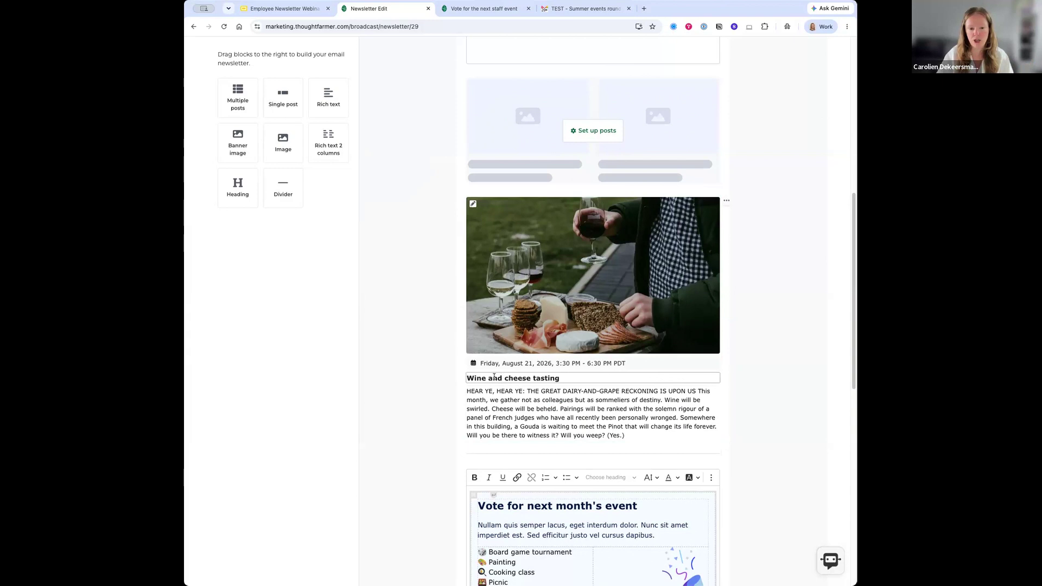
pyautogui.doubleClick(489, 376)
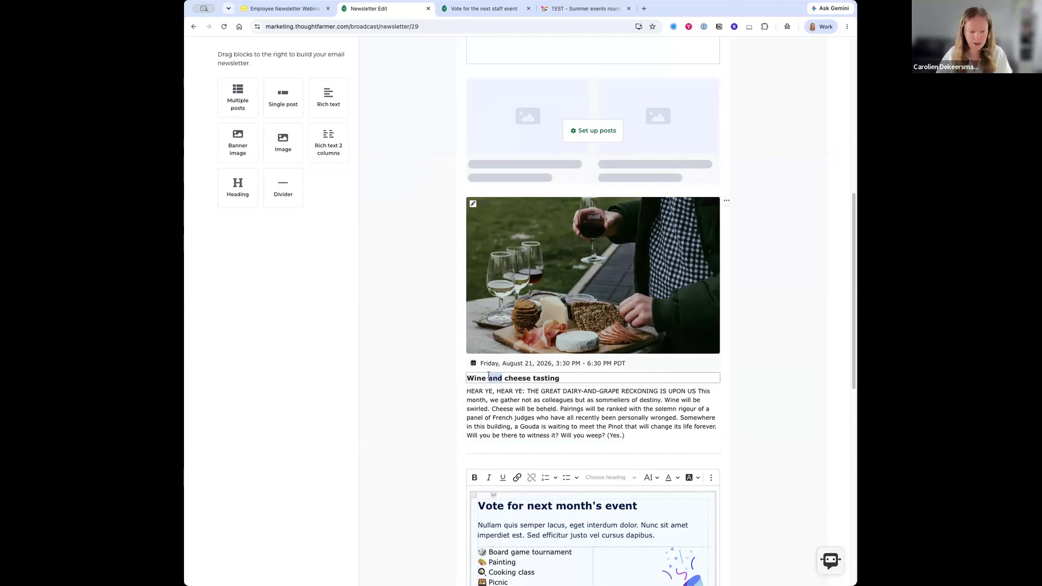
pyautogui.write('&')
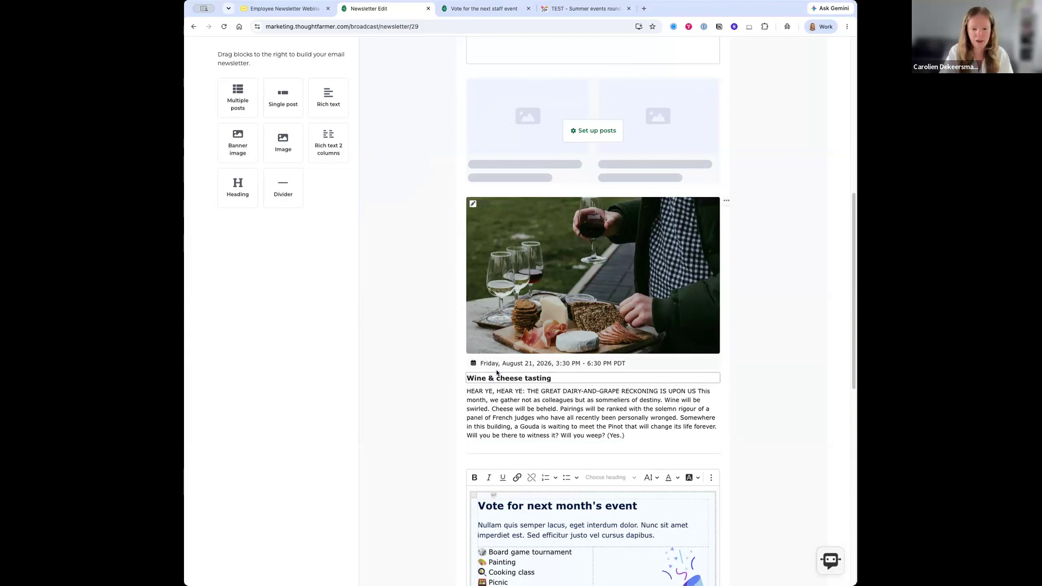
# - Replace the placeholder description with the pasted paragraph about sampling and ranking pairings
pyautogui.click(498, 415)
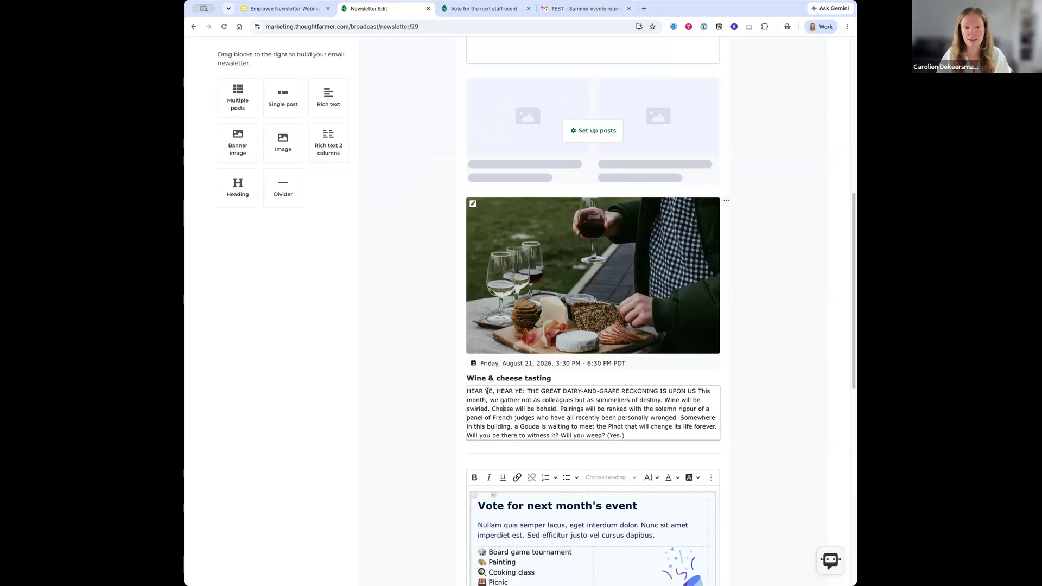
pyautogui.moveTo(468, 391); pyautogui.dragTo(644, 433)
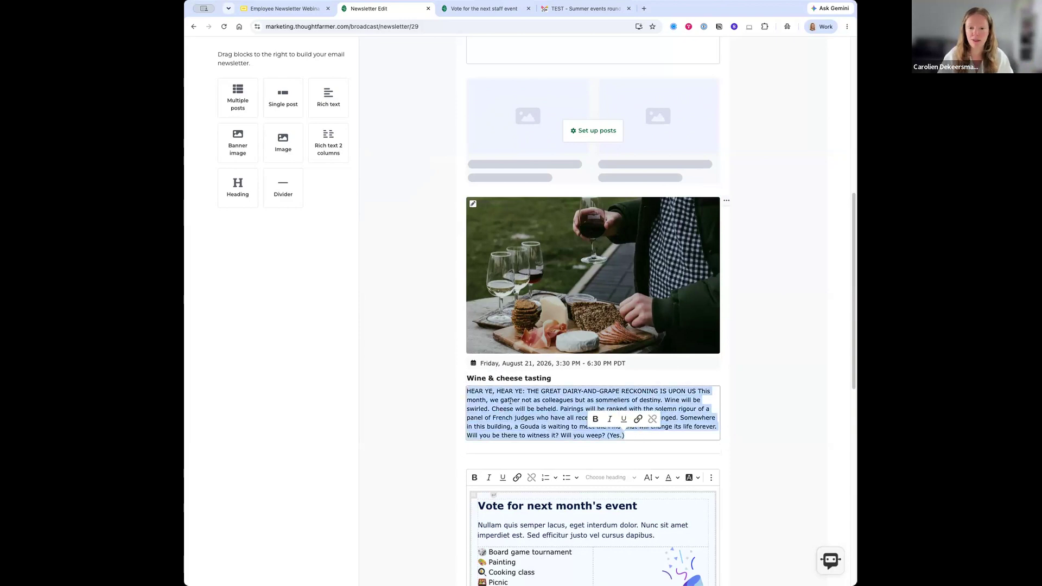
pyautogui.click(510, 410)
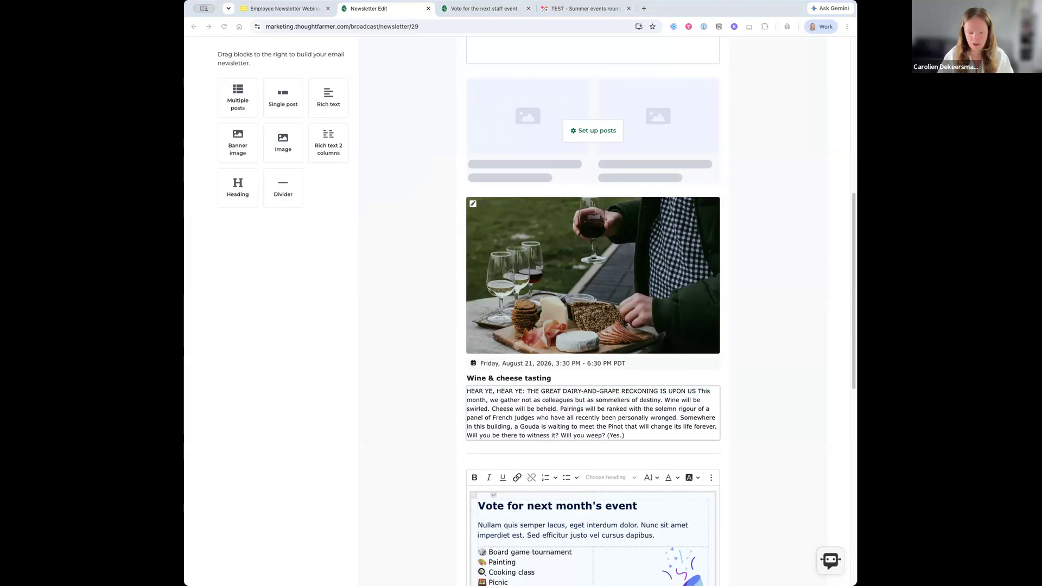
pyautogui.click(634, 435)
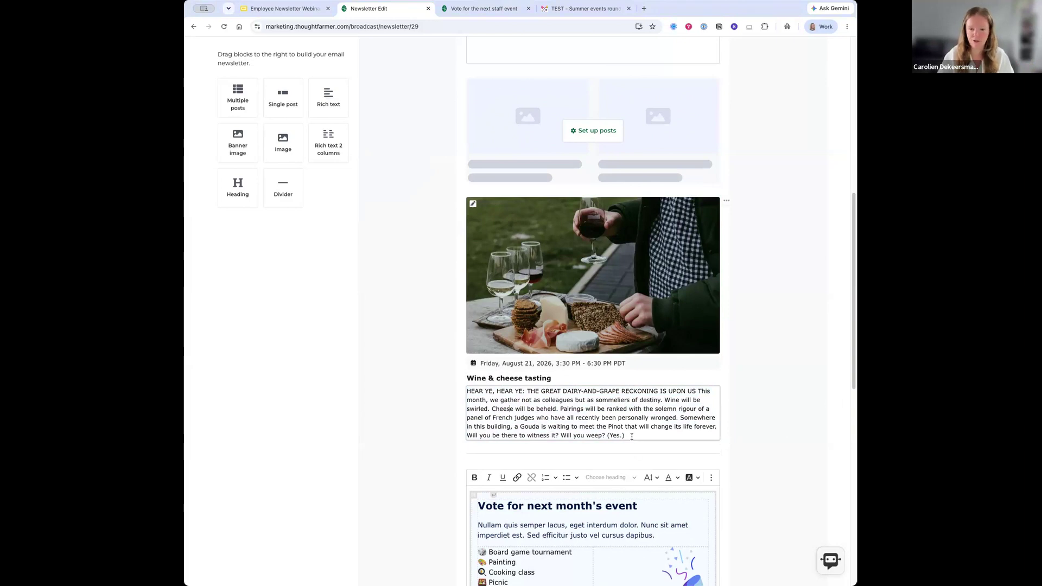
pyautogui.moveTo(653, 434); pyautogui.dragTo(455, 394)
pyautogui.write("We'll be sampling and ranking wine and cheese pairings this month! This is a paid staff event — please book up to one hour to your timesheet under Employee Events. Check out photos from our past Friday Socials in our photo galleries! Share your favourite combinations in the comments.")
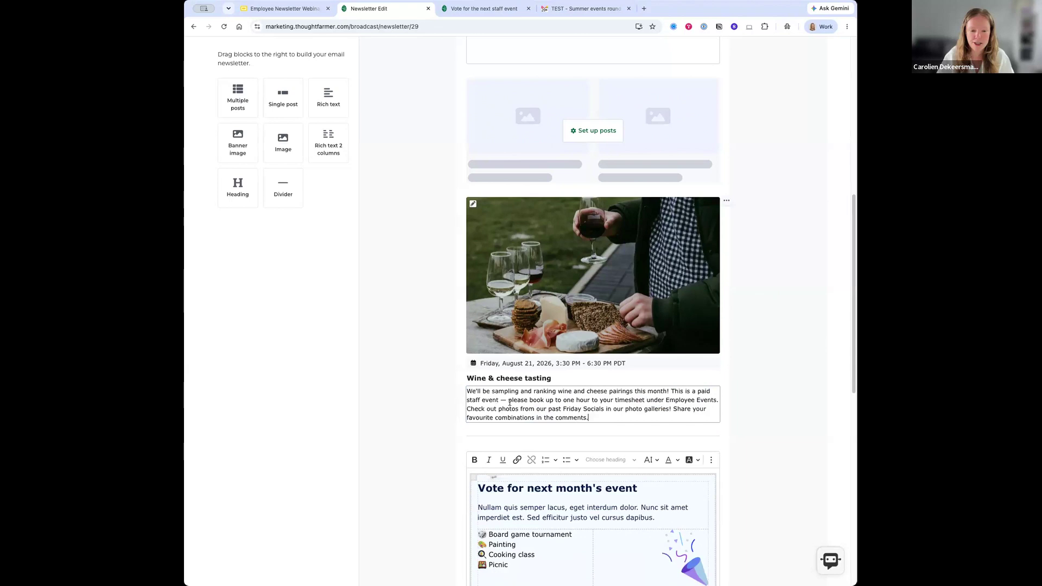
pyautogui.click(770, 376)
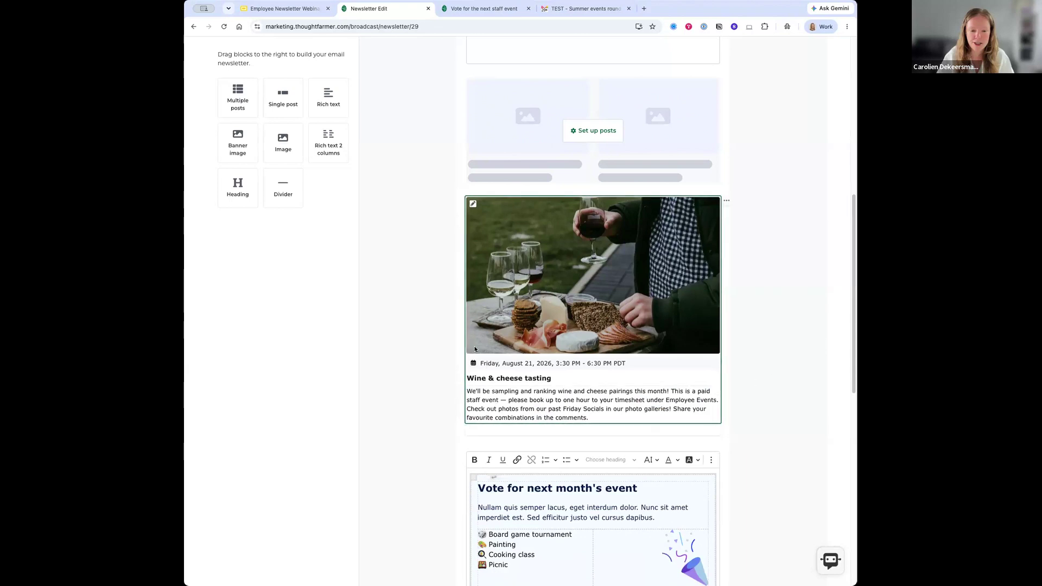
# - Move the Wine & cheese tasting block up one place, directly below the You're invited header
pyautogui.scroll(2, 415, 311)
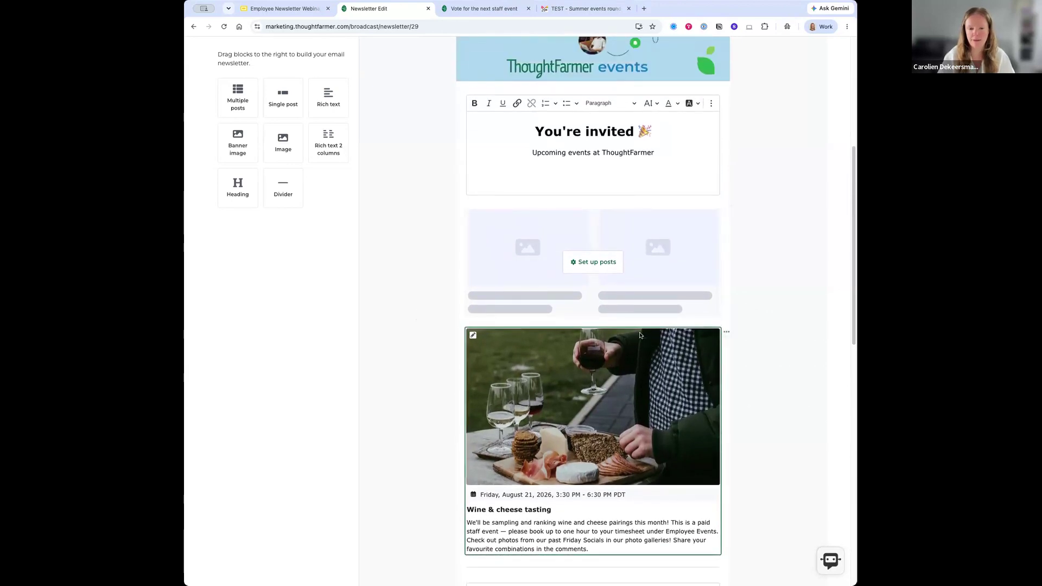
pyautogui.scroll(-2, 640, 335)
pyautogui.scroll(1, 678, 340)
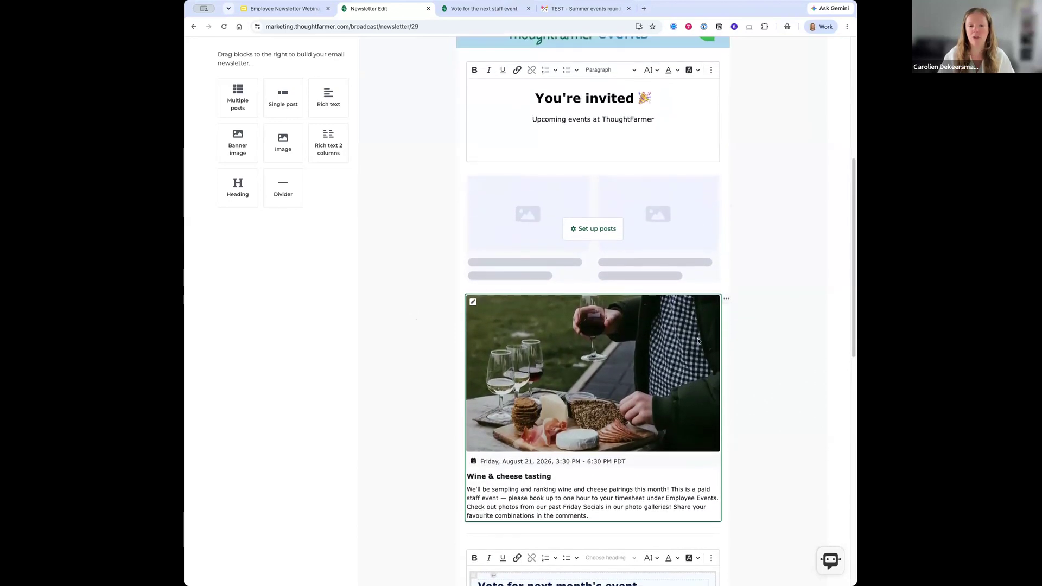
pyautogui.click(727, 298)
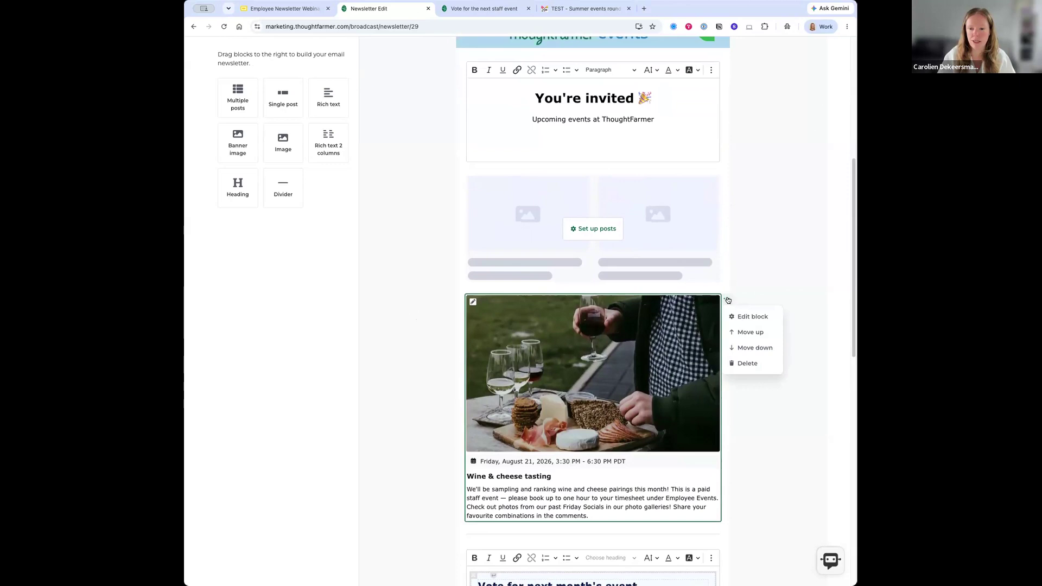
pyautogui.click(743, 333)
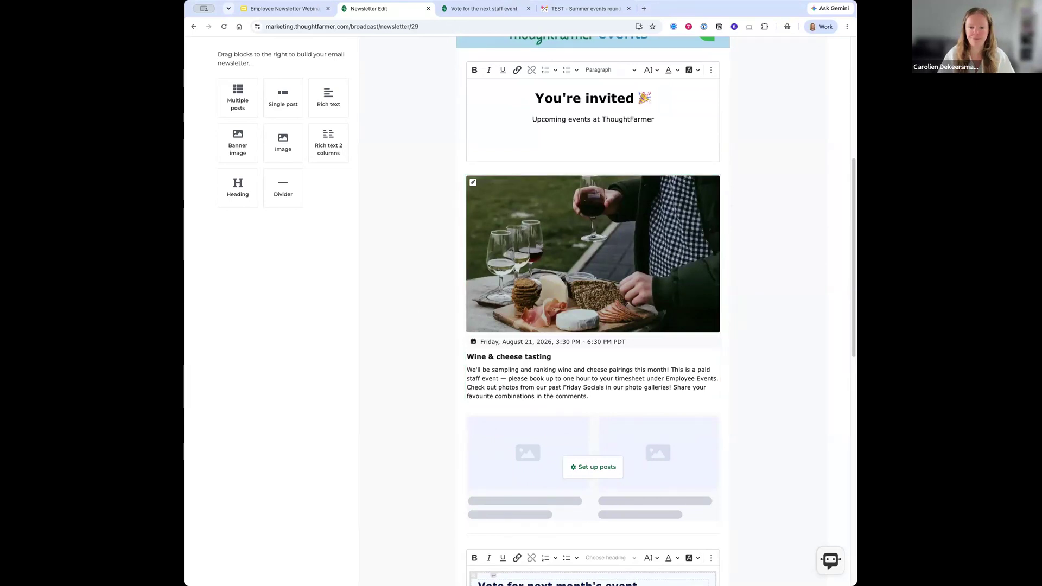
pyautogui.scroll(-1, 746, 277)
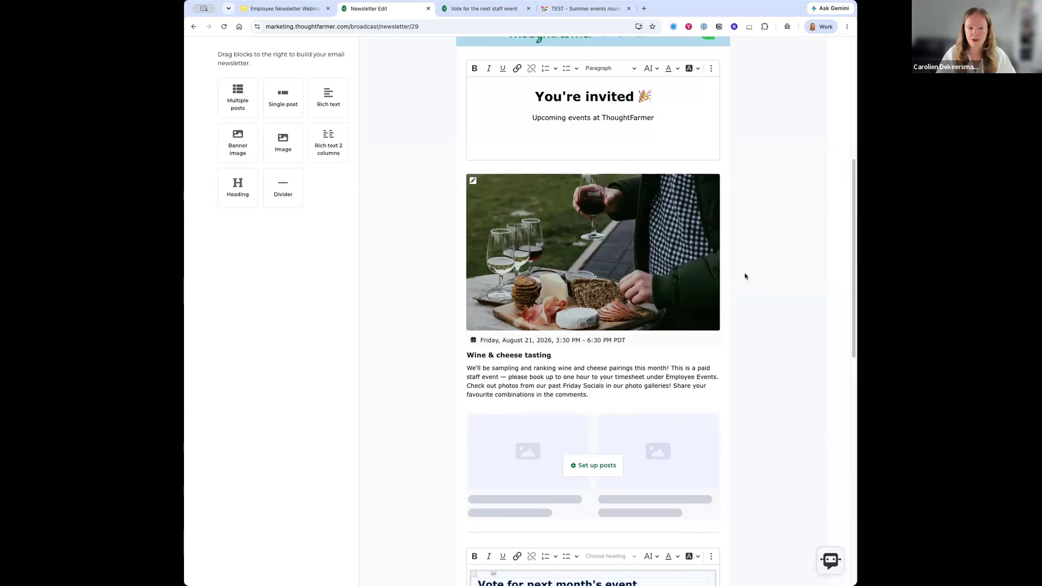
pyautogui.scroll(-5, 745, 277)
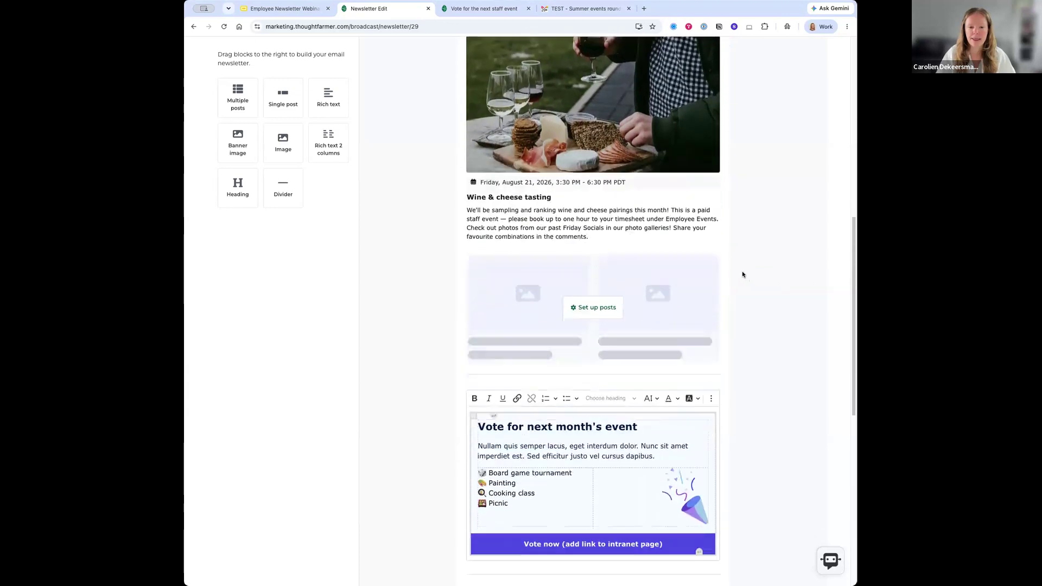
pyautogui.scroll(-1, 743, 274)
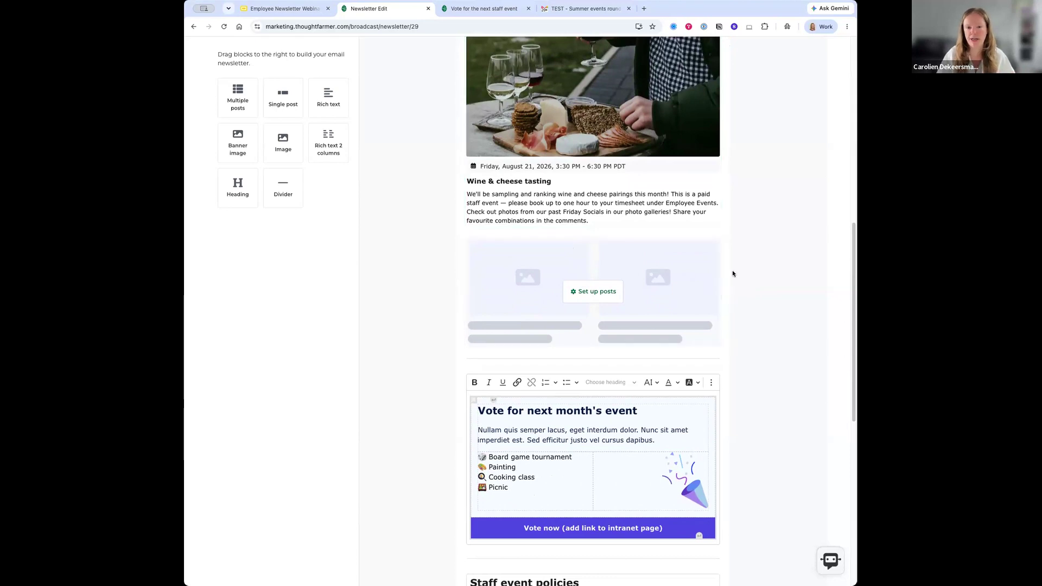
pyautogui.scroll(-2, 735, 282)
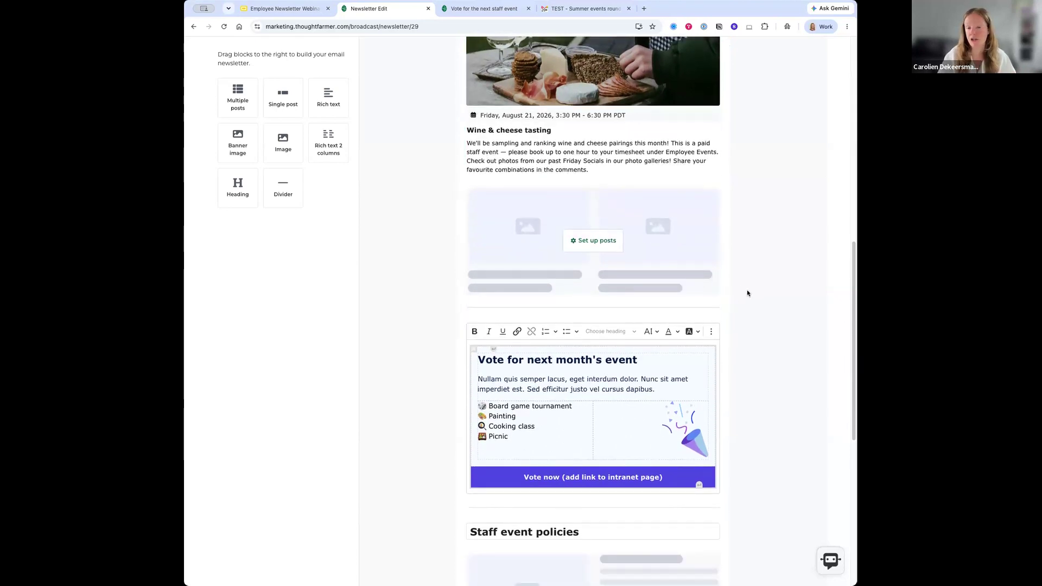
pyautogui.scroll(-2, 746, 293)
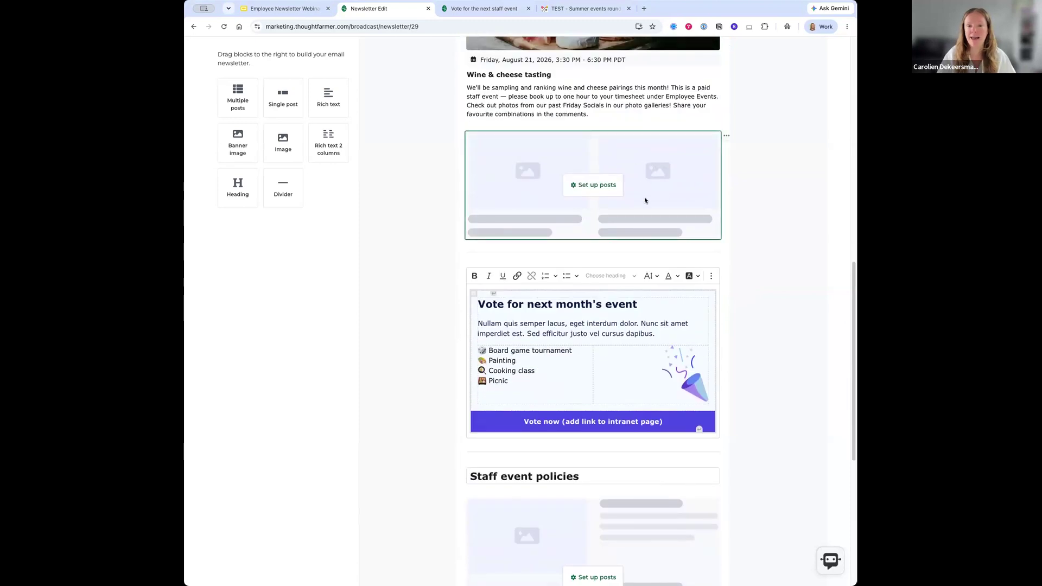
pyautogui.scroll(1, 644, 196)
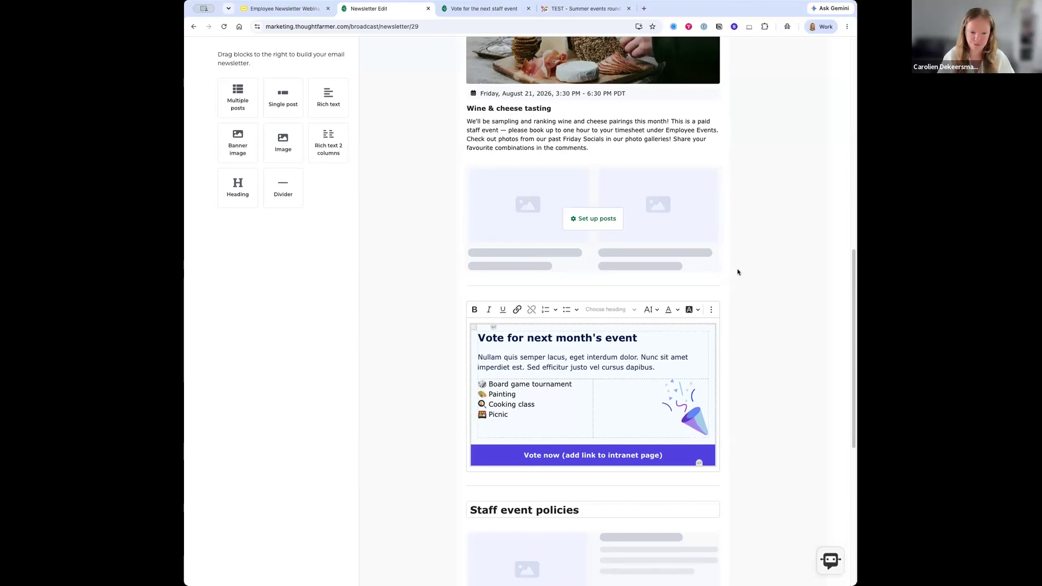
pyautogui.scroll(-3, 743, 264)
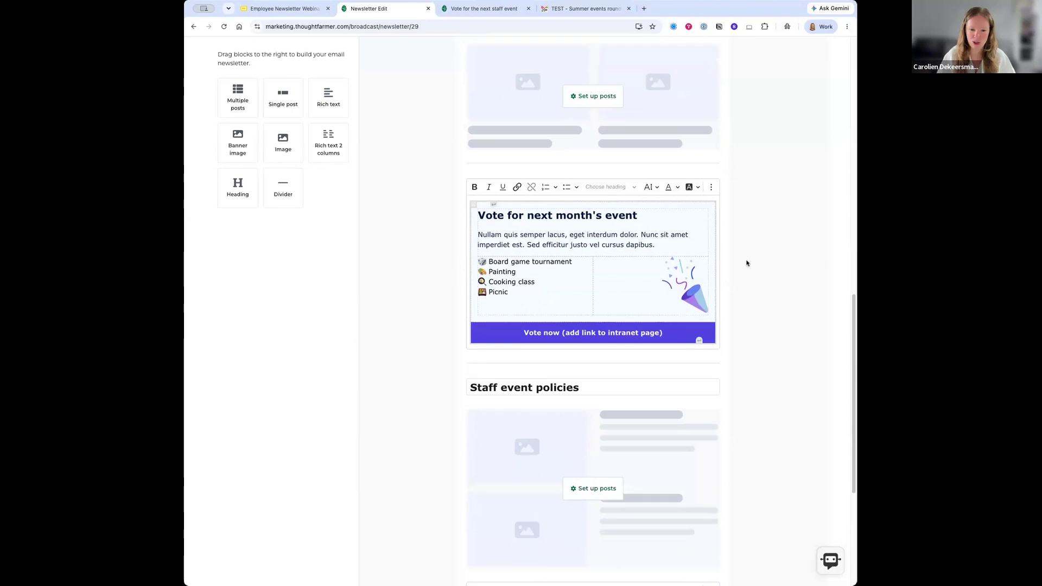
# - Inspect the vote block's placeholder paragraph, list cell and party-popper image
pyautogui.click(511, 185)
pyautogui.click(516, 211)
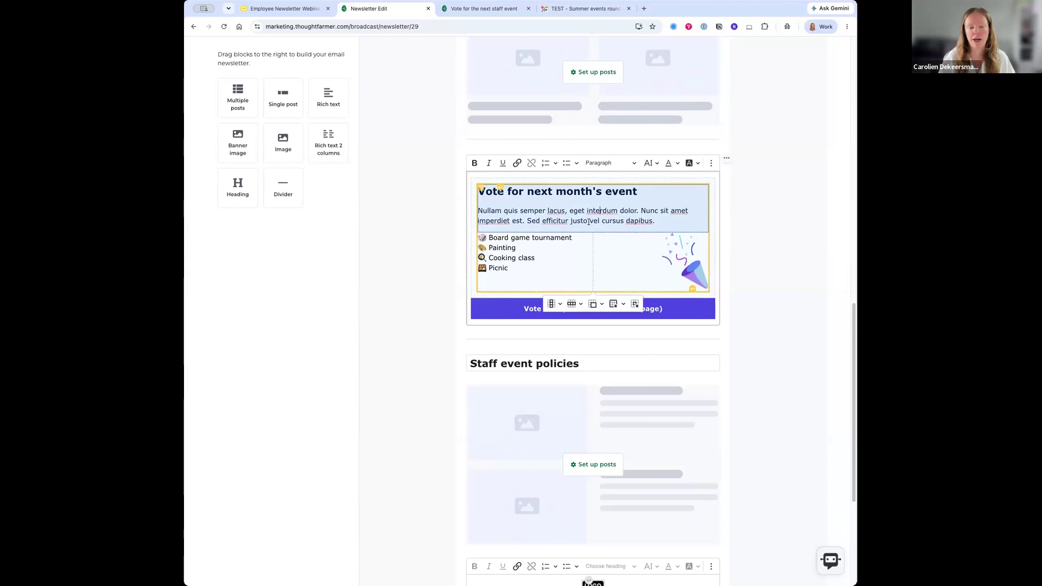
pyautogui.click(615, 249)
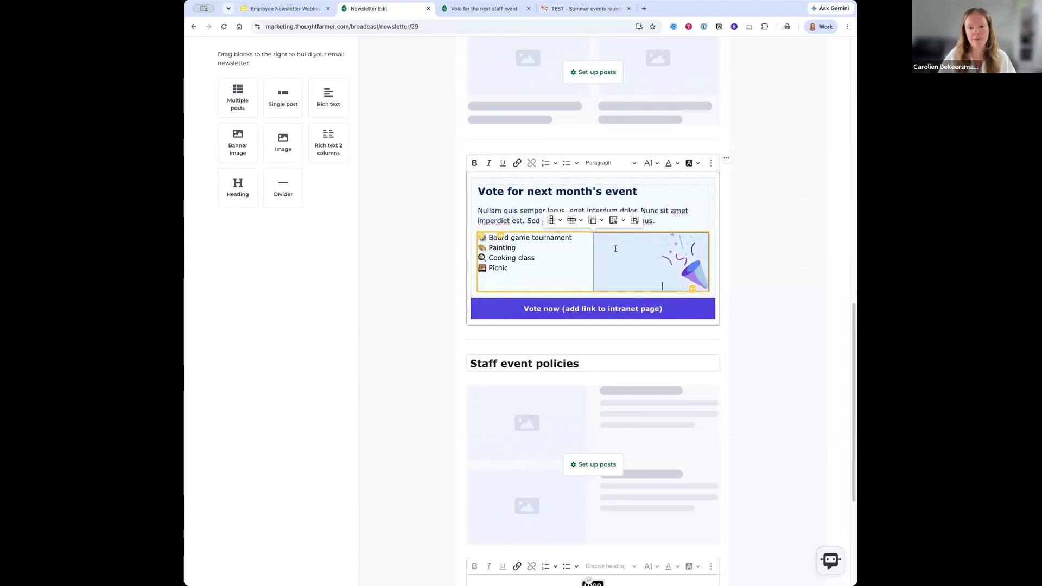
pyautogui.click(496, 253)
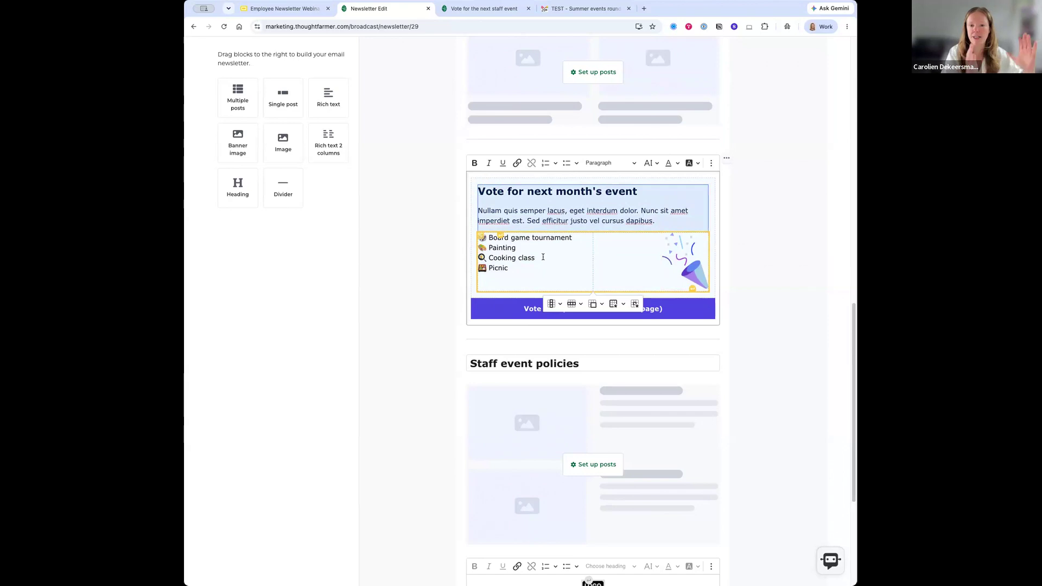
pyautogui.click(694, 262)
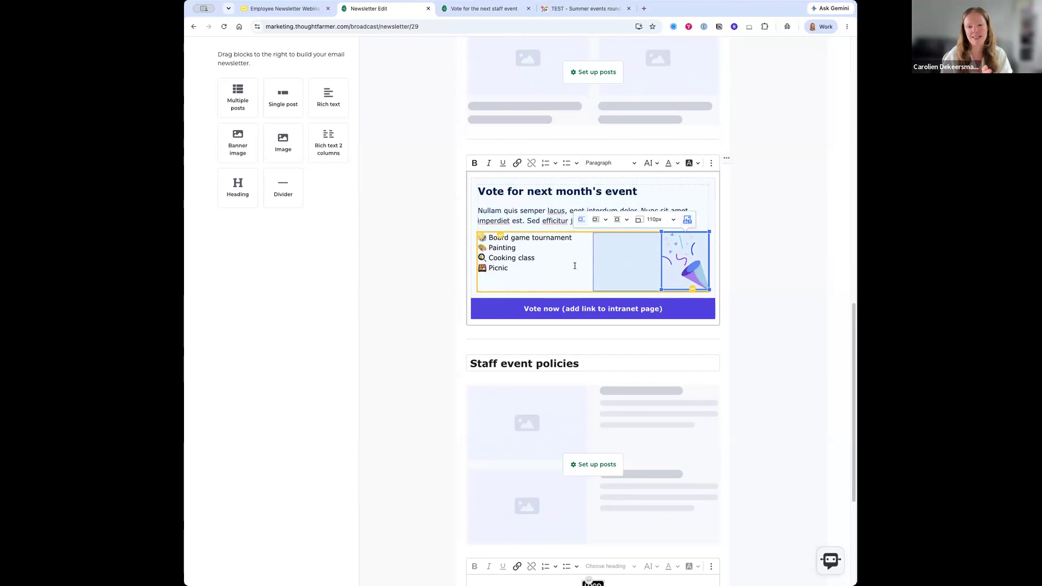
pyautogui.click(515, 268)
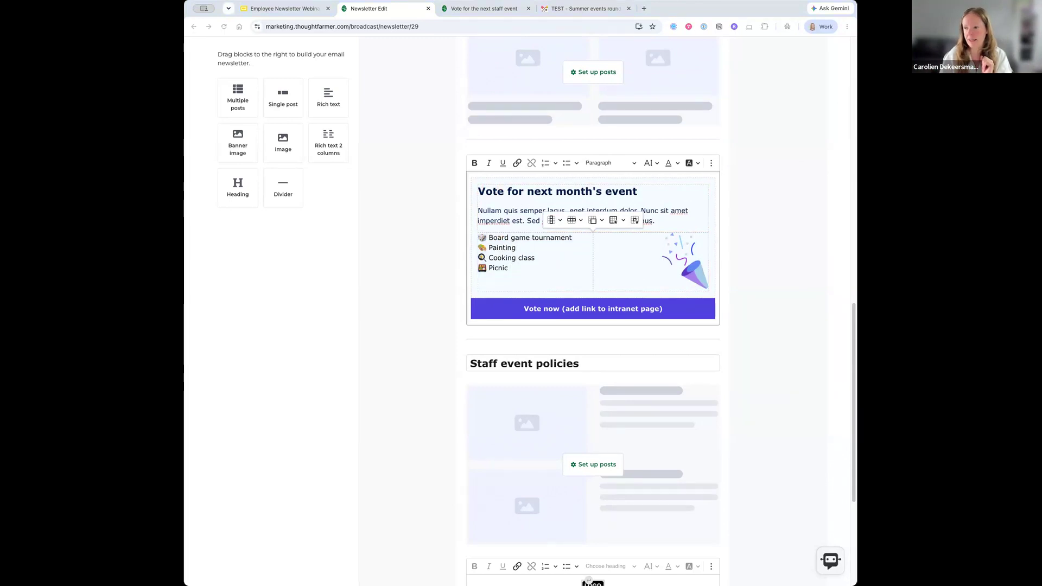
# - Replace the Nullam quis paragraph with the 'Help us pick what's next!' intro, then view the poll page
pyautogui.click(479, 210)
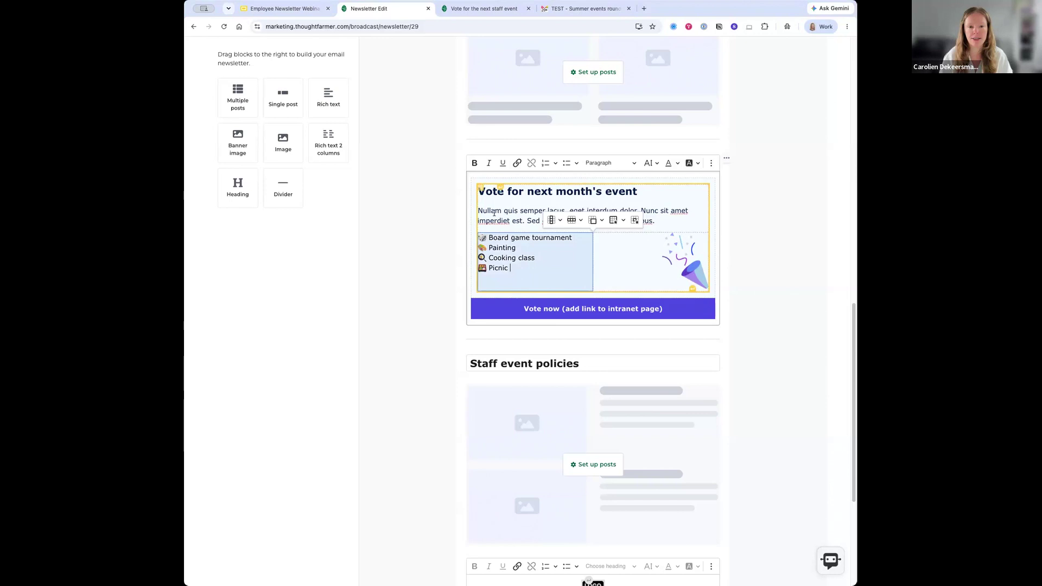
pyautogui.moveTo(479, 209); pyautogui.dragTo(679, 217)
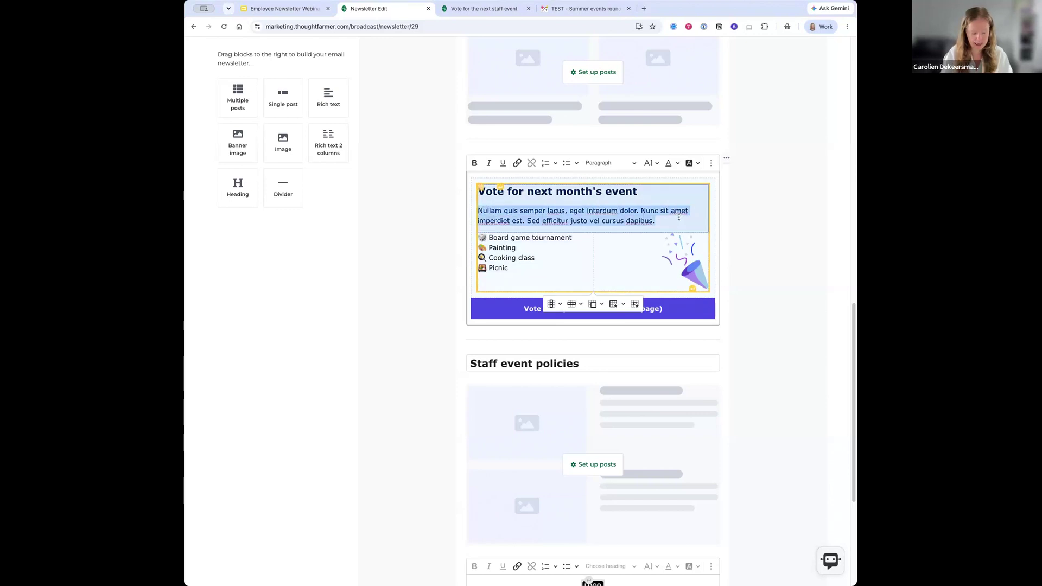
pyautogui.write("Help us pick what's next! We're gathering ideas for the next staff event. Vote for your favourite in the poll below.")
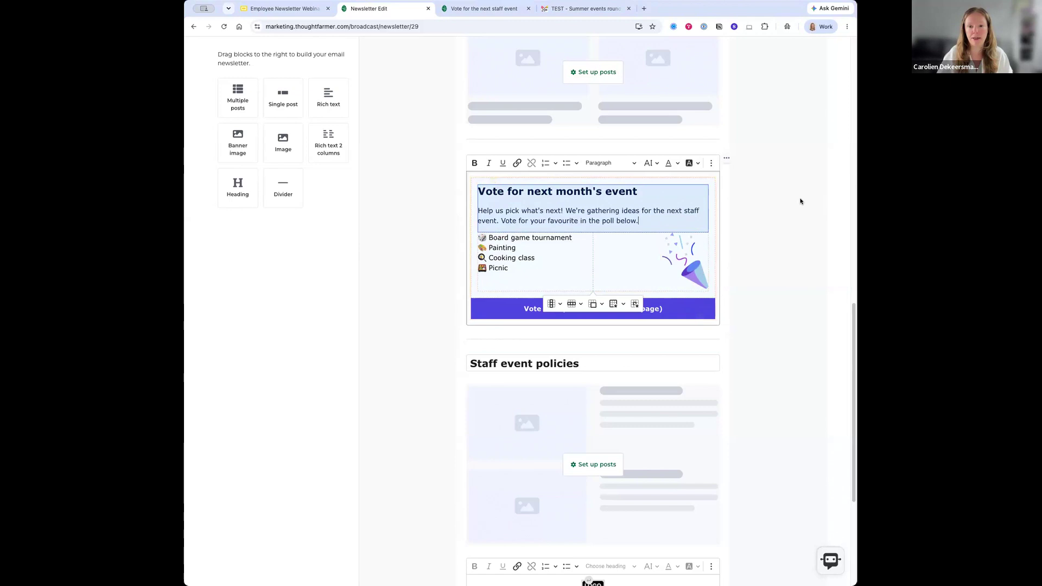
pyautogui.click(728, 184)
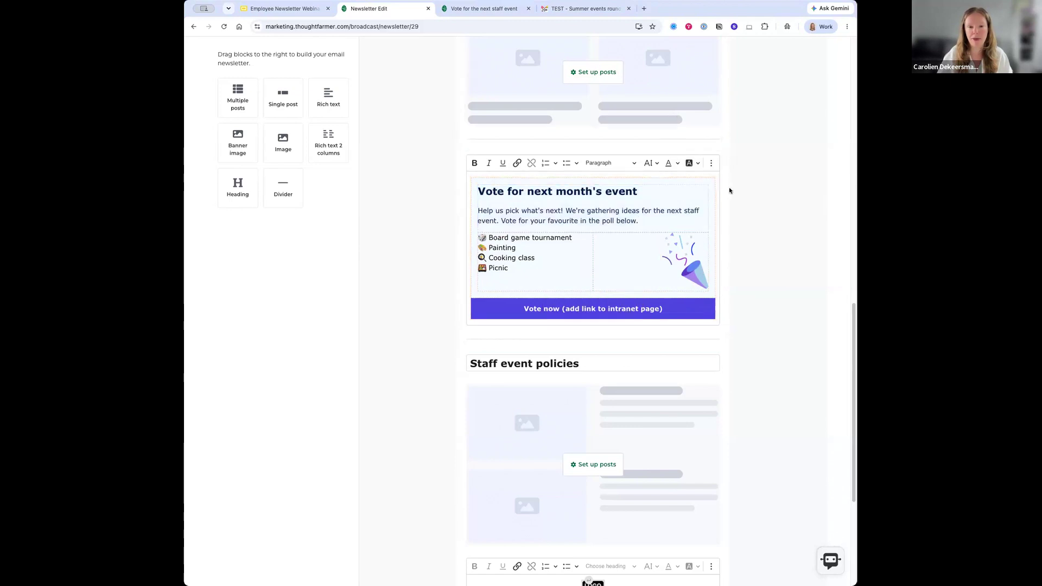
pyautogui.click(458, 9)
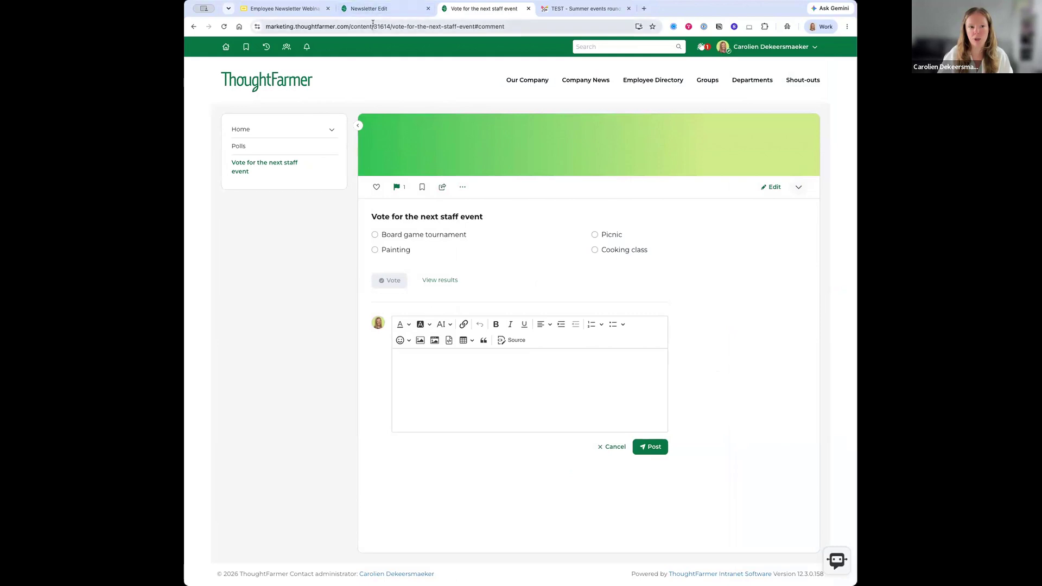
# - Copy the poll page's web address and return to the newsletter's Vote now button text
pyautogui.click(373, 26)
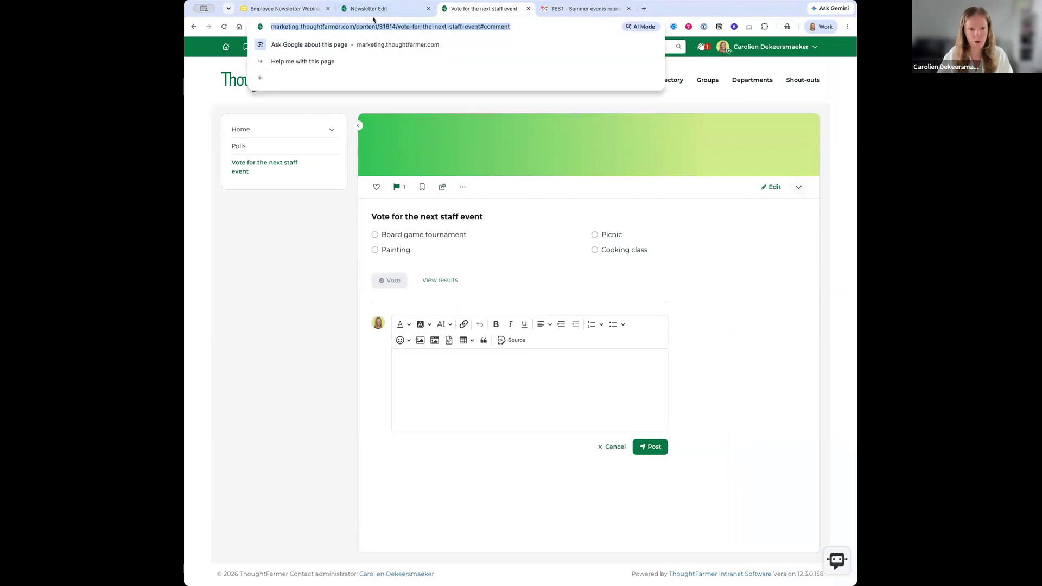
pyautogui.click(369, 8)
pyautogui.click(532, 313)
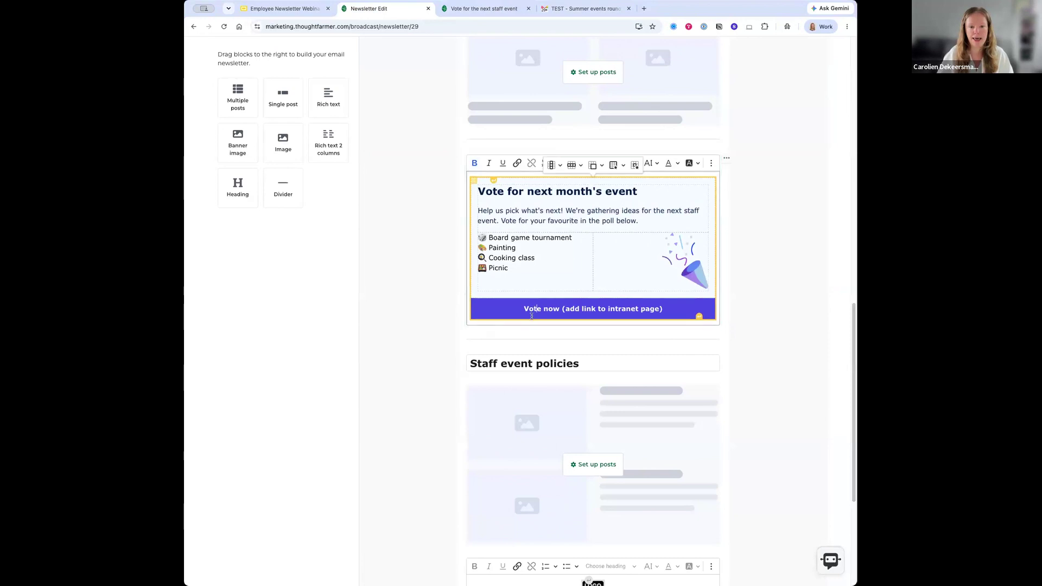
pyautogui.moveTo(527, 309); pyautogui.dragTo(558, 308)
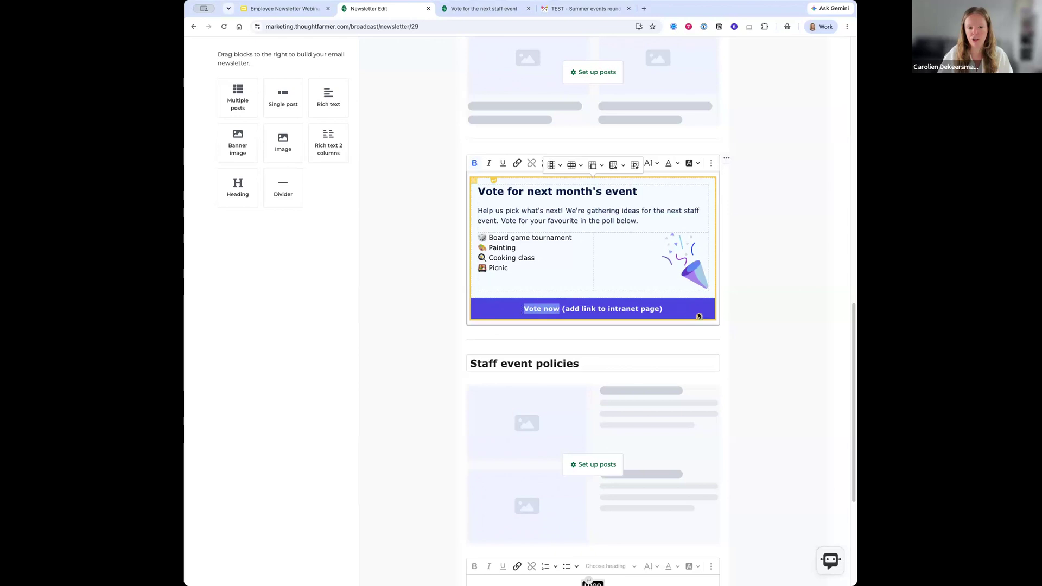
# - Delete the add-link placeholder note from the button, leaving 'Vote now' selected
pyautogui.click(598, 308)
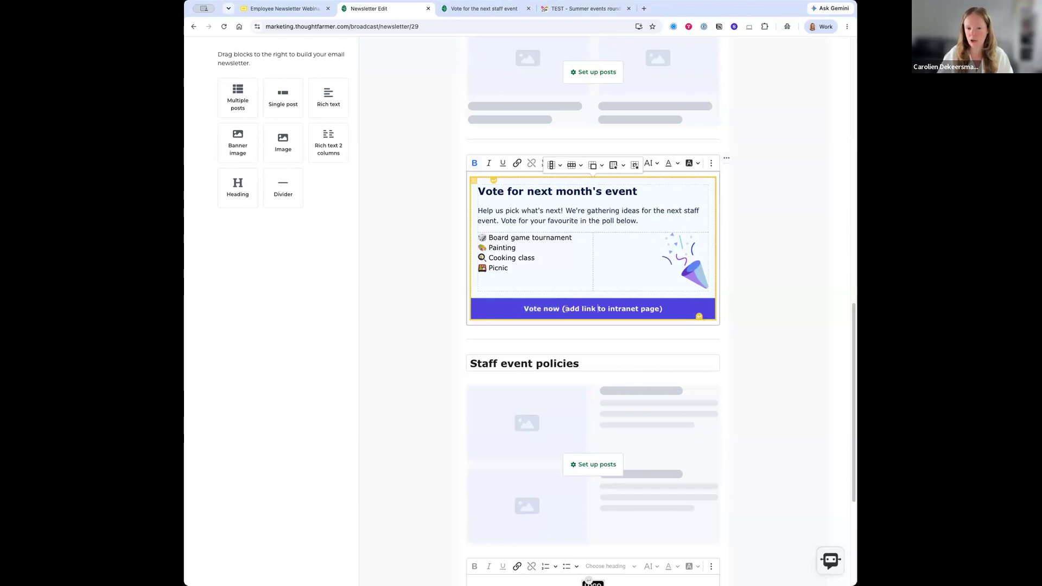
pyautogui.moveTo(564, 309); pyautogui.dragTo(659, 308)
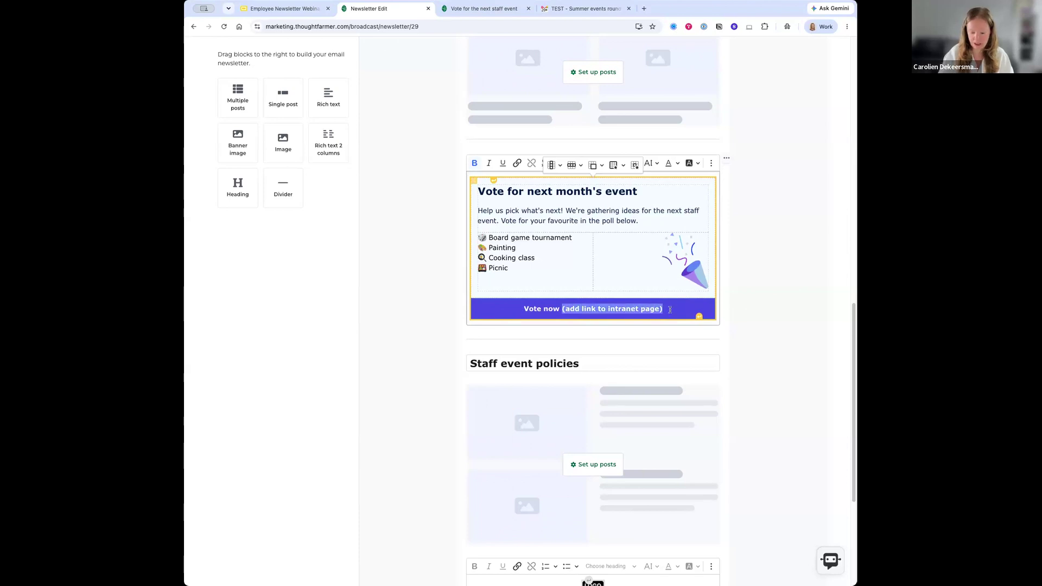
pyautogui.press('BackSpace')
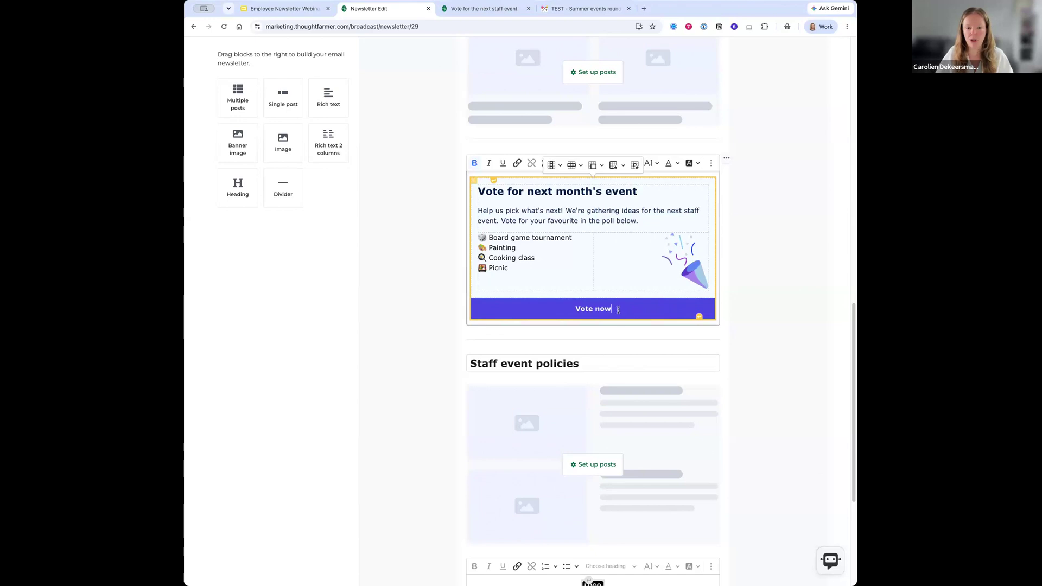
pyautogui.moveTo(604, 310); pyautogui.dragTo(577, 310)
# - Link the 'Vote now' text to the pasted Vote for the next staff event page address
pyautogui.click(517, 164)
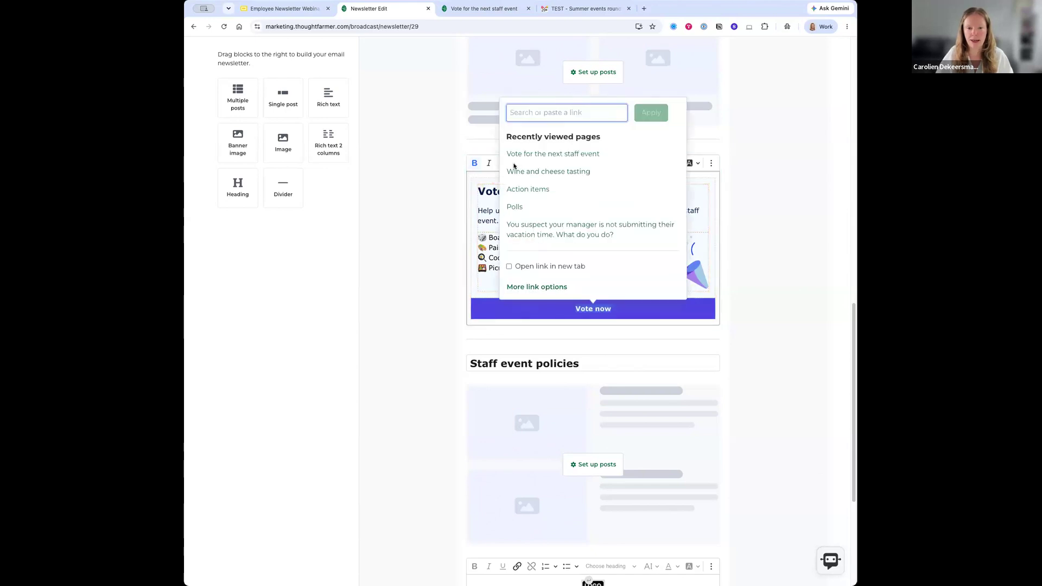
pyautogui.press('super+v')
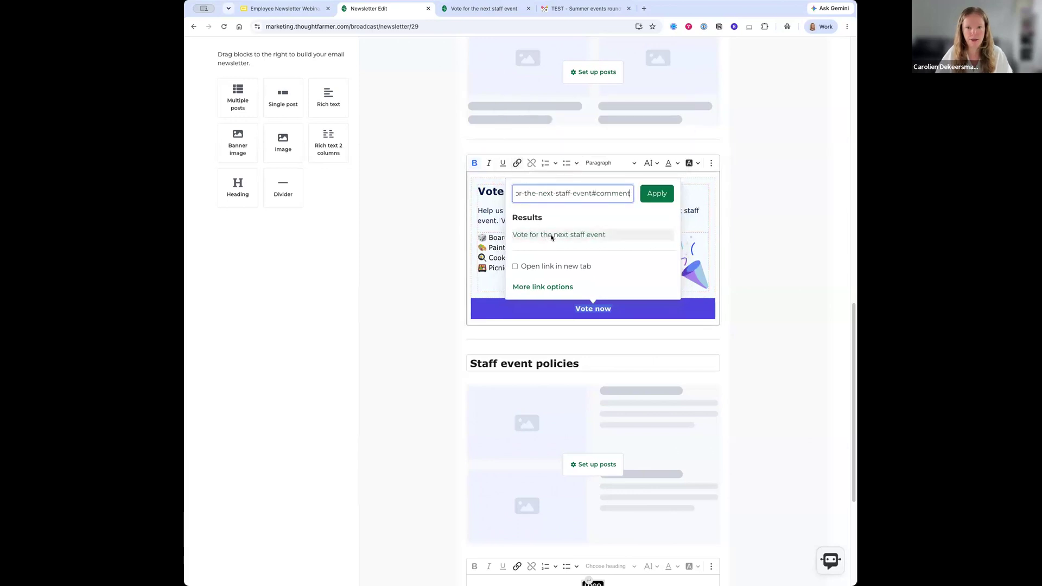
pyautogui.click(551, 235)
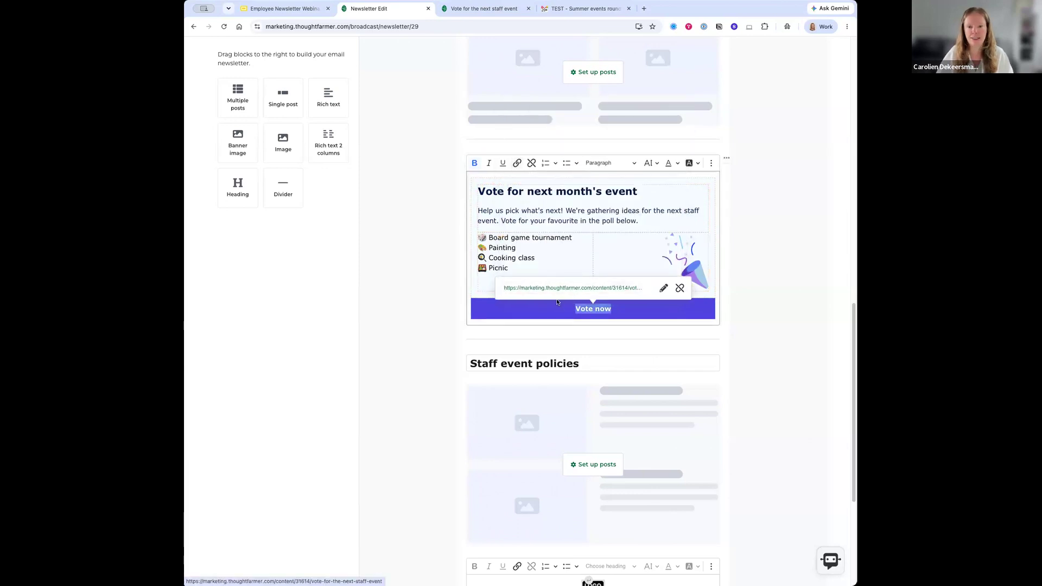
pyautogui.click(574, 318)
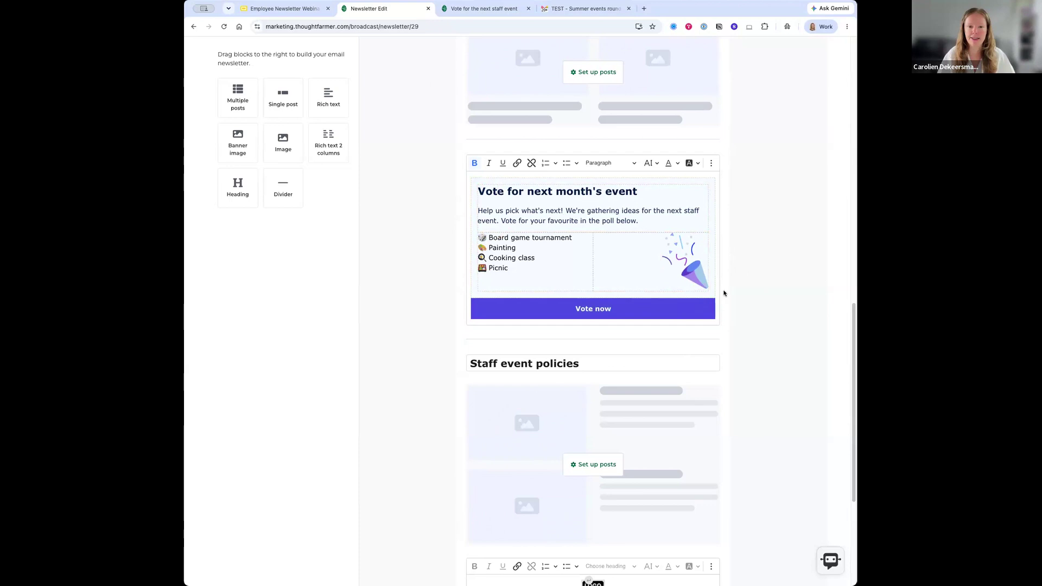
pyautogui.click(562, 362)
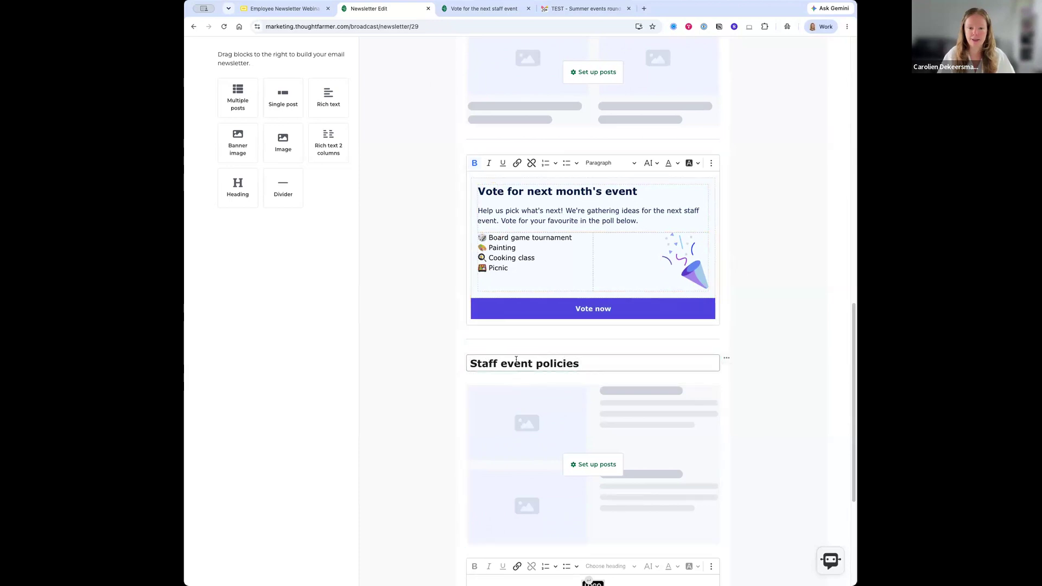
pyautogui.scroll(-2, 517, 360)
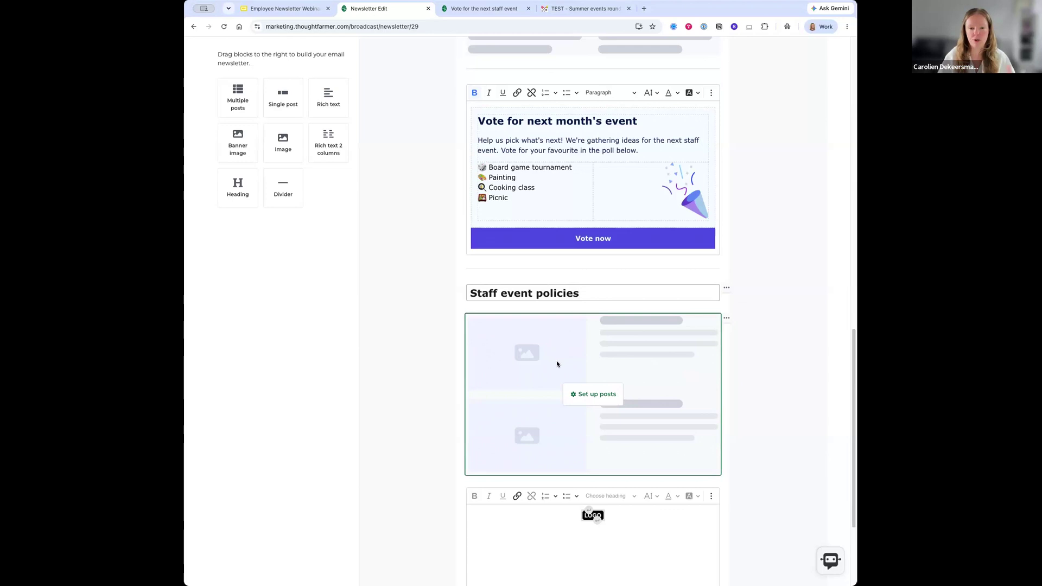
pyautogui.scroll(6, 557, 364)
pyautogui.scroll(3, 557, 365)
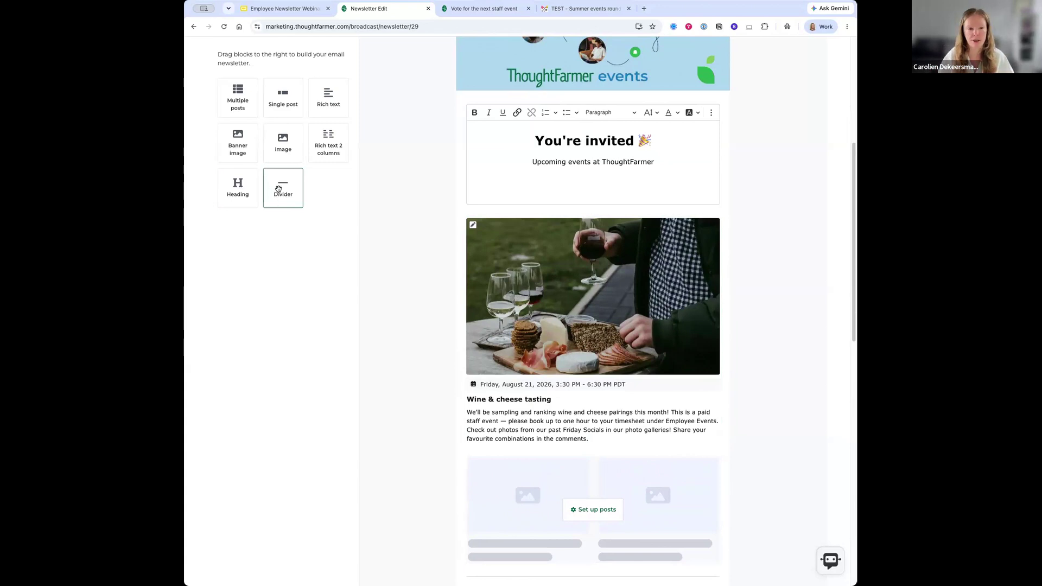
pyautogui.scroll(-1, 278, 185)
# - Insert an 'August event spotlight🍷' heading block above the wine and cheese photo
pyautogui.moveTo(280, 186); pyautogui.dragTo(564, 425)
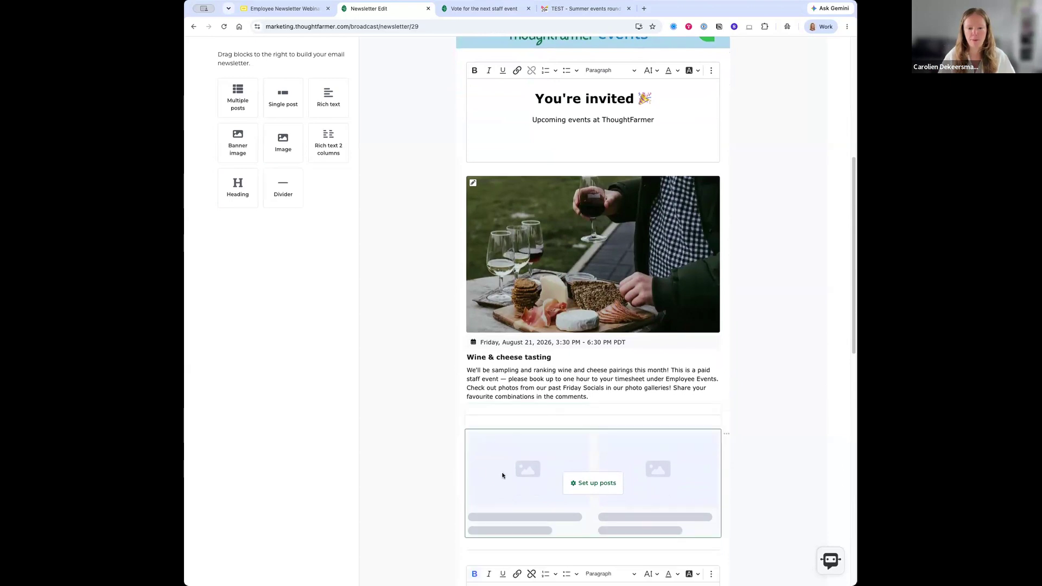
pyautogui.click(315, 158)
pyautogui.moveTo(233, 186); pyautogui.dragTo(498, 177)
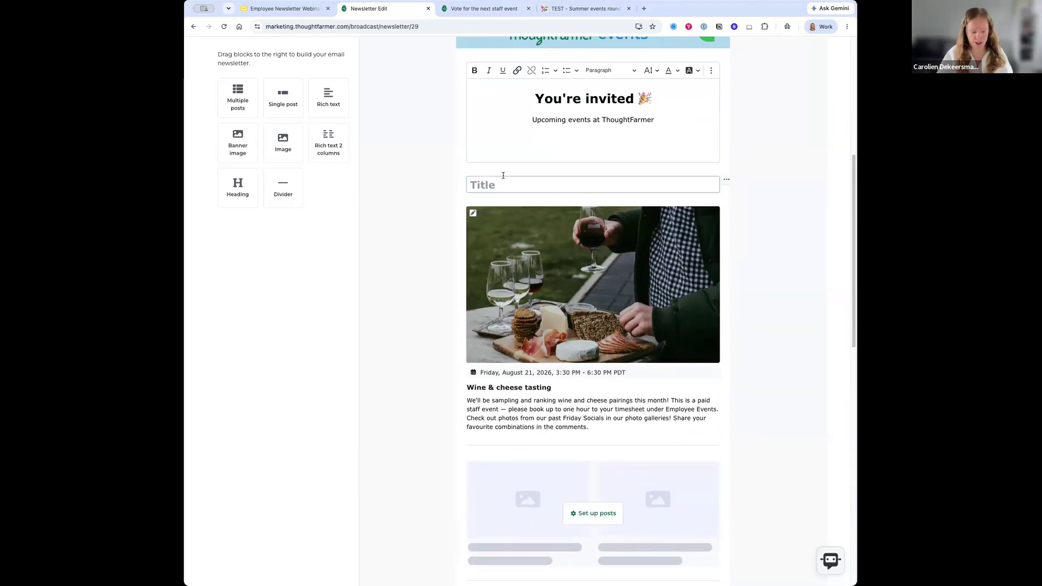
pyautogui.write('A')
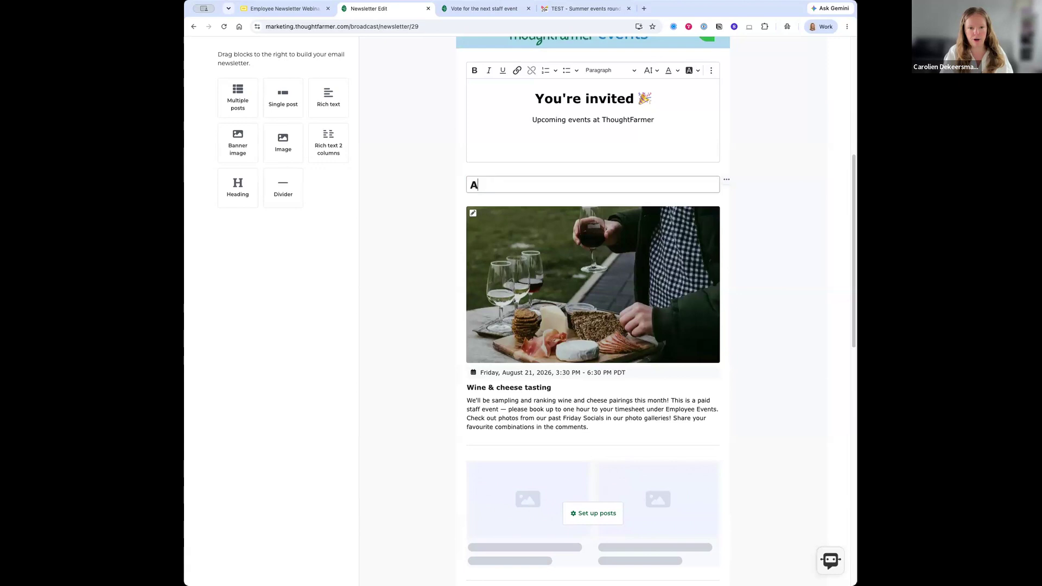
pyautogui.write('ugust ')
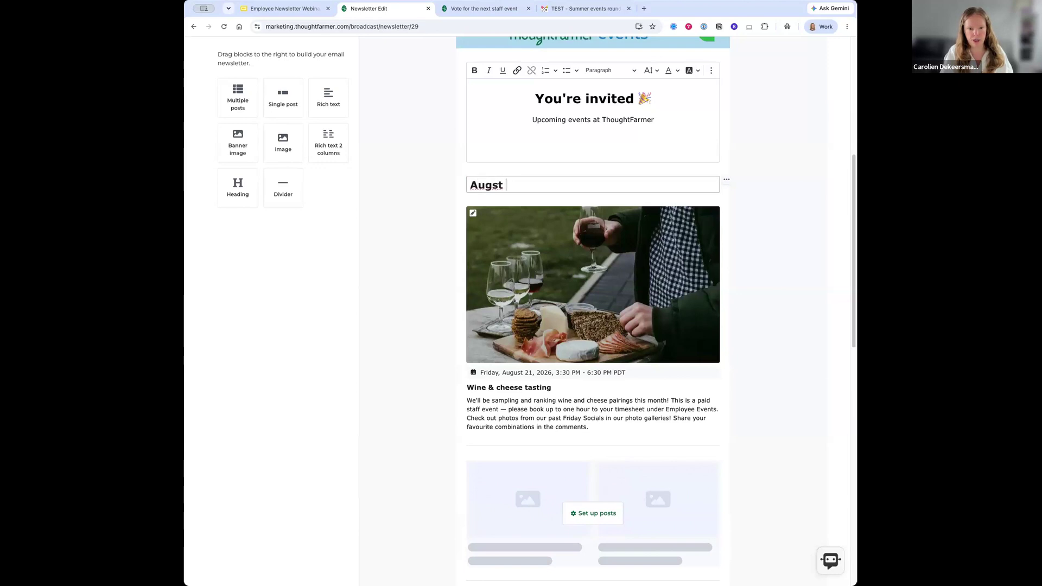
pyautogui.write('event')
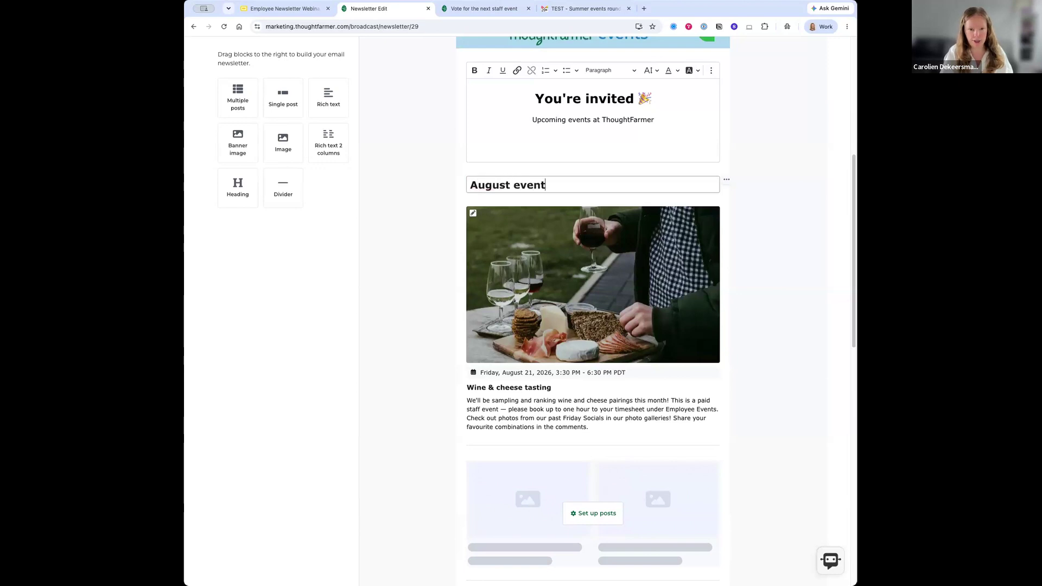
pyautogui.write(' spotlight:')
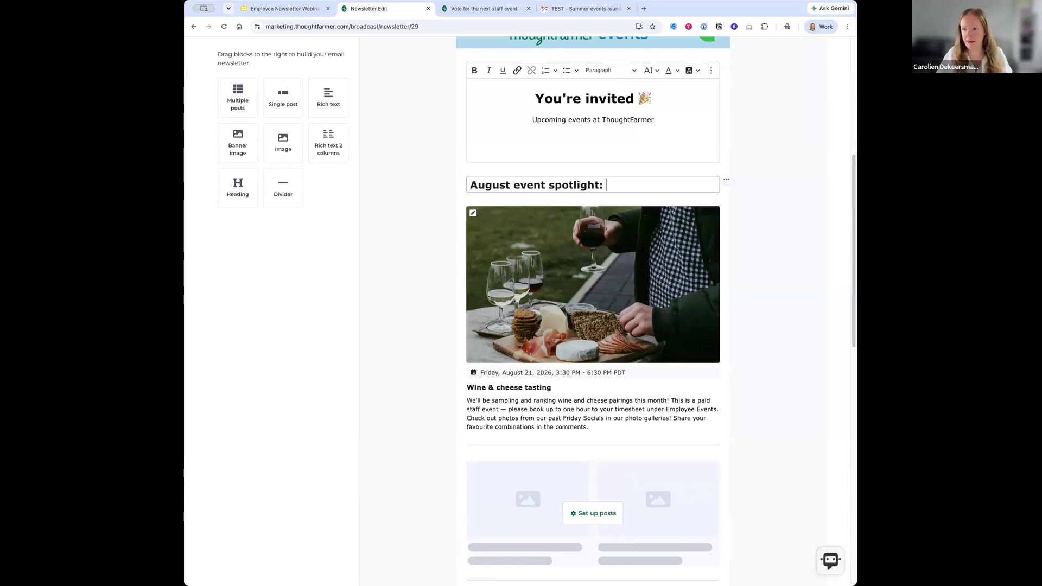
pyautogui.write('🍷🍷')
pyautogui.press('BackSpace')
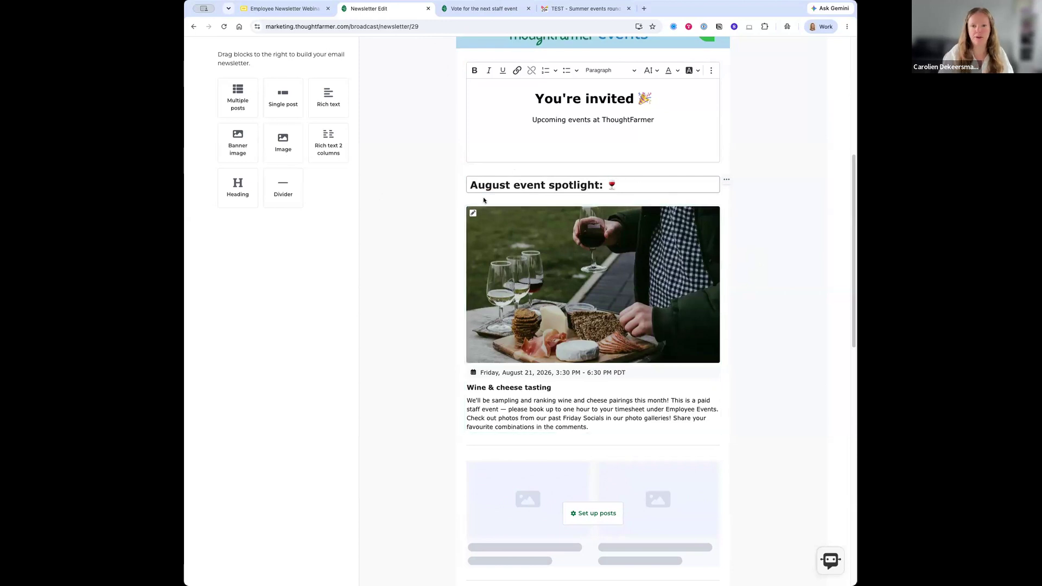
pyautogui.click(603, 185)
pyautogui.press('BackSpace')
pyautogui.press('Delete')
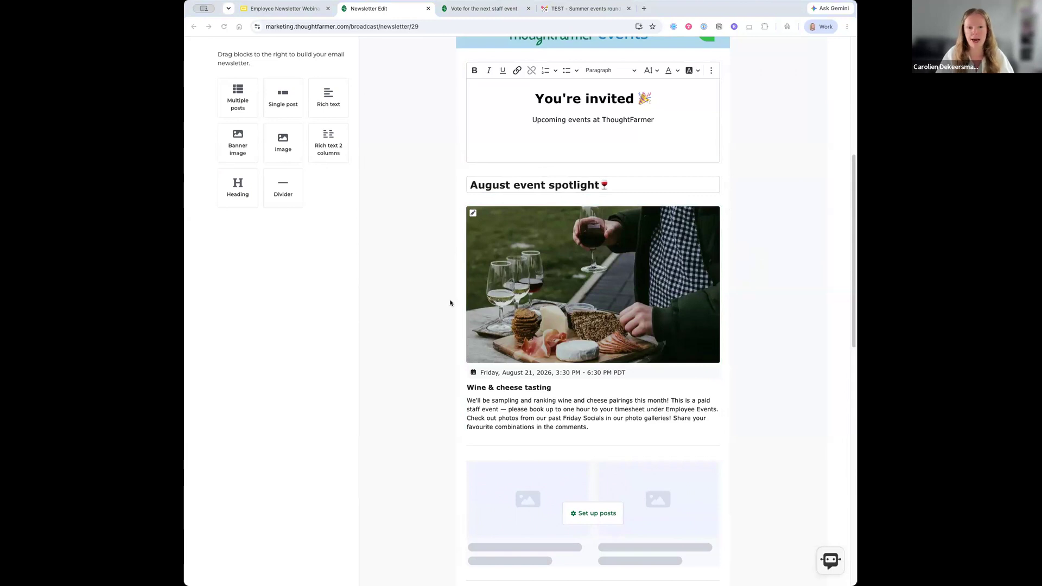
pyautogui.scroll(-6, 449, 300)
# - Delete the placeholder LOGO image under Staff event policies and bring up the image chooser
pyautogui.scroll(-6, 447, 302)
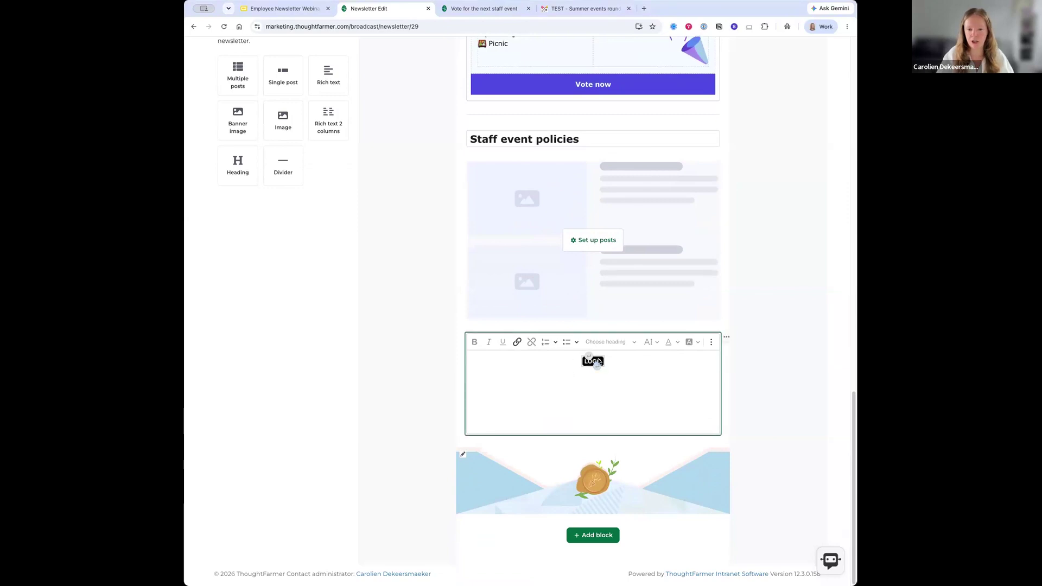
pyautogui.click(599, 362)
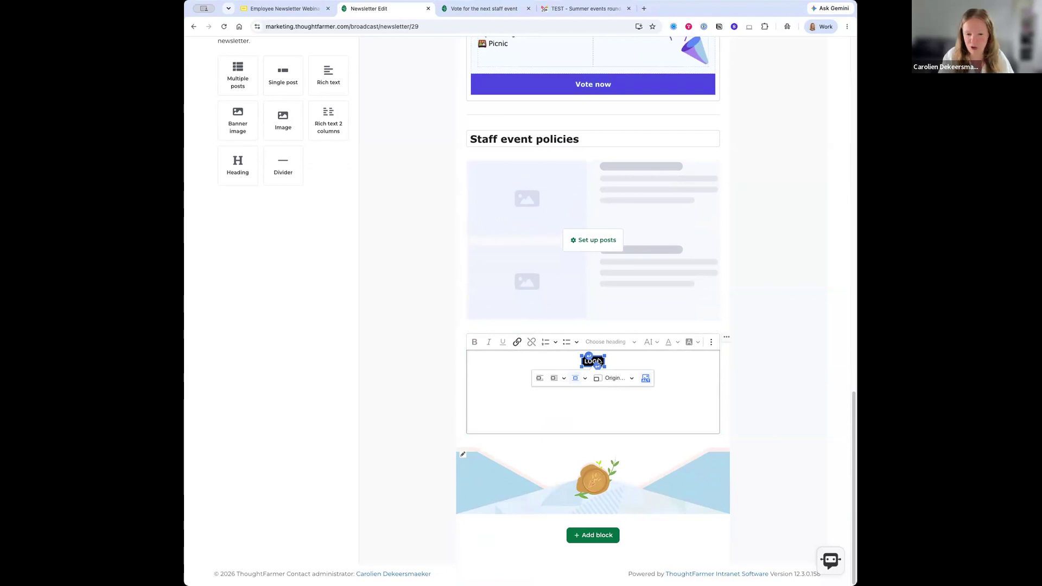
pyautogui.press('BackSpace')
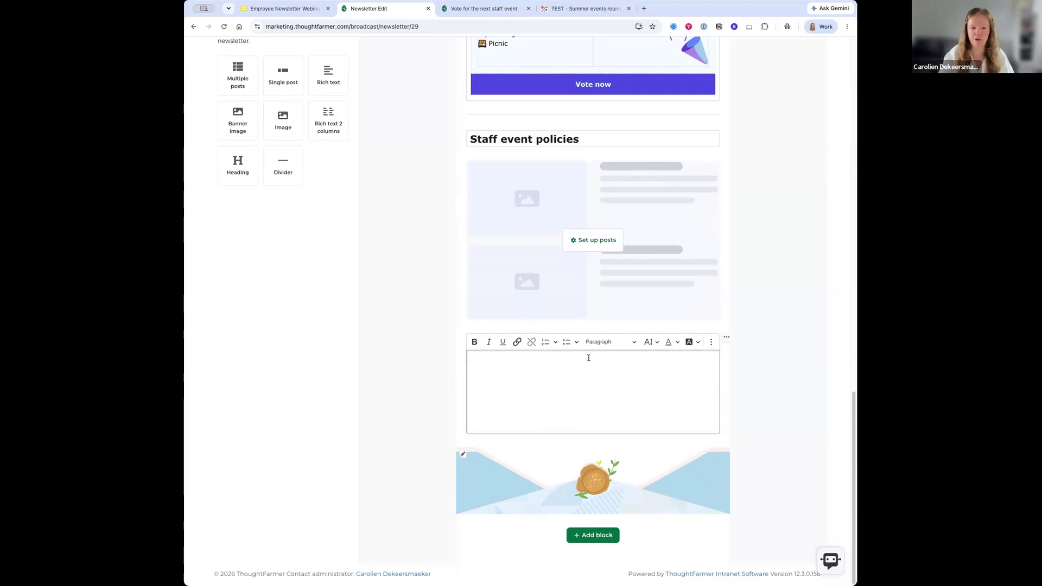
pyautogui.click(710, 343)
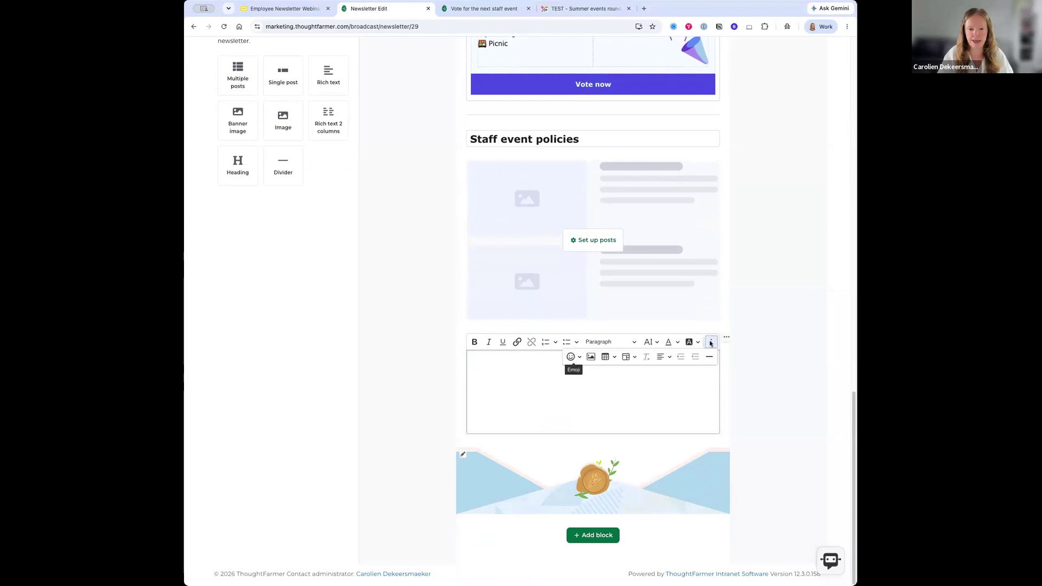
pyautogui.click(591, 358)
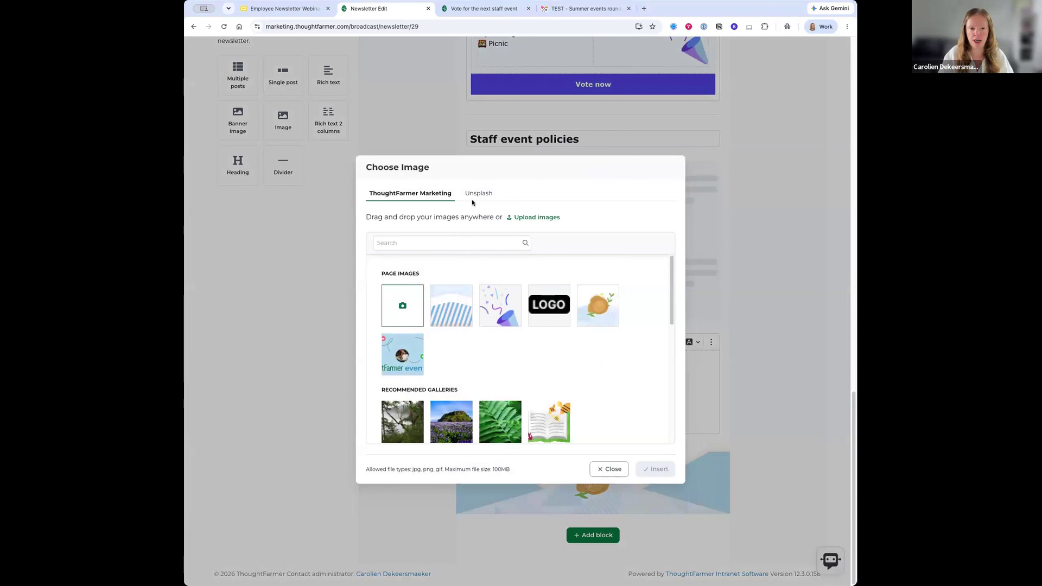
# - Upload and insert the ThoughtFarmer logo, resized to 329px wide and centre-aligned
pyautogui.click(403, 315)
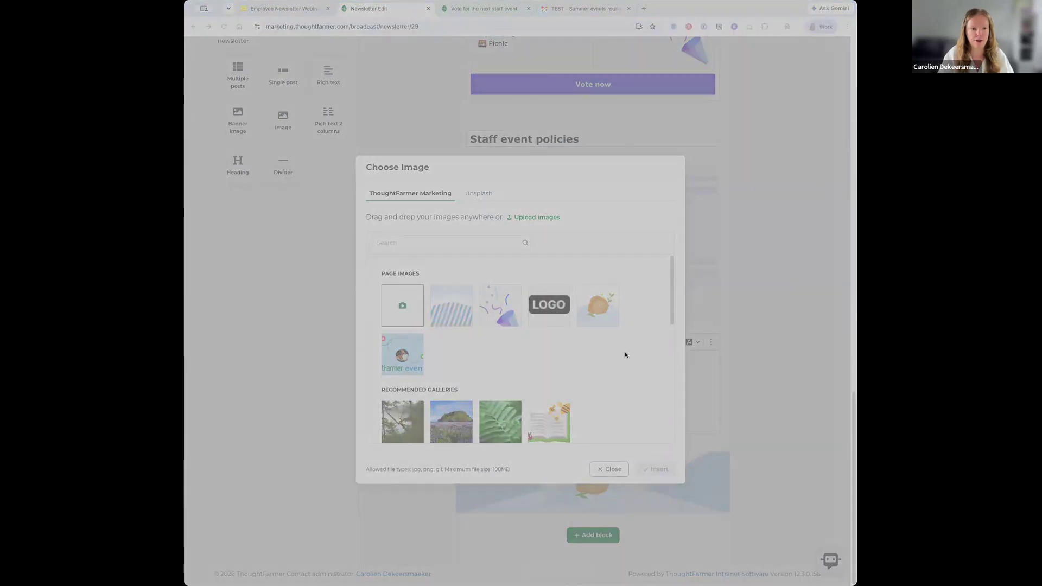
pyautogui.click(773, 370)
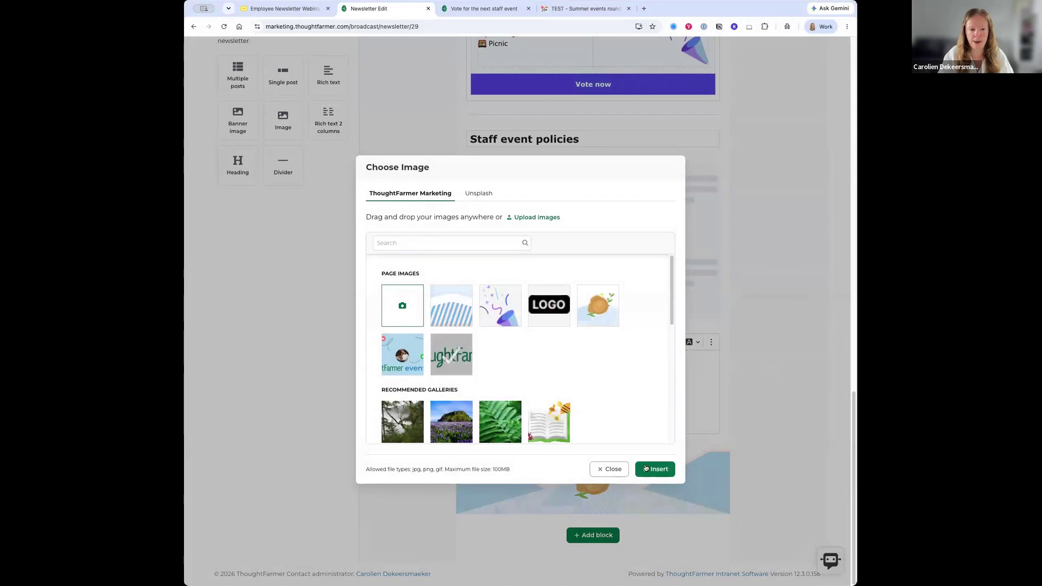
pyautogui.click(651, 470)
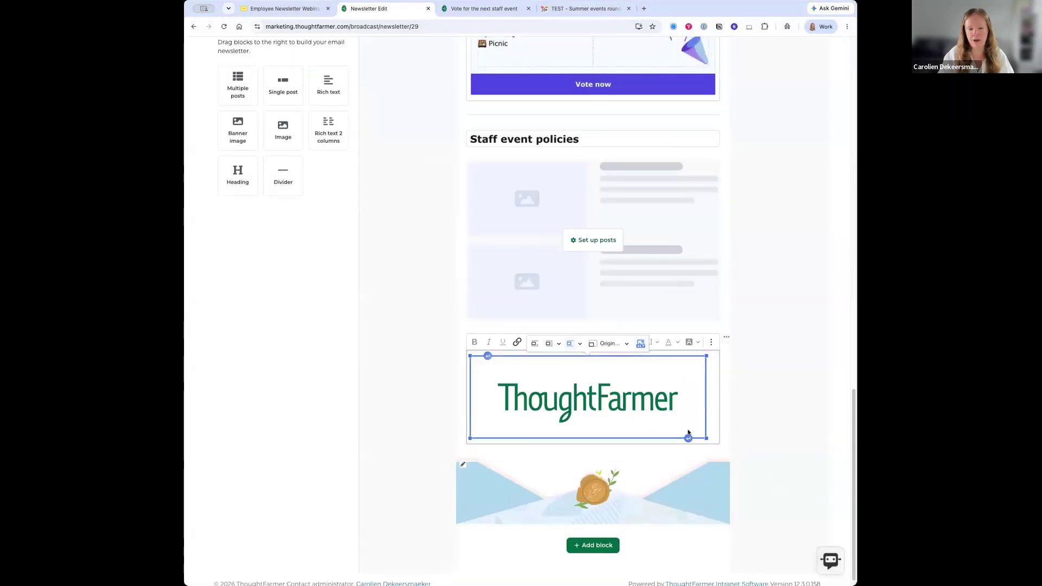
pyautogui.moveTo(706, 437); pyautogui.dragTo(610, 405)
pyautogui.click(529, 417)
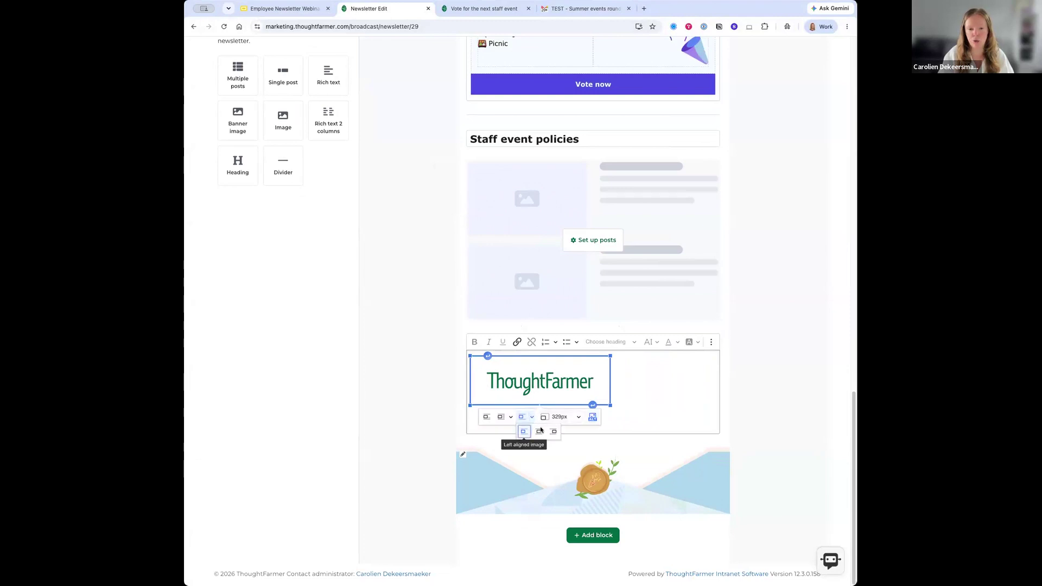
pyautogui.click(536, 431)
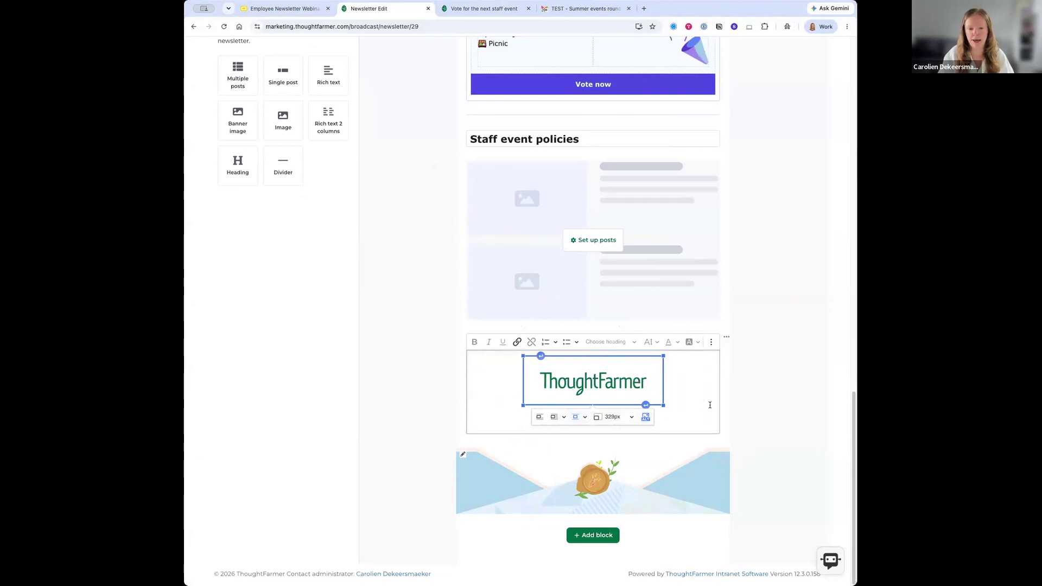
pyautogui.click(733, 427)
pyautogui.click(699, 423)
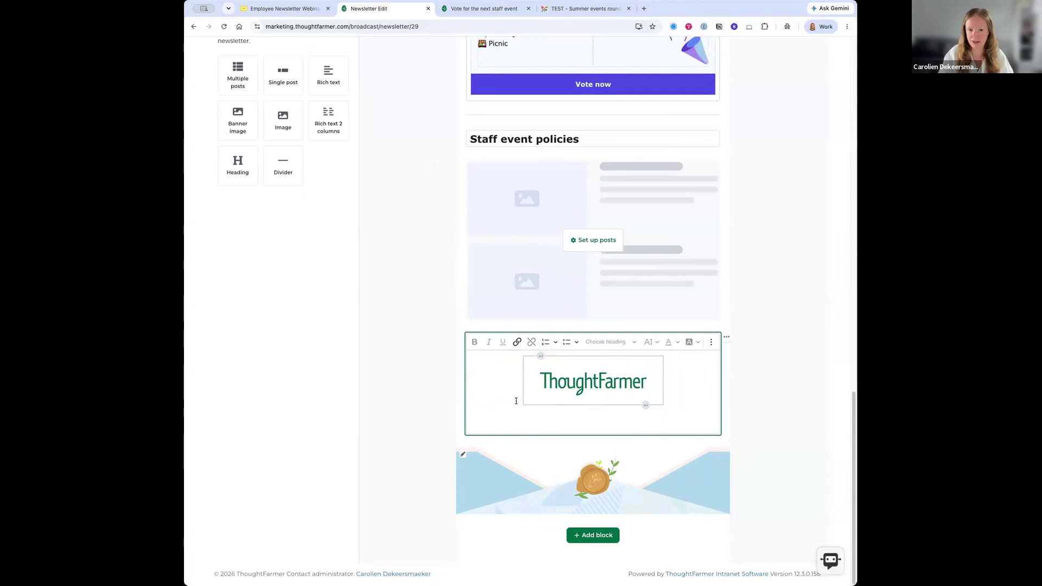
pyautogui.scroll(9, 511, 395)
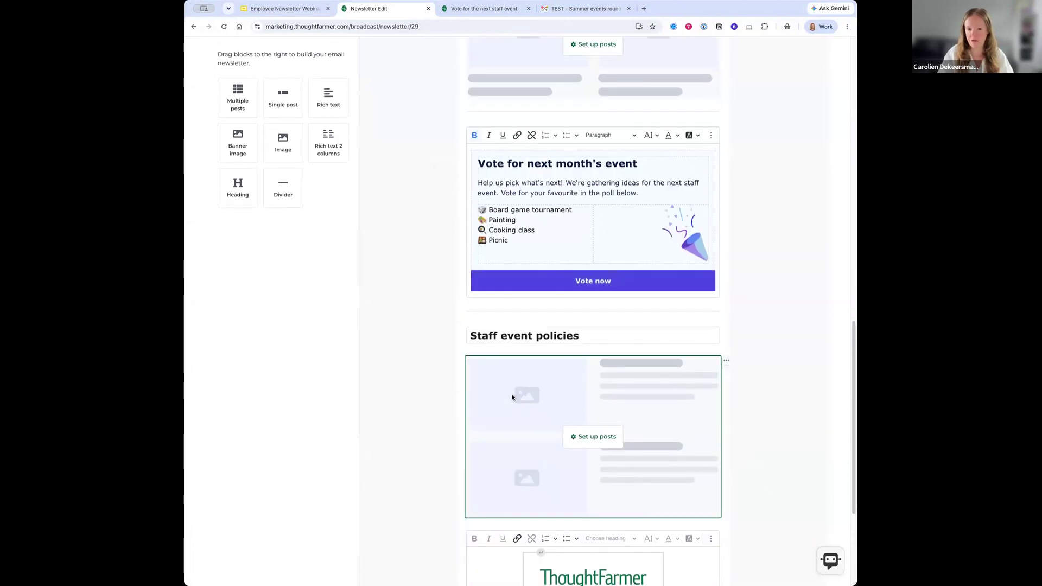
pyautogui.scroll(10, 514, 393)
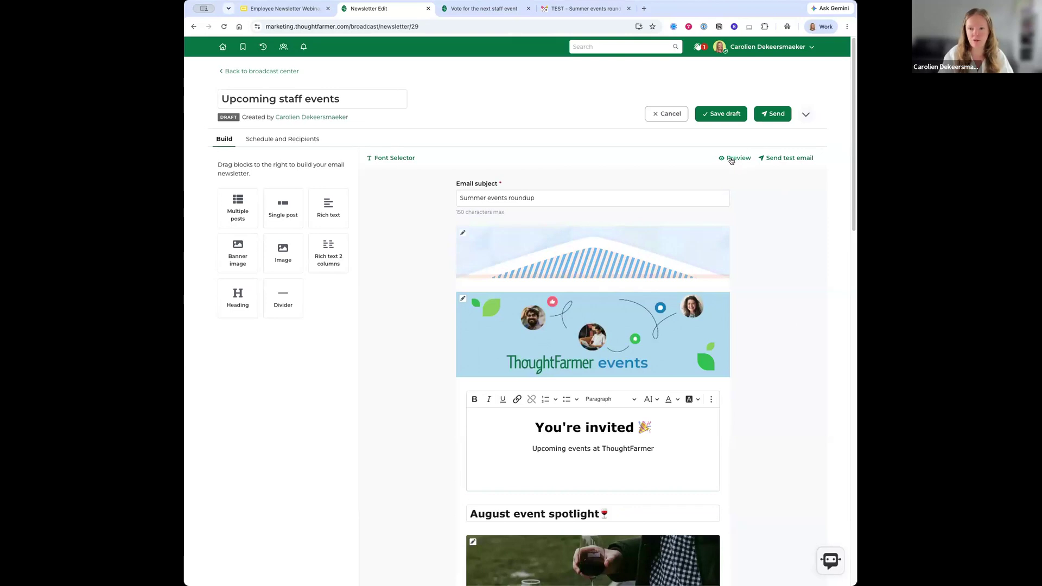
pyautogui.click(734, 159)
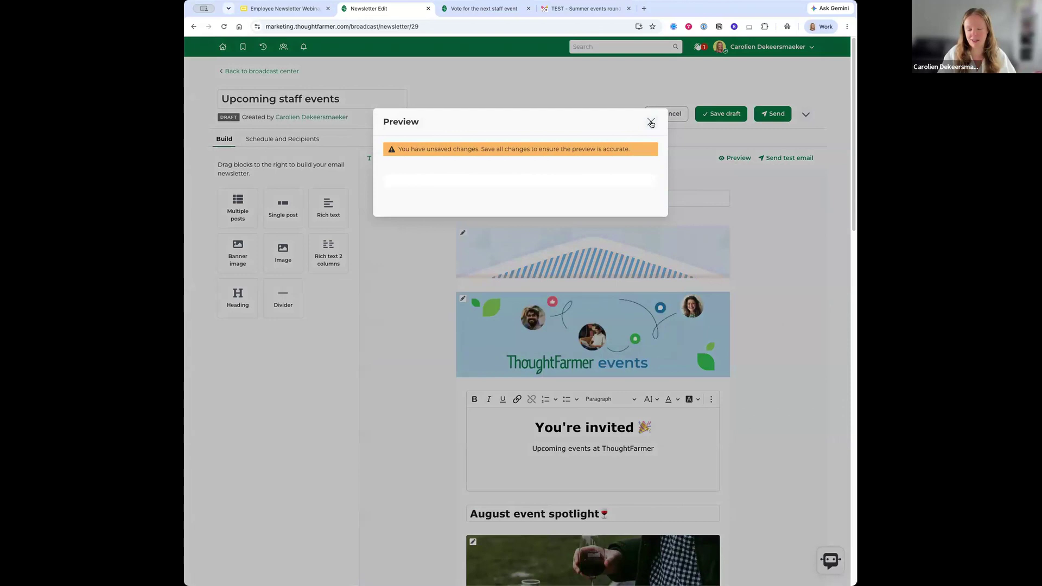
pyautogui.click(651, 123)
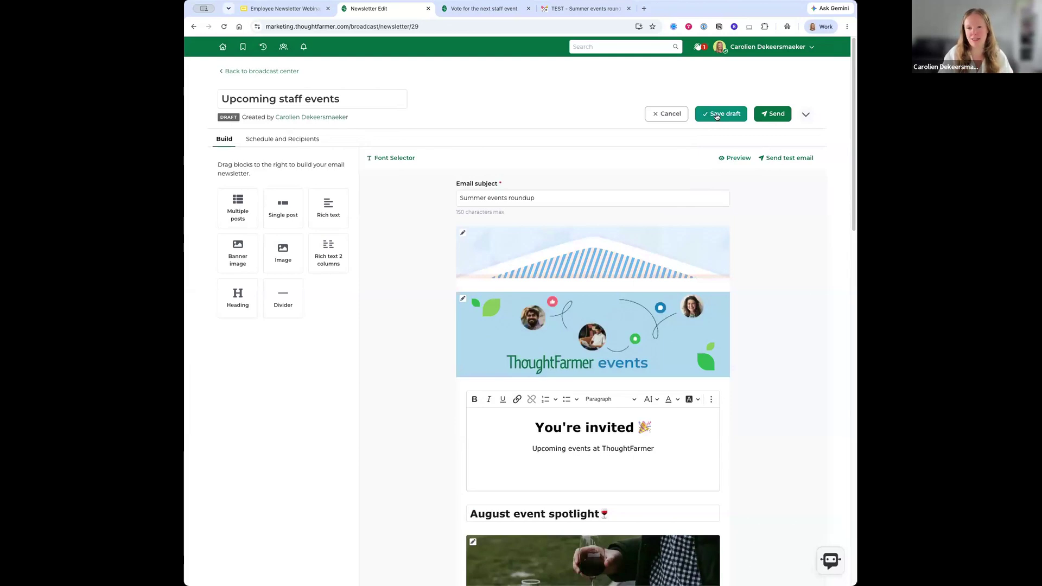
# - Save the Upcoming staff events draft and scroll through its rendered email preview
pyautogui.click(717, 114)
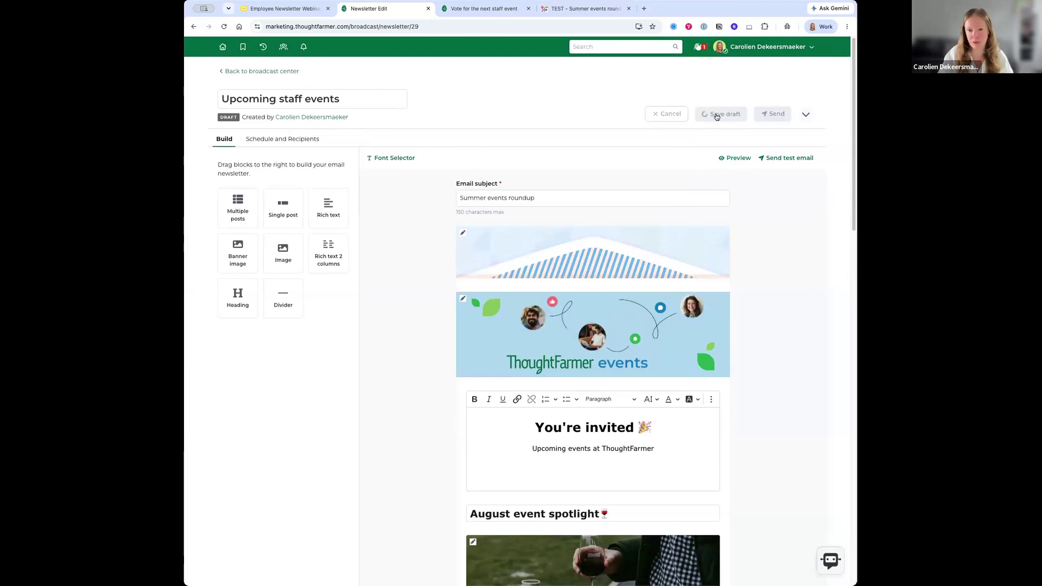
pyautogui.click(737, 158)
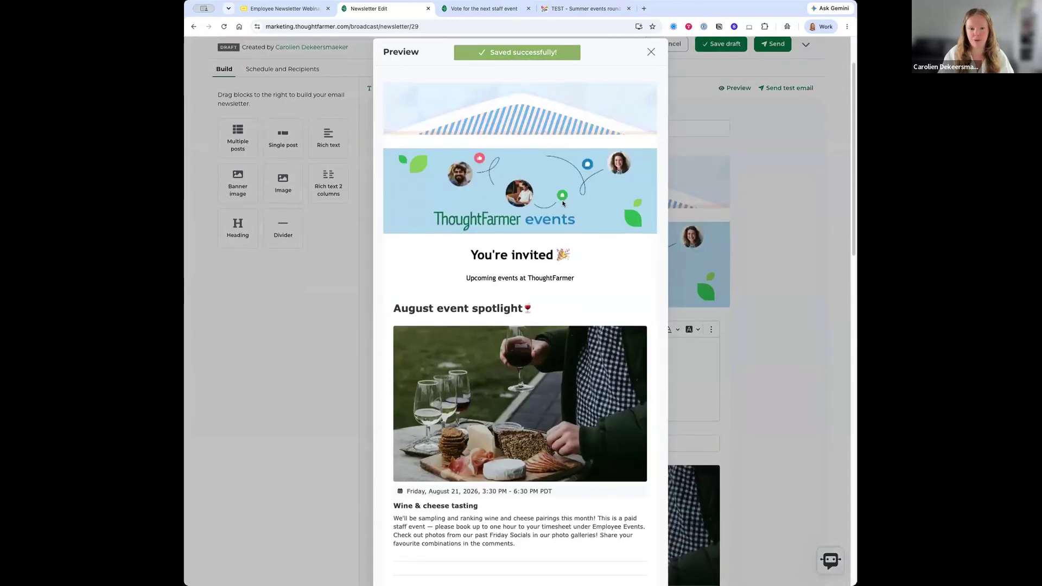
pyautogui.scroll(-3, 562, 202)
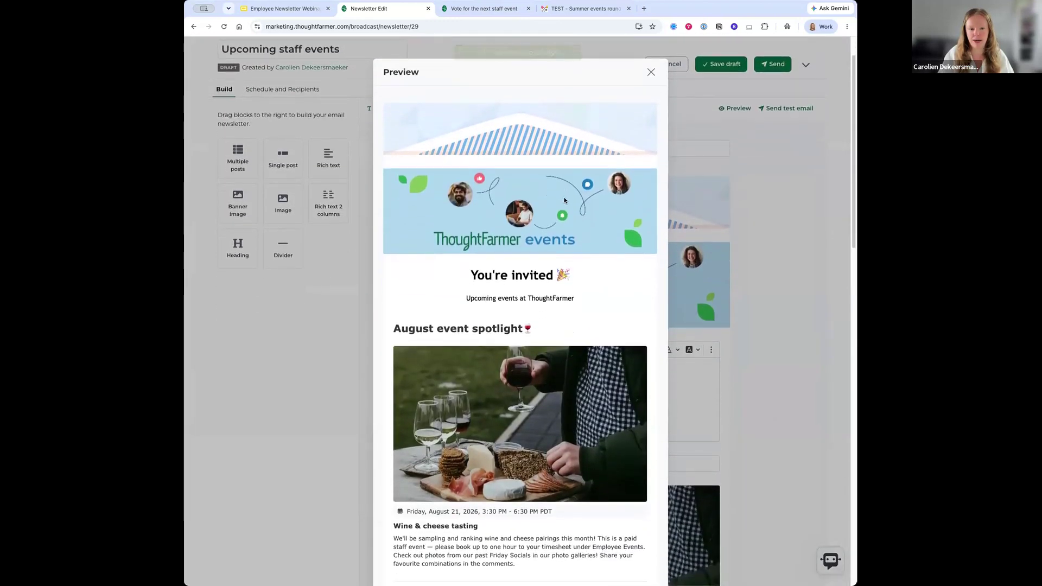
pyautogui.scroll(-10, 565, 200)
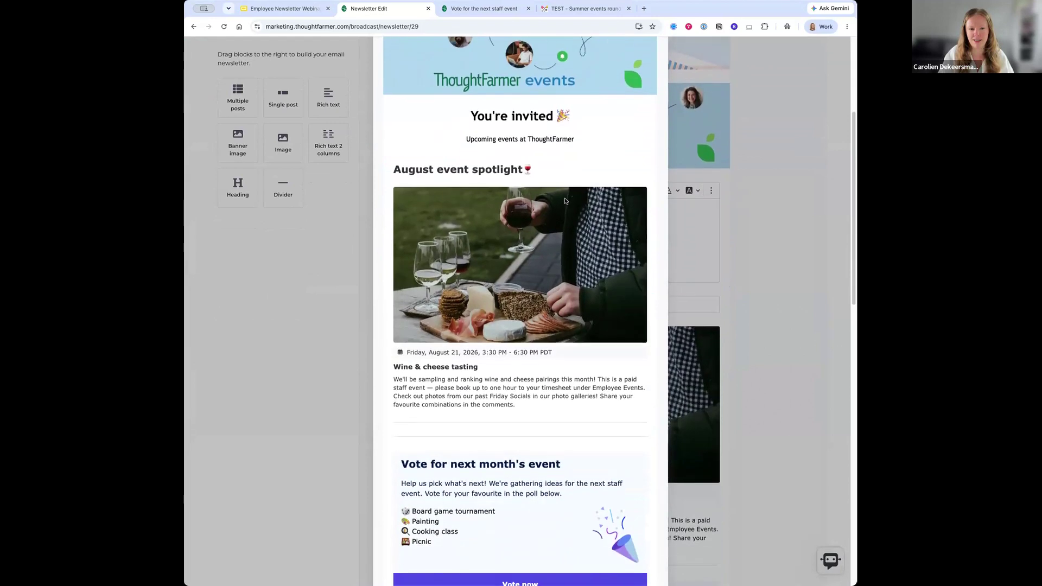
pyautogui.scroll(-4, 565, 202)
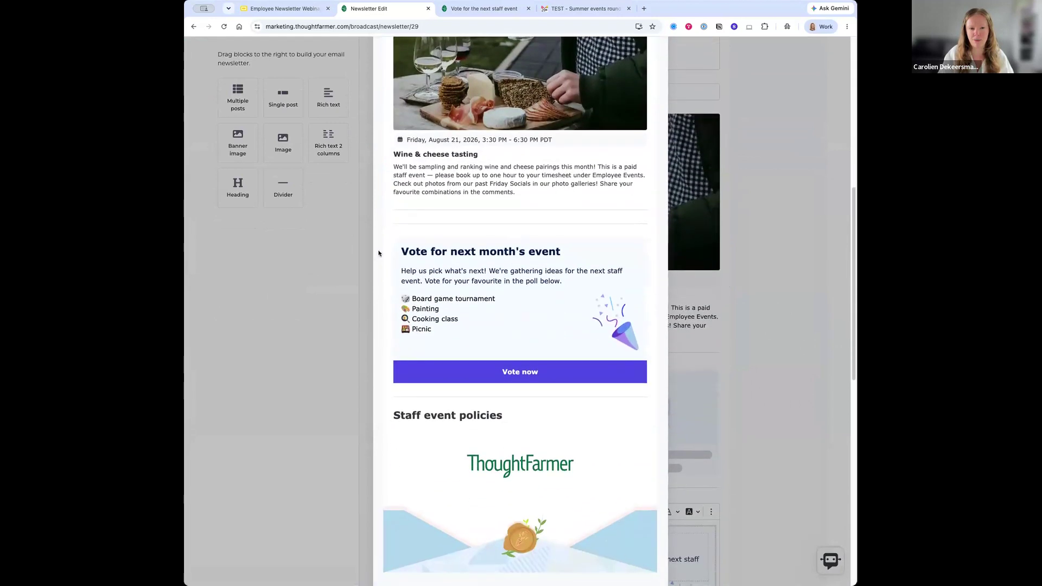
pyautogui.moveTo(399, 250); pyautogui.dragTo(600, 307)
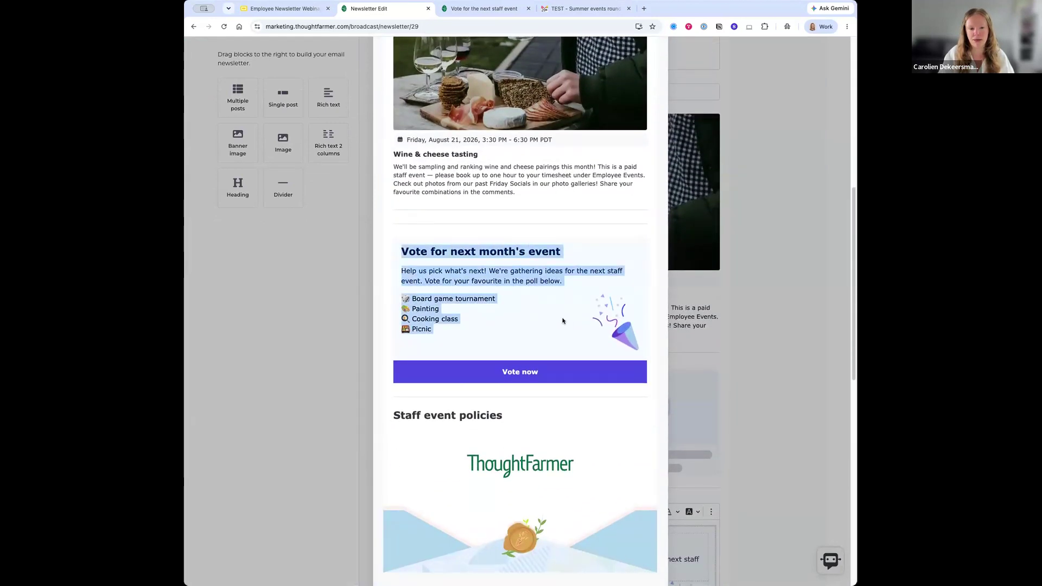
pyautogui.click(455, 345)
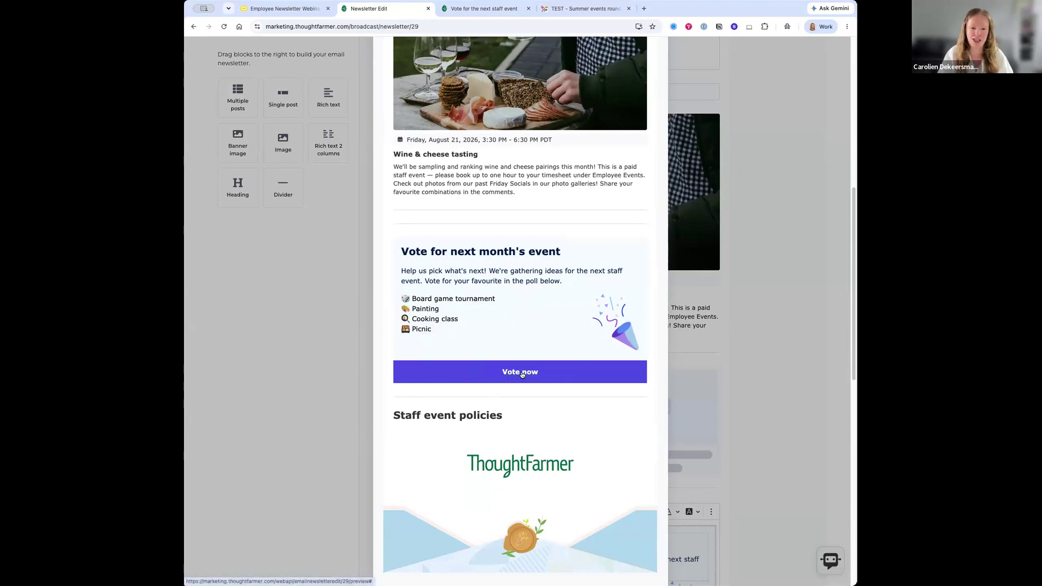
pyautogui.scroll(-3, 511, 342)
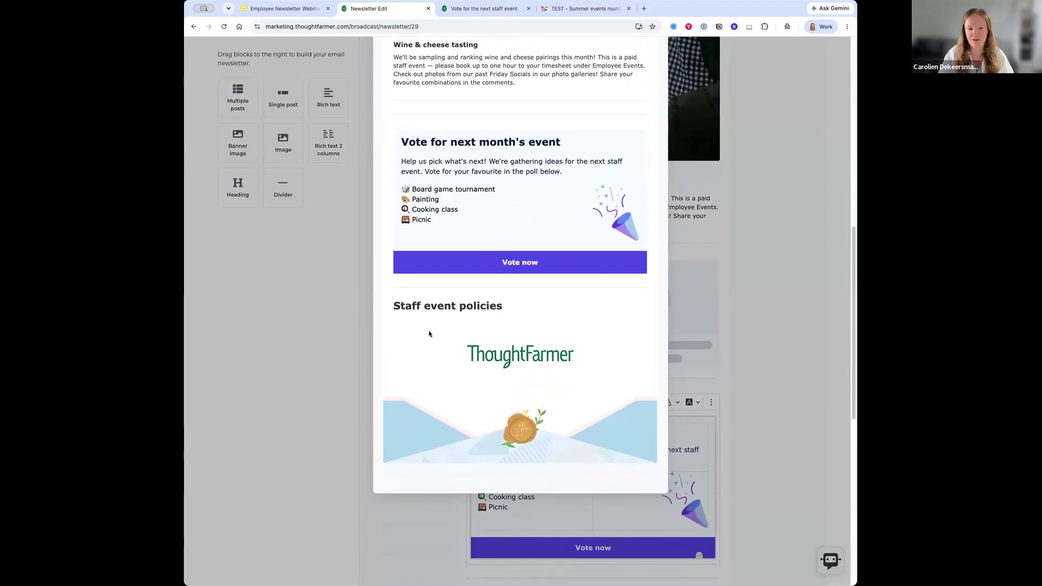
pyautogui.scroll(6, 465, 379)
pyautogui.scroll(10, 466, 380)
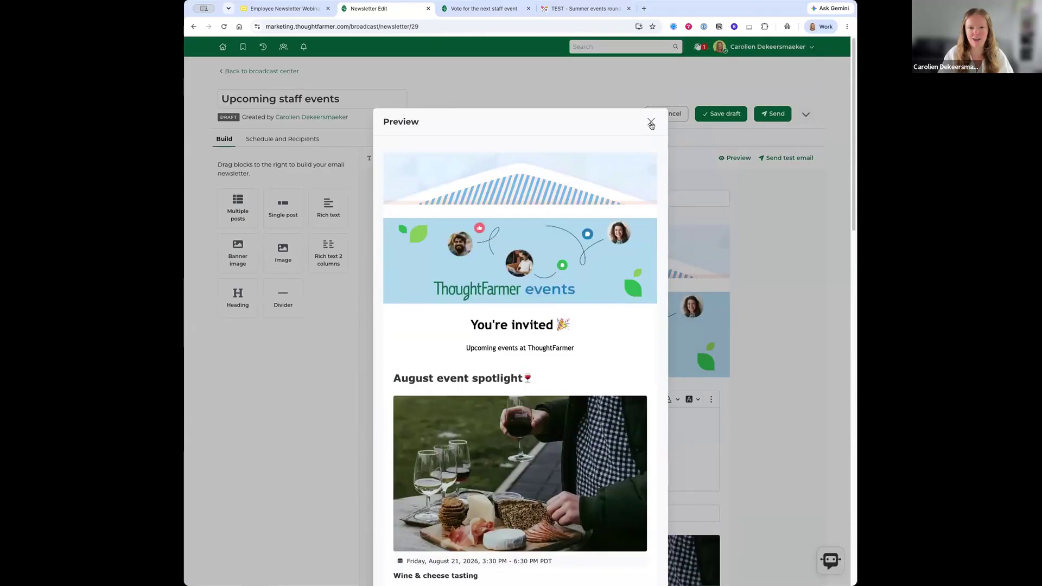
# - Close the preview and send a test email to the existing recipient plus a second added address
pyautogui.click(651, 122)
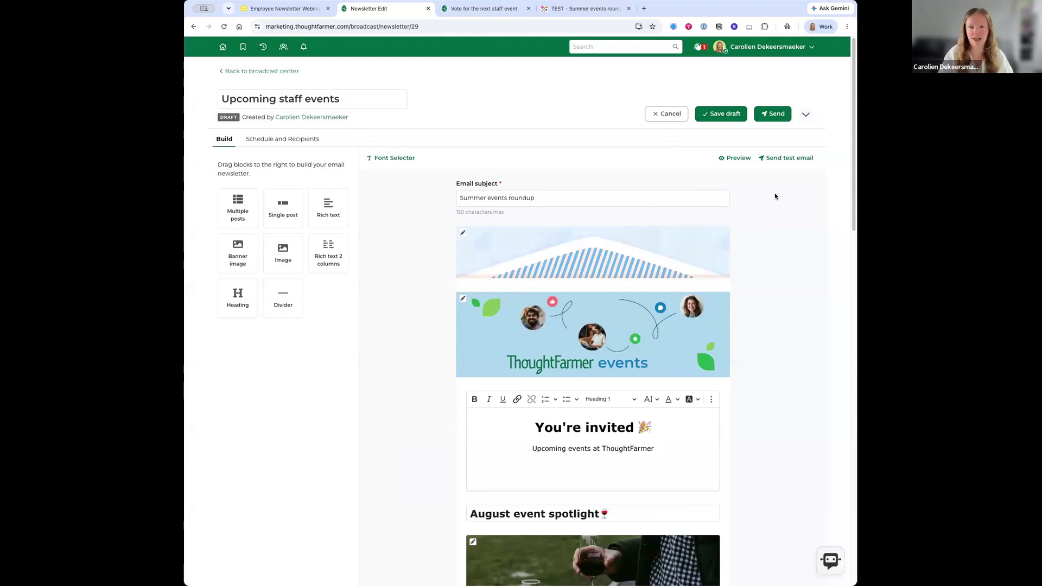
pyautogui.click(777, 159)
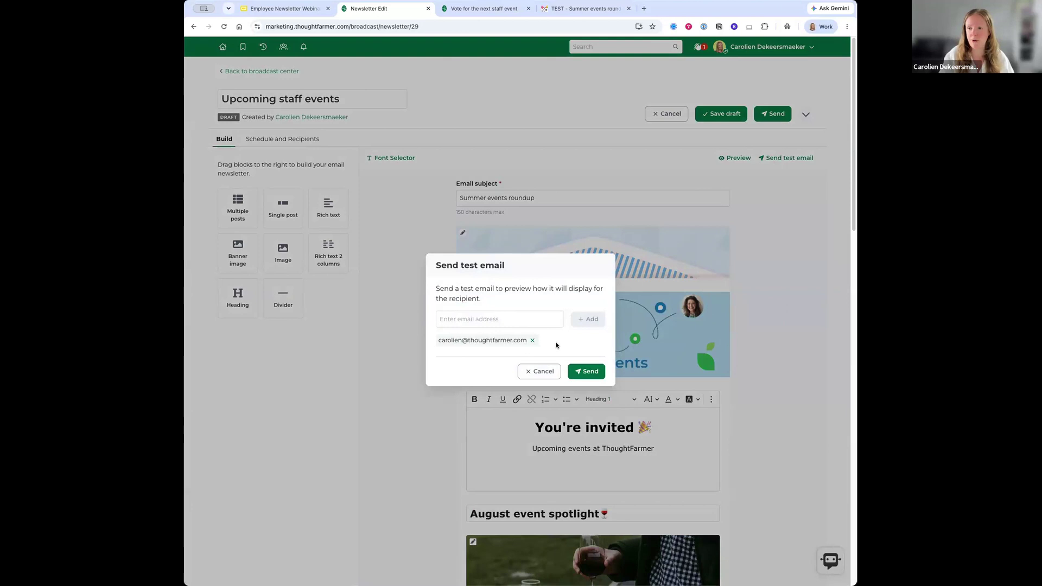
pyautogui.click(521, 321)
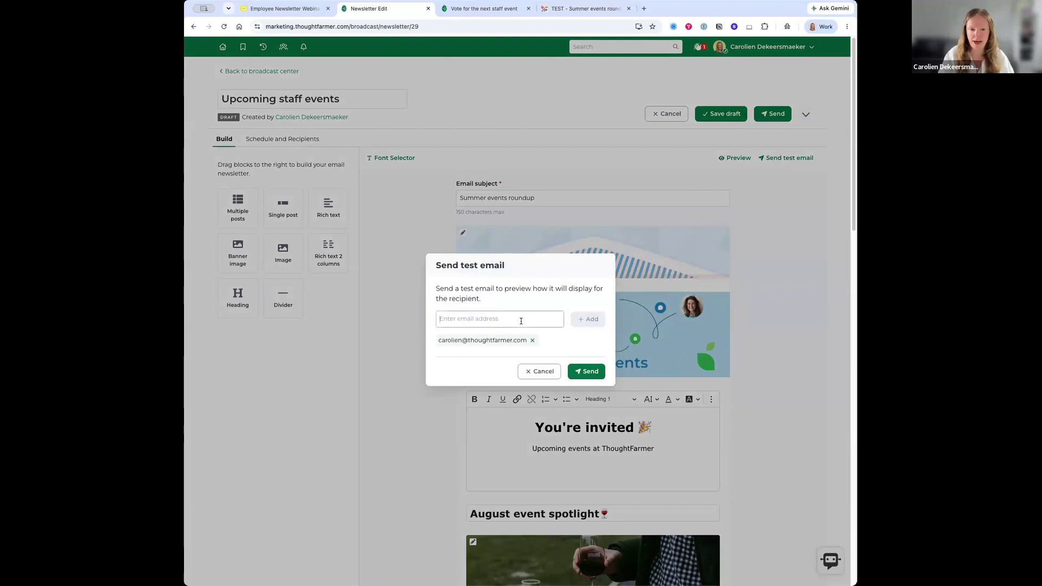
pyautogui.click(508, 315)
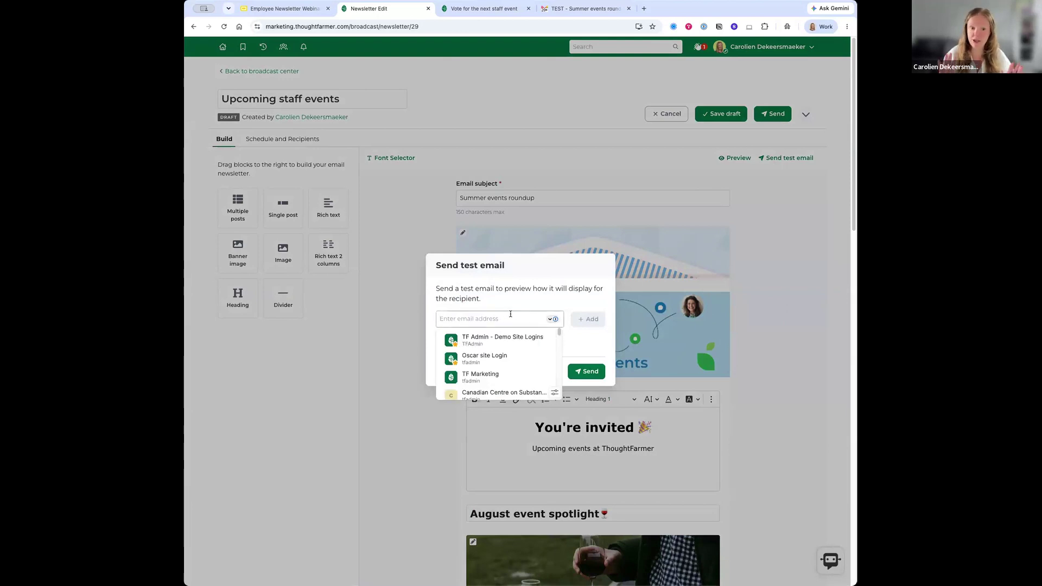
pyautogui.click(514, 301)
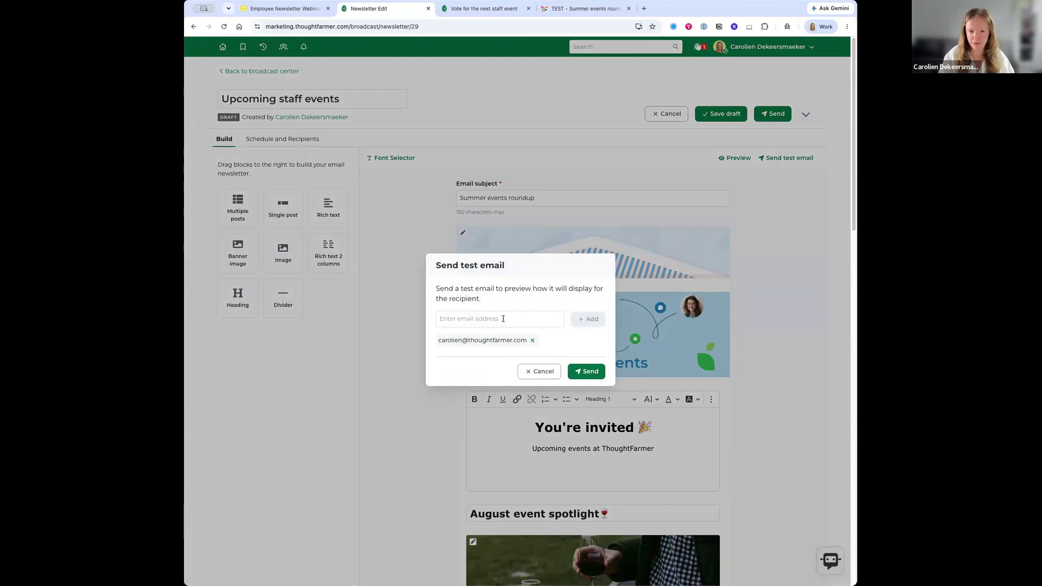
pyautogui.click(480, 318)
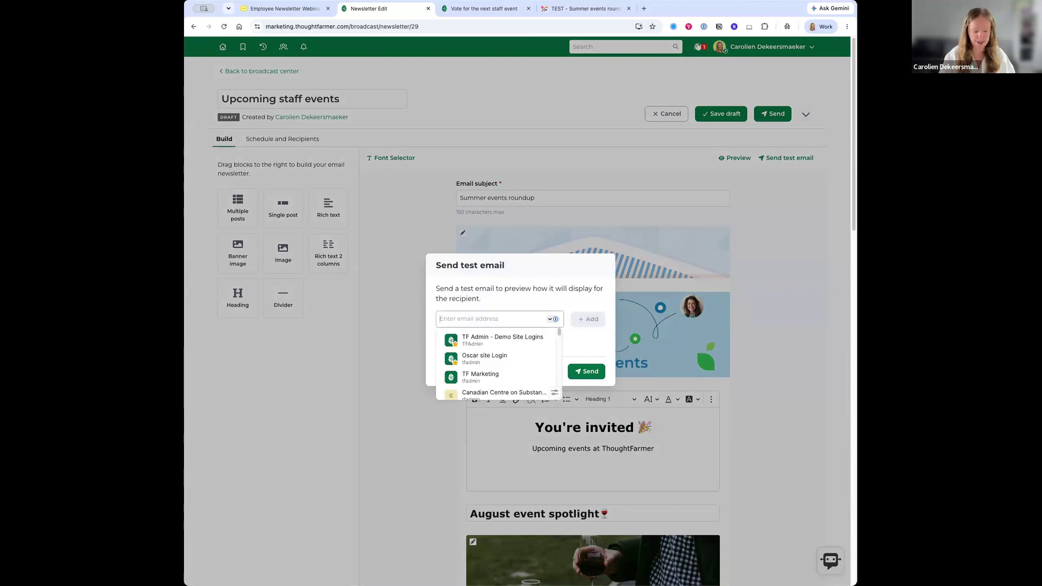
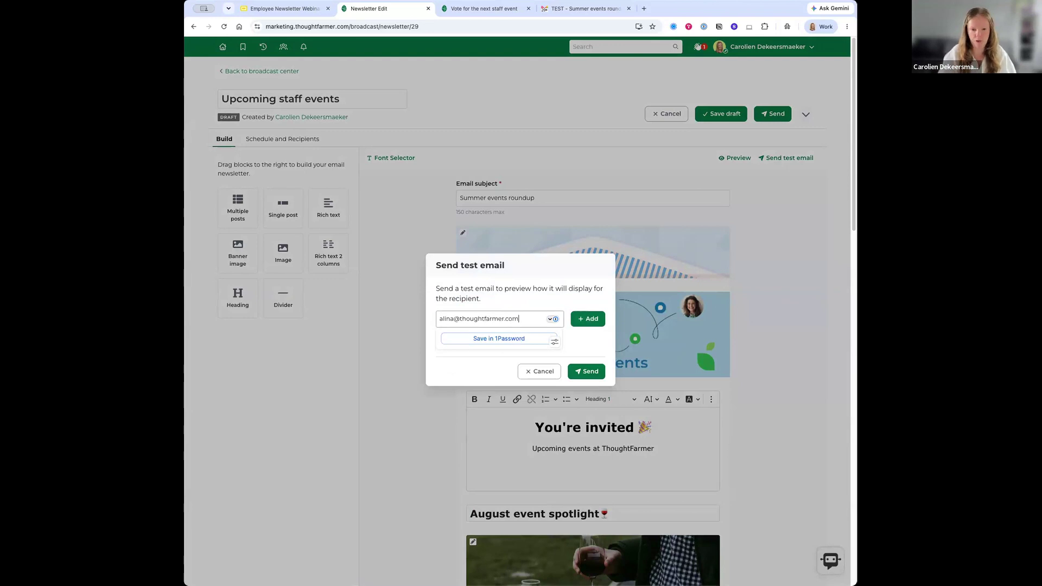
pyautogui.click(584, 318)
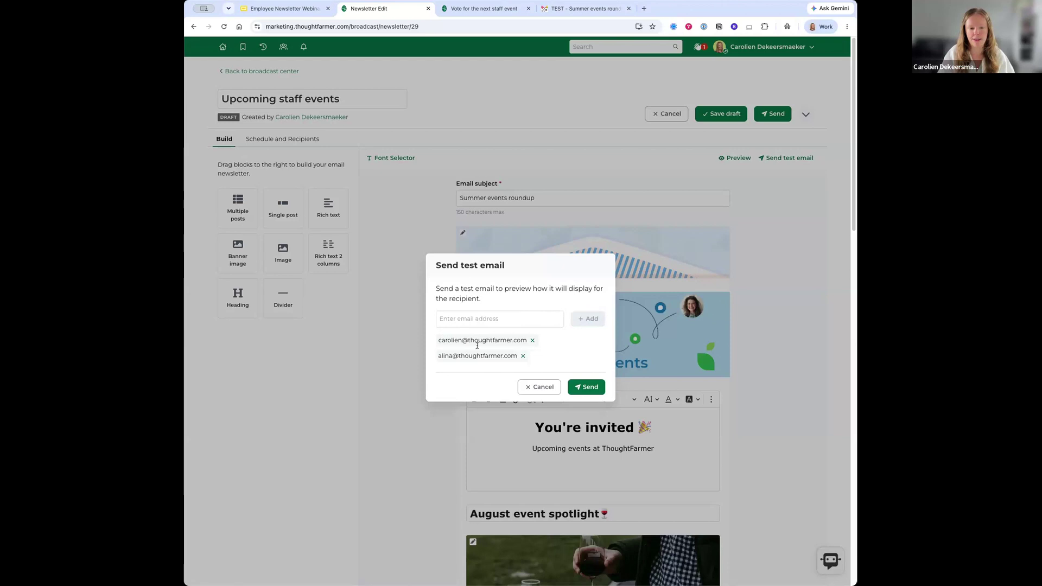
pyautogui.click(585, 388)
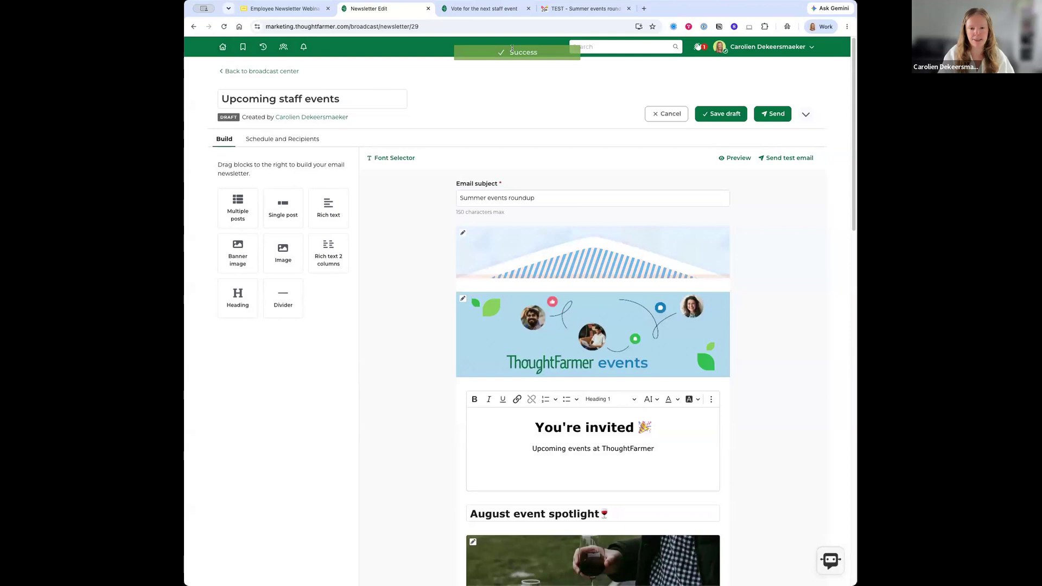
# - Check the Vote for the next staff event poll, then view the received test email in Gmail
pyautogui.click(460, 10)
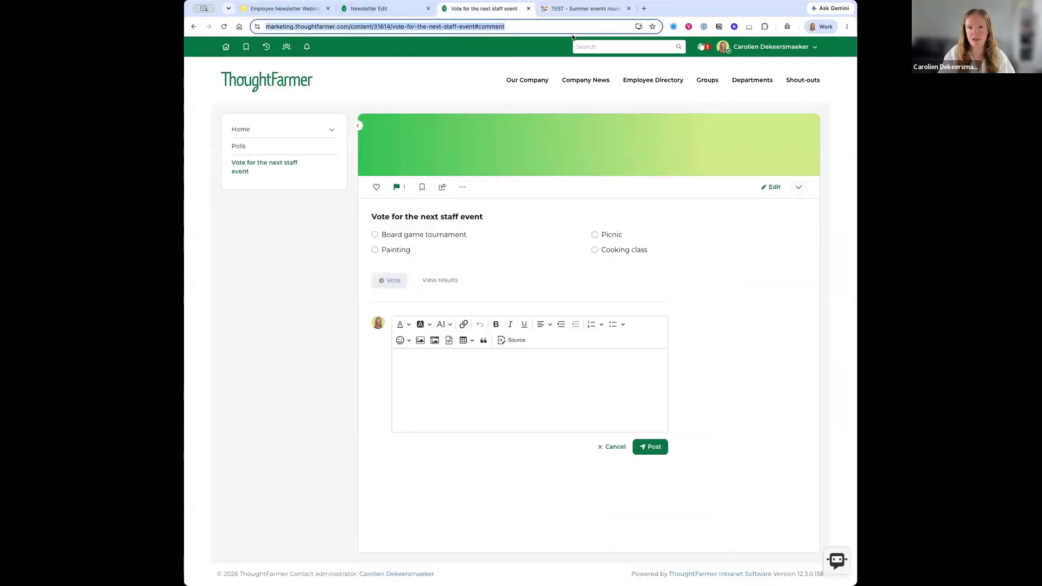
pyautogui.click(580, 10)
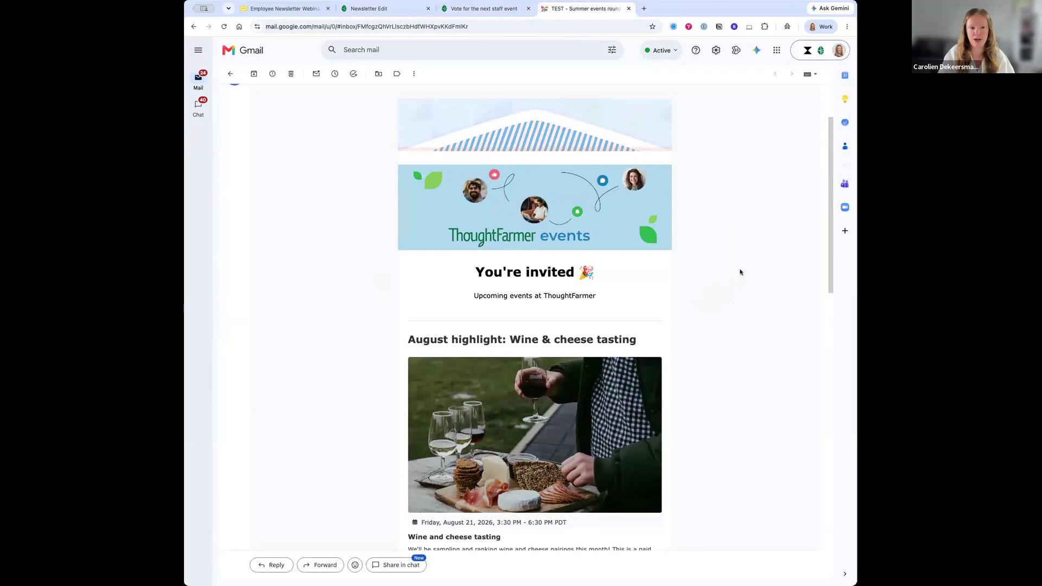
# - Review the test email's subject line and July events section in Gmail
pyautogui.scroll(2, 640, 311)
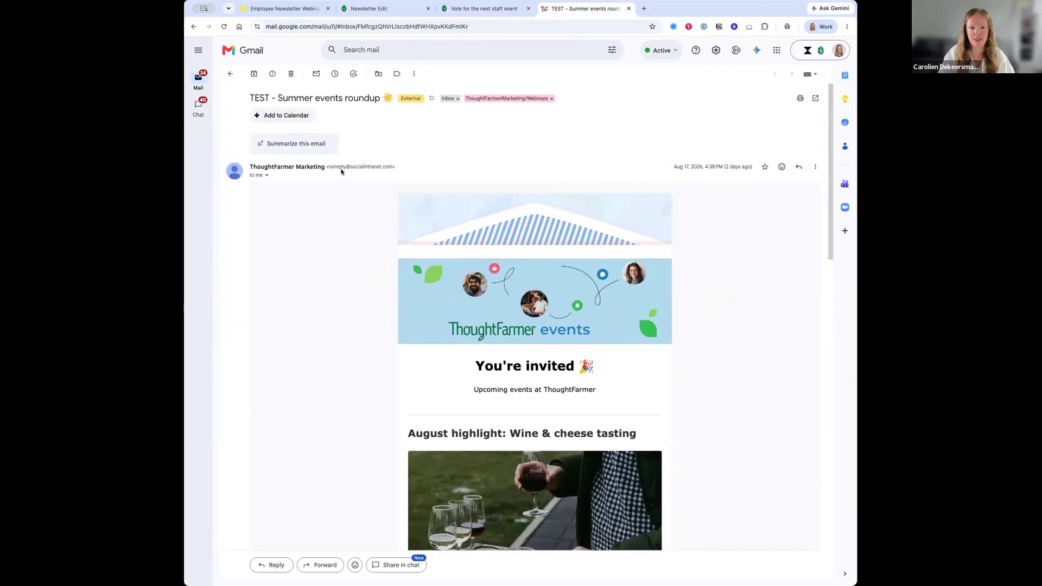
pyautogui.moveTo(249, 98); pyautogui.dragTo(349, 98)
pyautogui.click(708, 292)
pyautogui.scroll(-3, 700, 292)
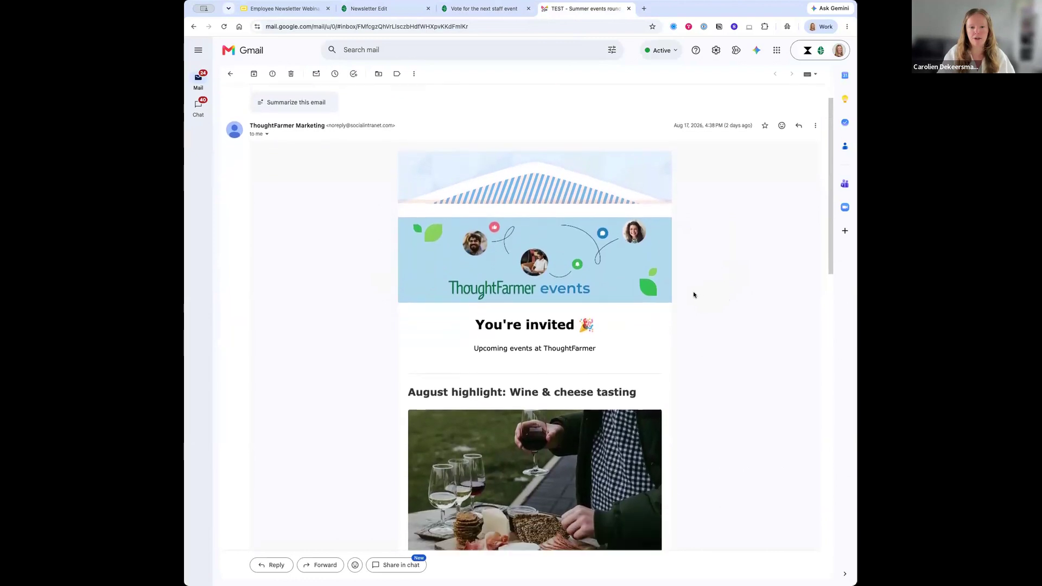
pyautogui.scroll(-3, 694, 294)
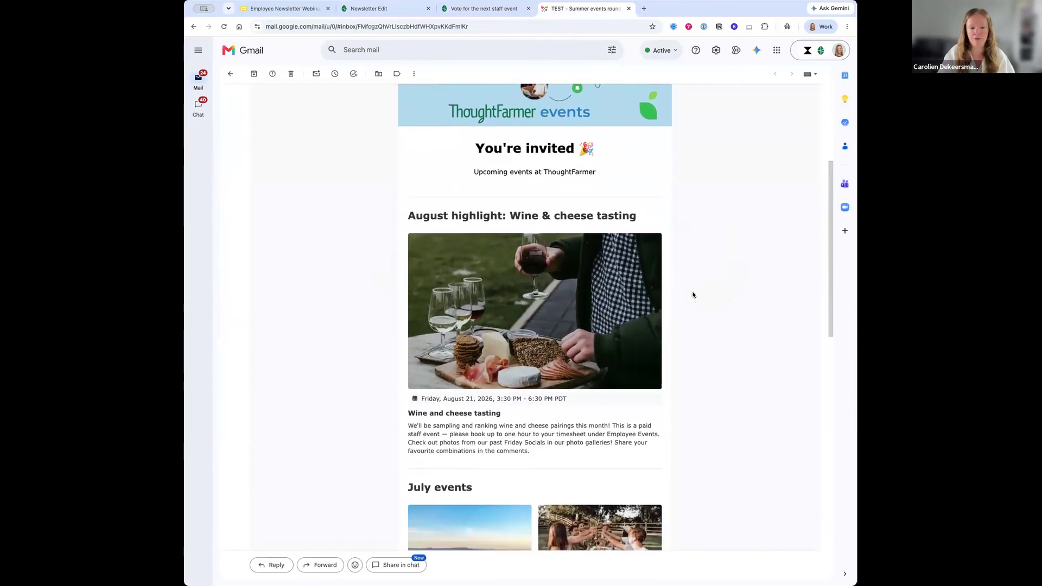
pyautogui.scroll(-4, 495, 199)
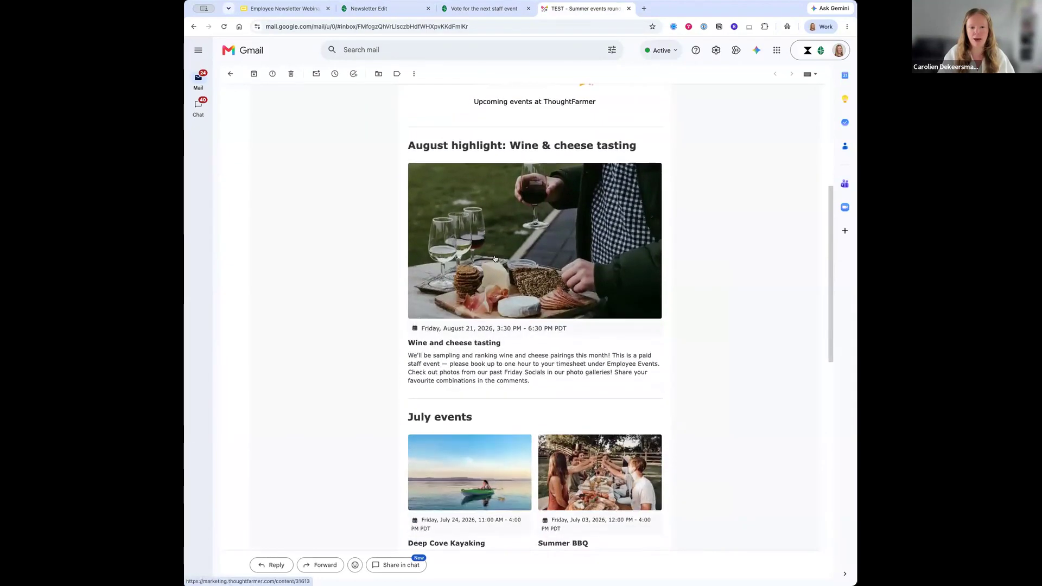
pyautogui.scroll(-2, 496, 258)
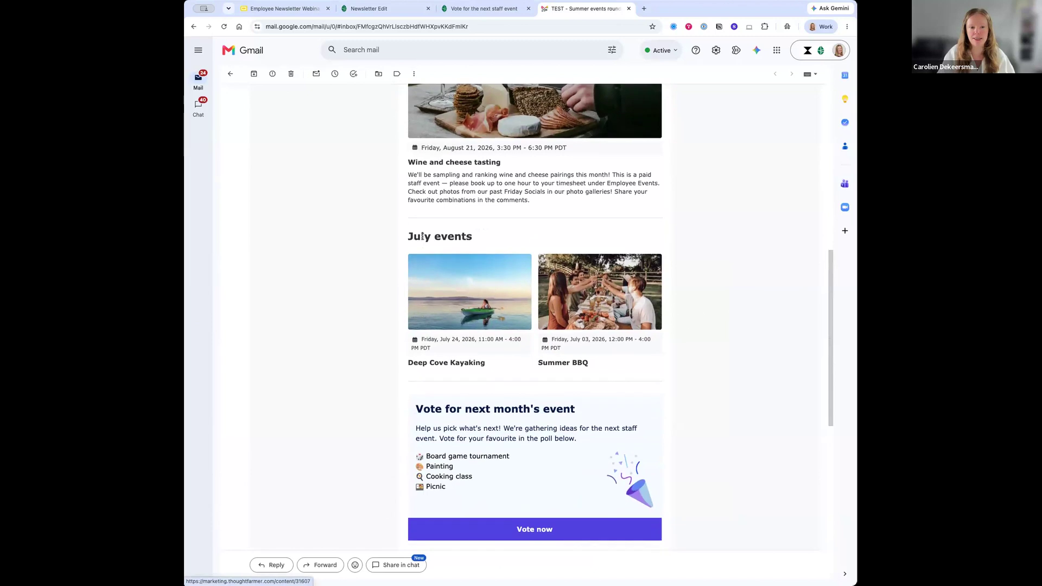
pyautogui.moveTo(408, 236); pyautogui.dragTo(473, 237)
pyautogui.click(492, 365)
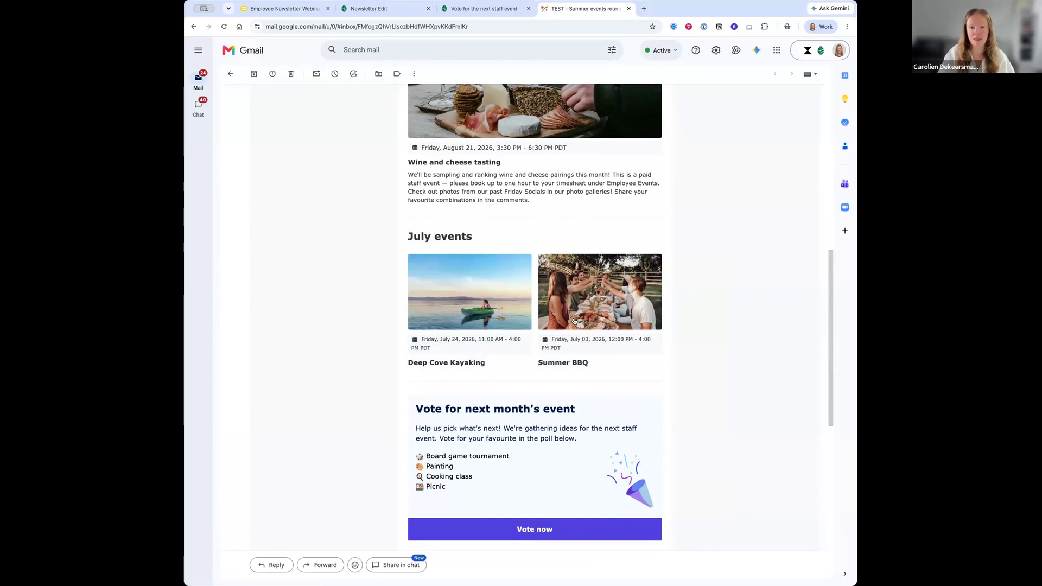
# - Scroll through the rest of the test email, then return to the 'Upcoming staff events' editor
pyautogui.scroll(-5, 575, 320)
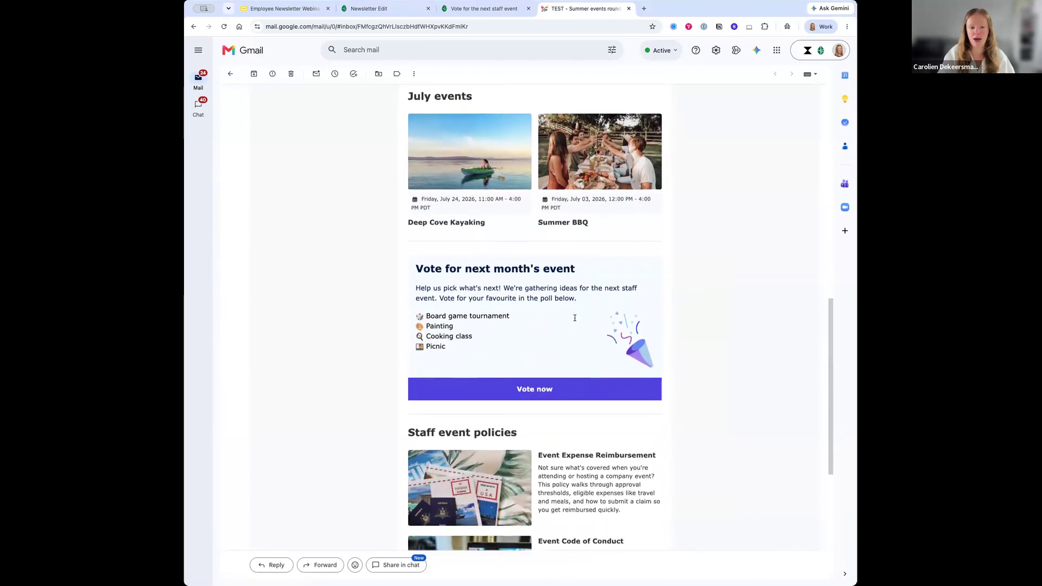
pyautogui.scroll(-2, 576, 321)
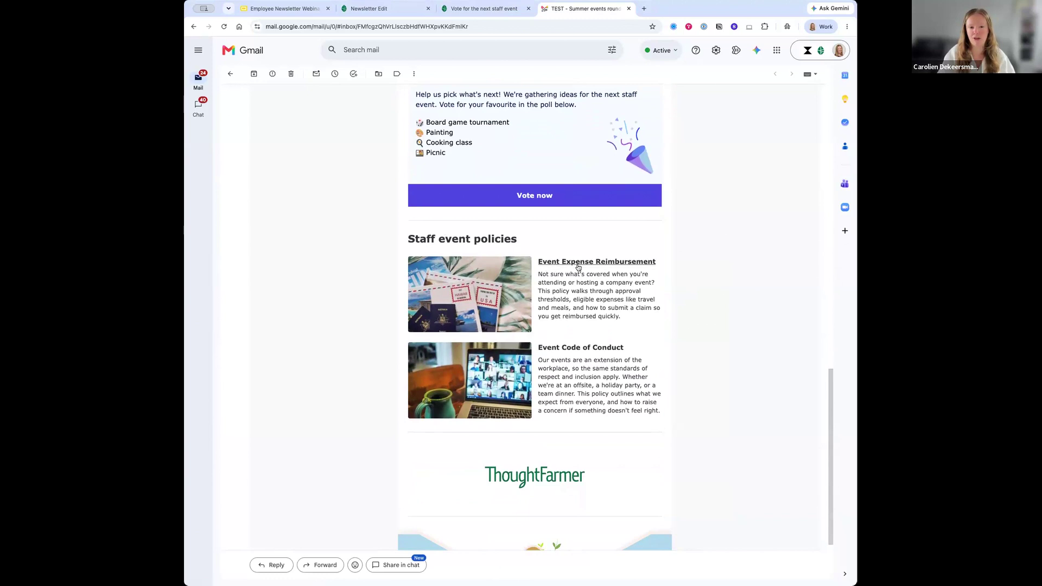
pyautogui.scroll(-2, 593, 326)
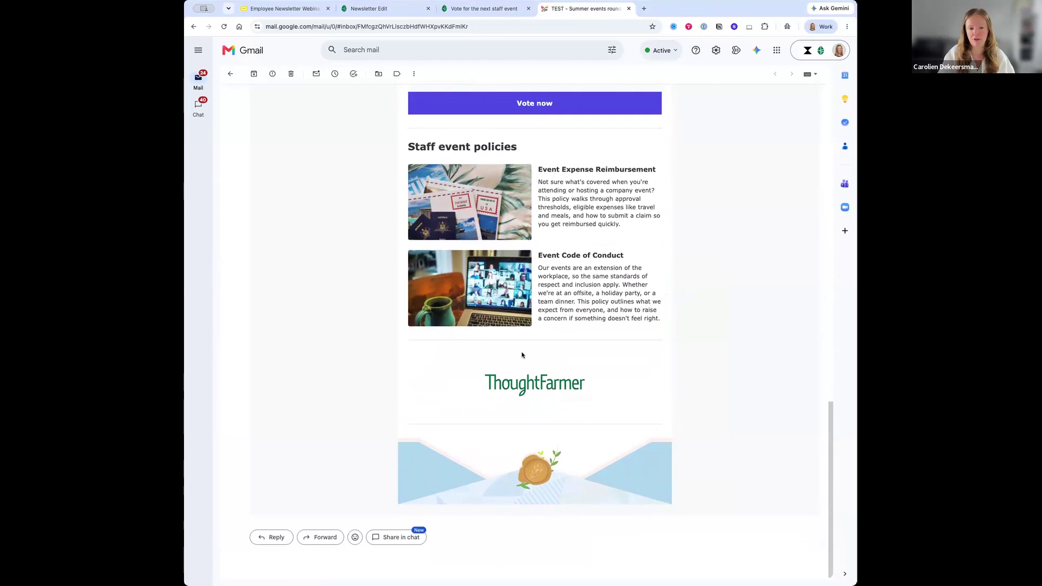
pyautogui.scroll(15, 523, 352)
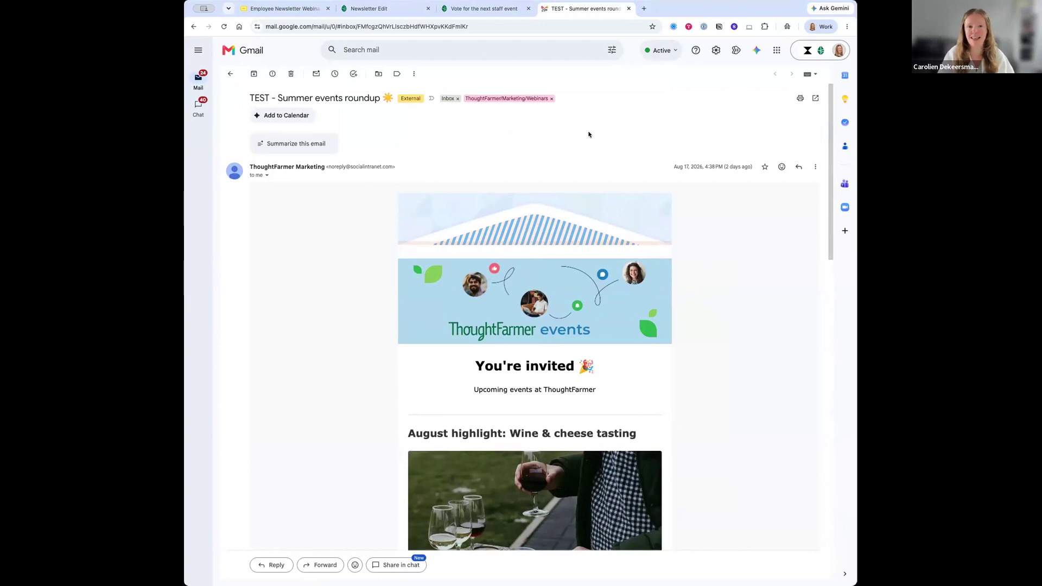
pyautogui.click(399, 10)
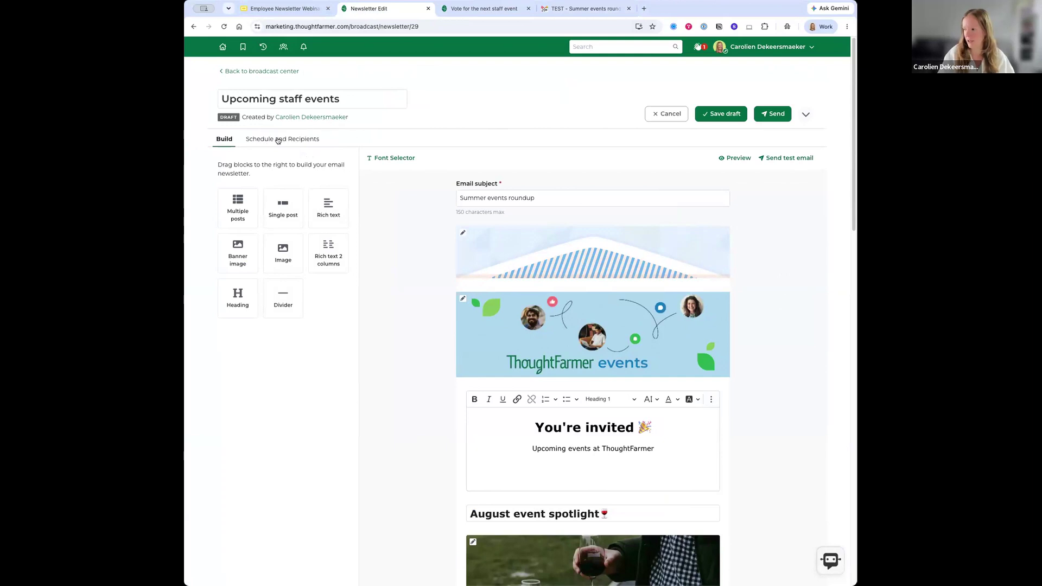
# - Show the Schedule and Recipients settings and check the send-date calendar, leaving sending Immediately
pyautogui.click(276, 141)
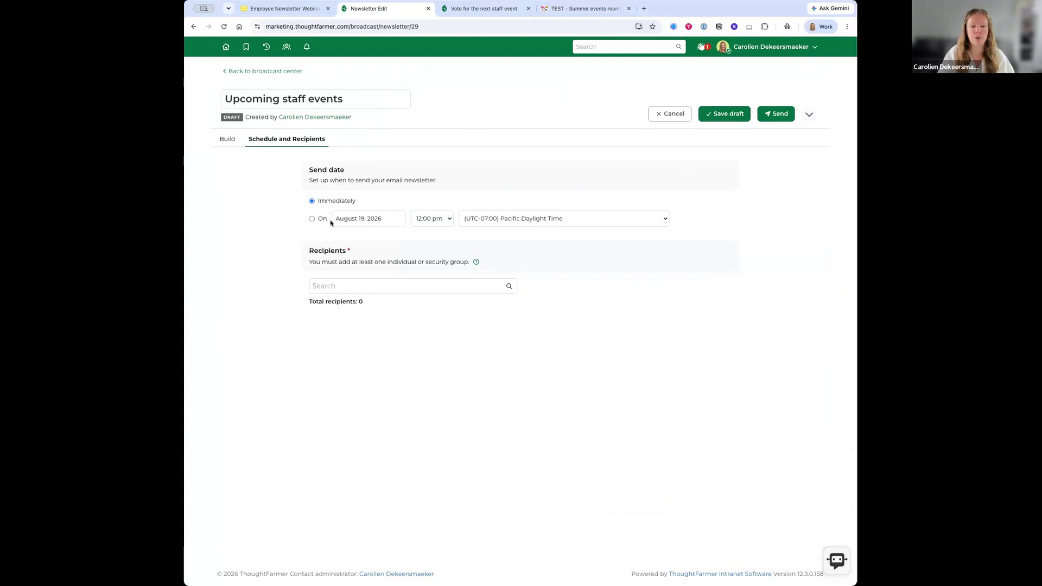
pyautogui.moveTo(345, 218); pyautogui.dragTo(385, 217)
pyautogui.click(290, 205)
# - Add All Registered Users as recipients, then remove them again, leaving 0 recipients
pyautogui.click(388, 292)
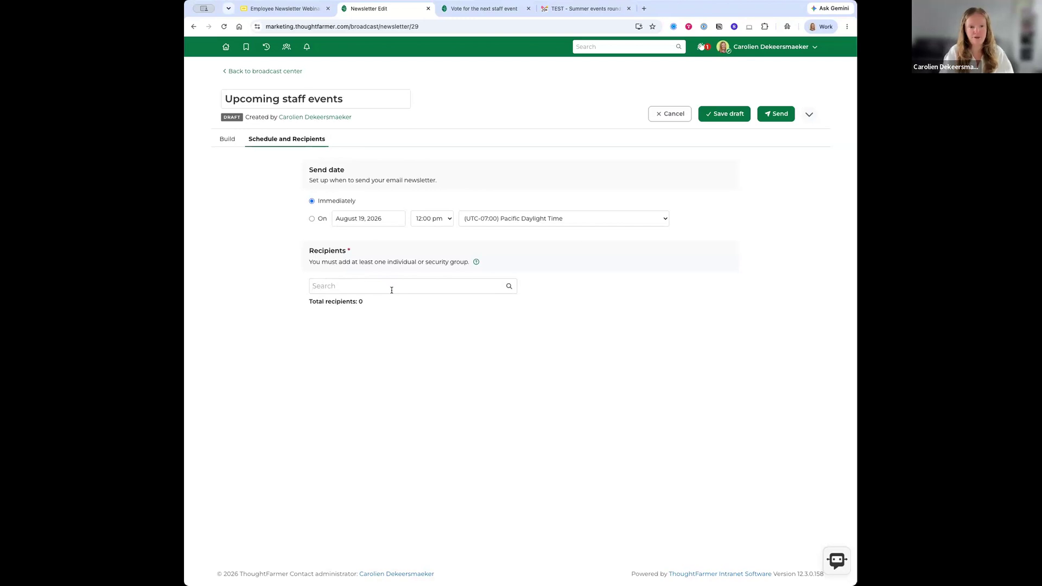
pyautogui.write('all registered')
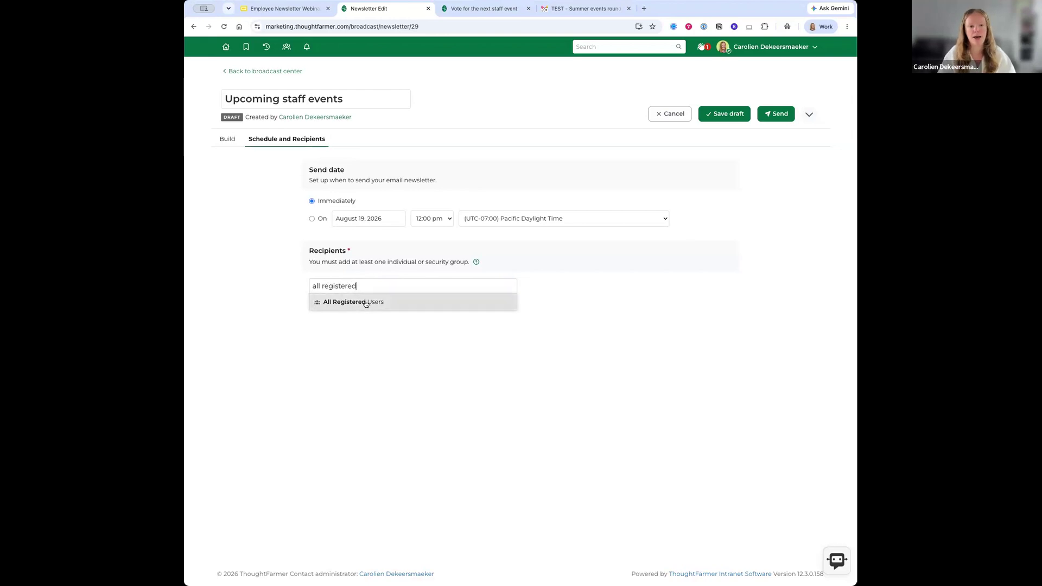
pyautogui.click(365, 302)
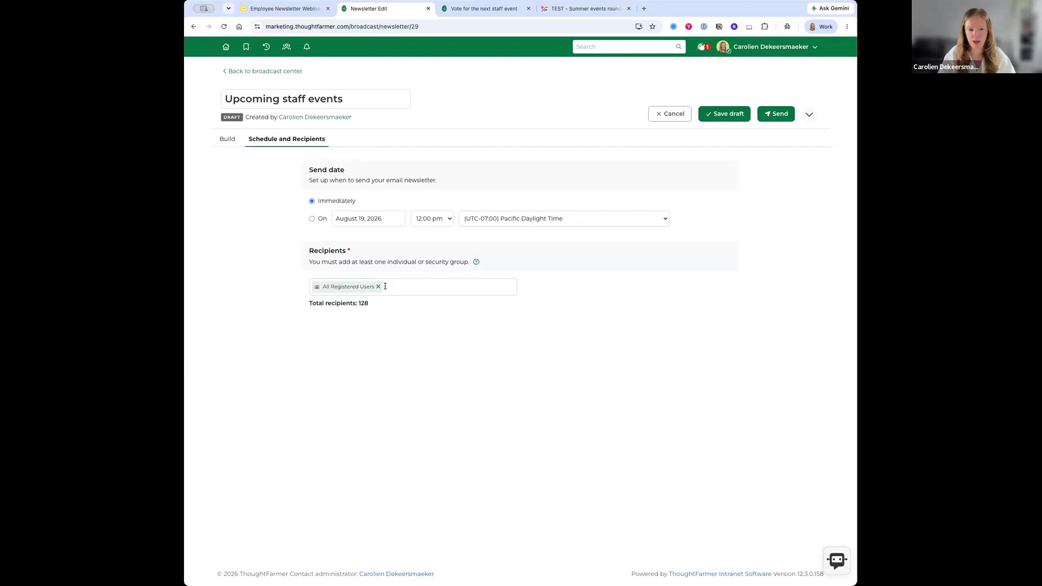
pyautogui.click(379, 287)
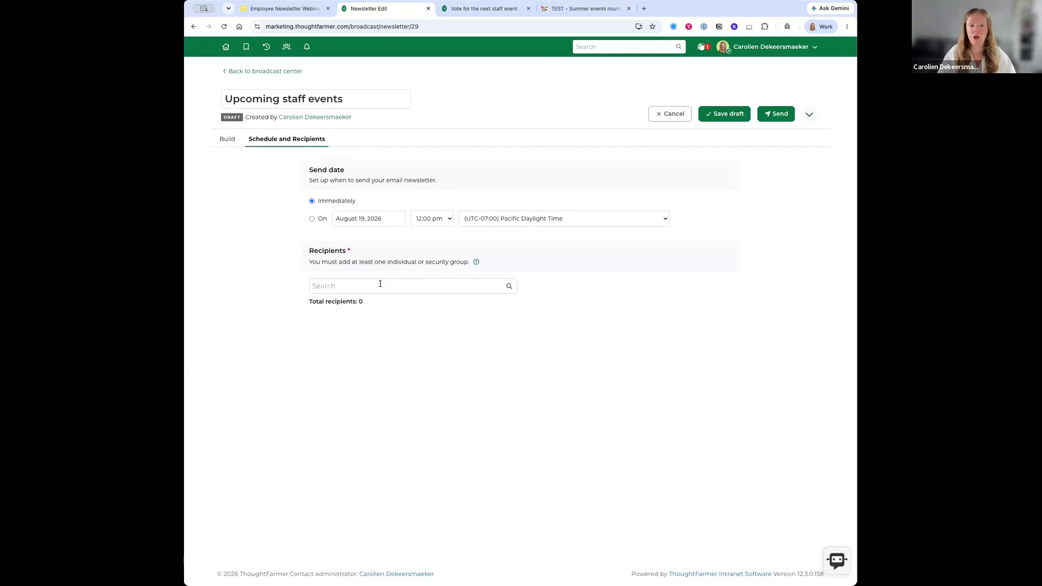
pyautogui.click(381, 284)
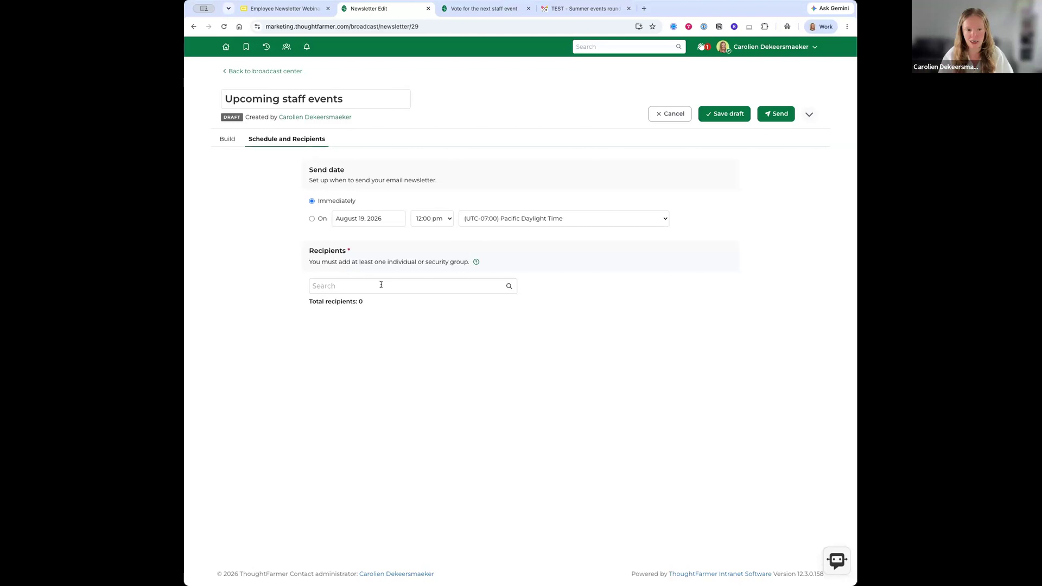
# - Add the Marketing and Human Resources groups plus one individual employee as recipients, totalling 10
pyautogui.write('marketing')
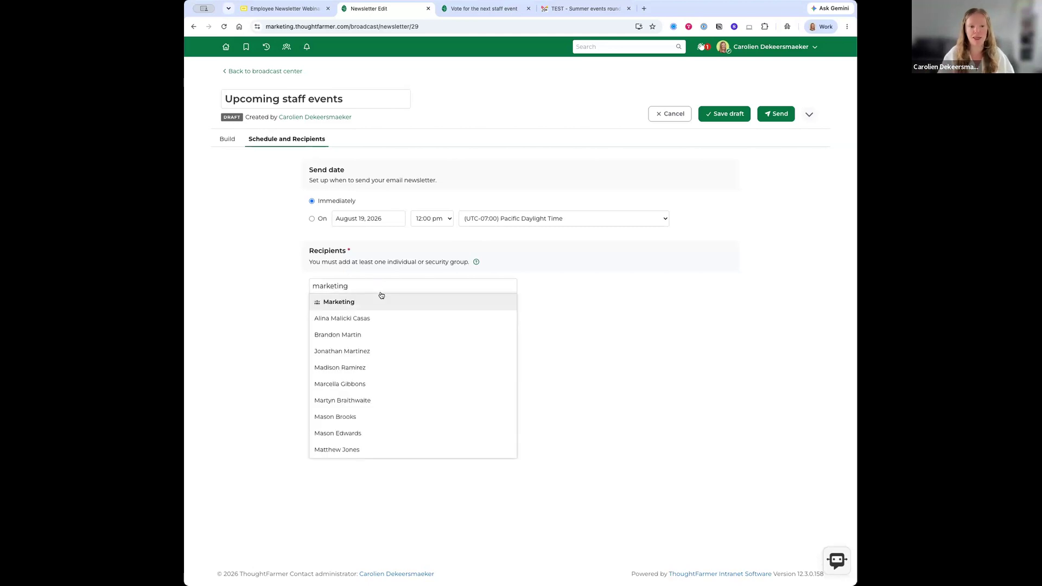
pyautogui.click(350, 302)
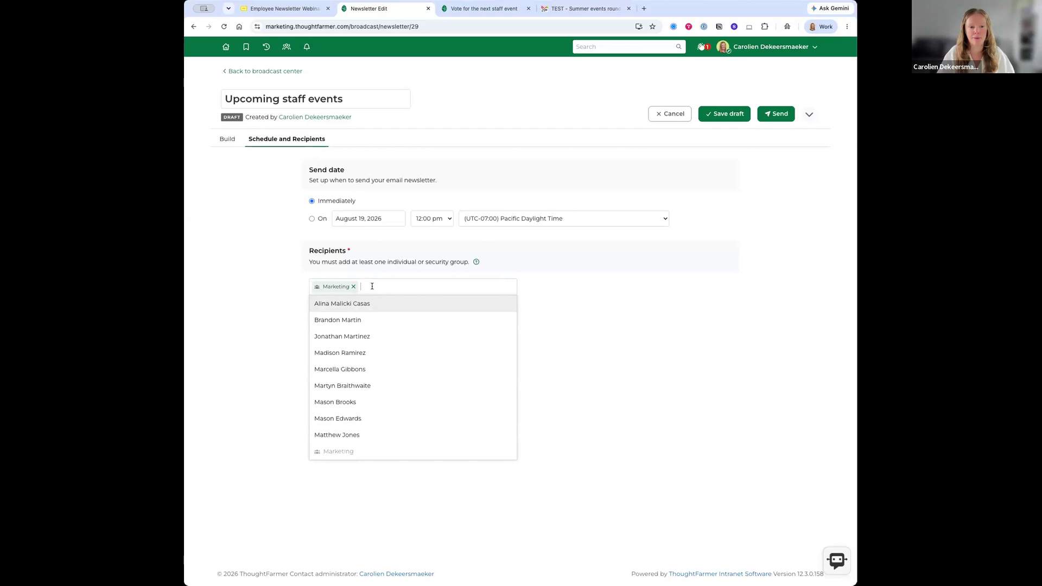
pyautogui.write('human')
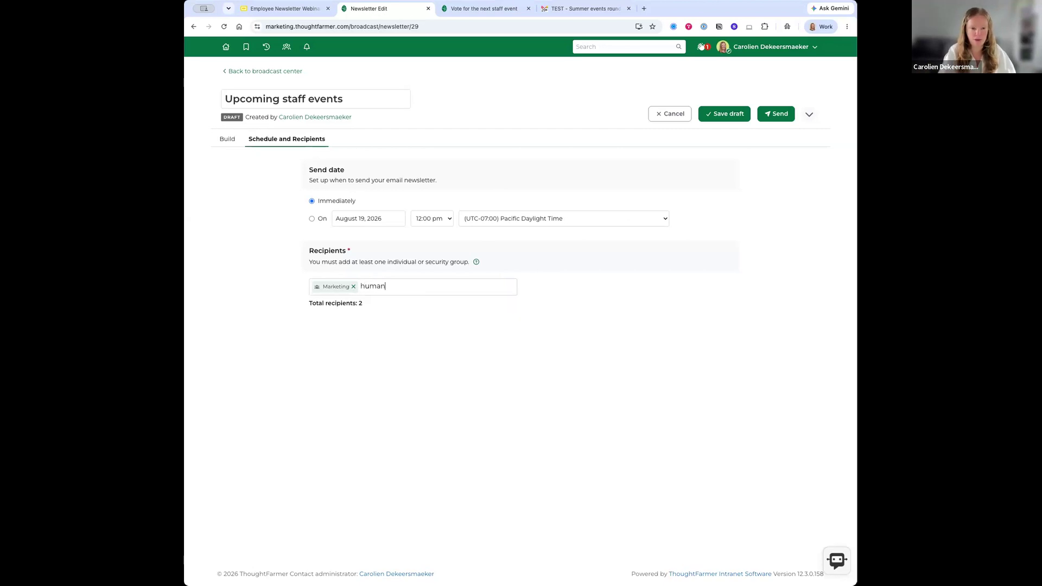
pyautogui.click(352, 304)
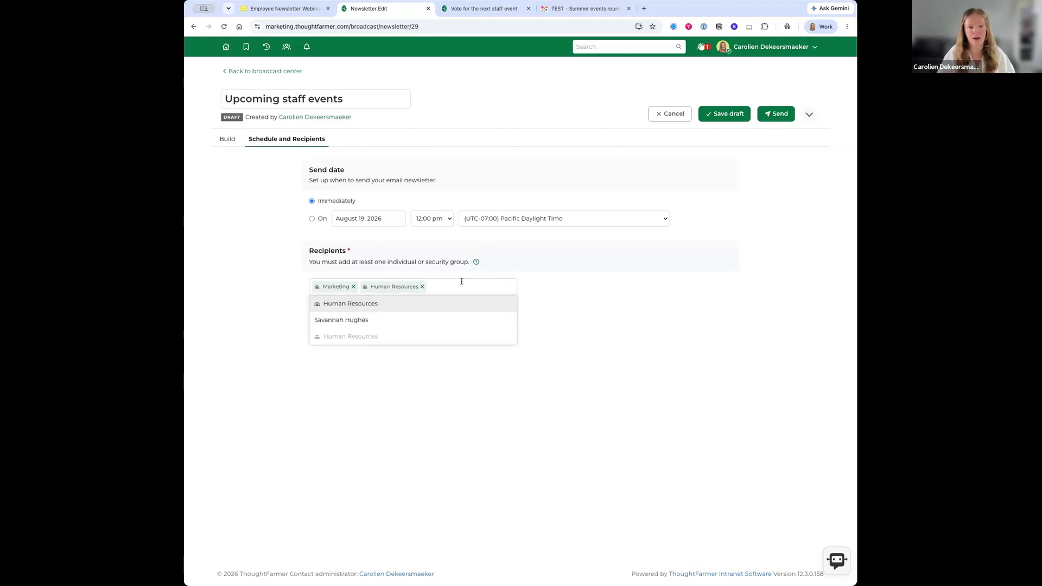
pyautogui.write('ben')
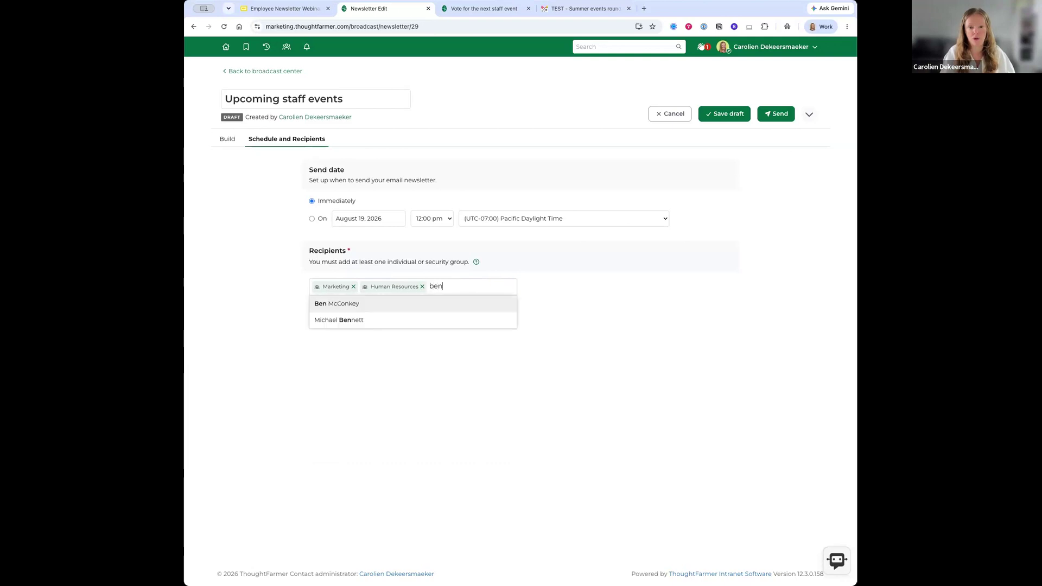
pyautogui.click(393, 304)
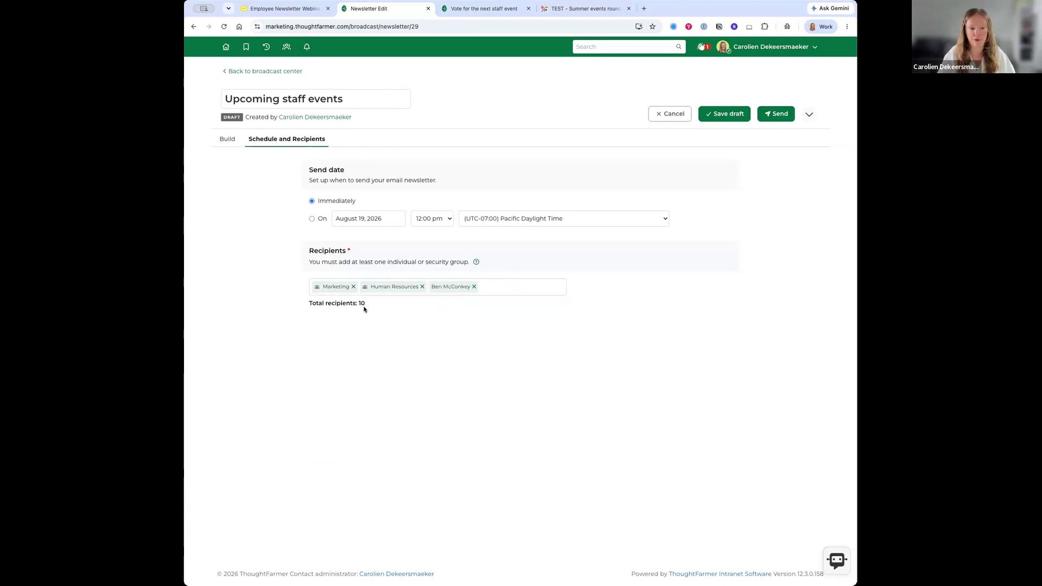
pyautogui.moveTo(349, 305); pyautogui.dragTo(348, 307)
pyautogui.click(449, 348)
# - Send 'Upcoming staff events' to its 10 recipients and open its row actions in Broadcast center
pyautogui.click(774, 114)
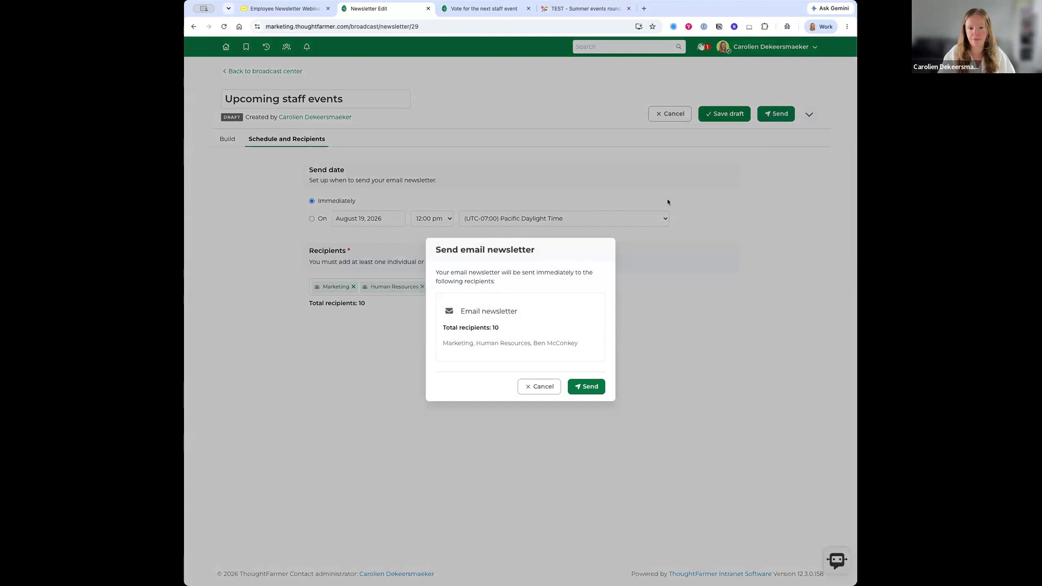
pyautogui.click(596, 387)
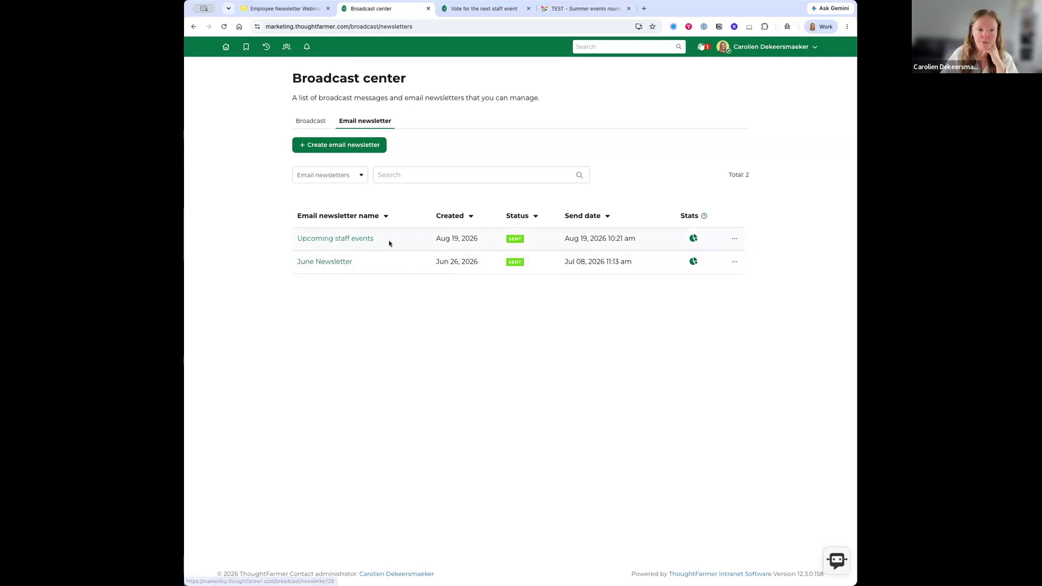
pyautogui.click(734, 240)
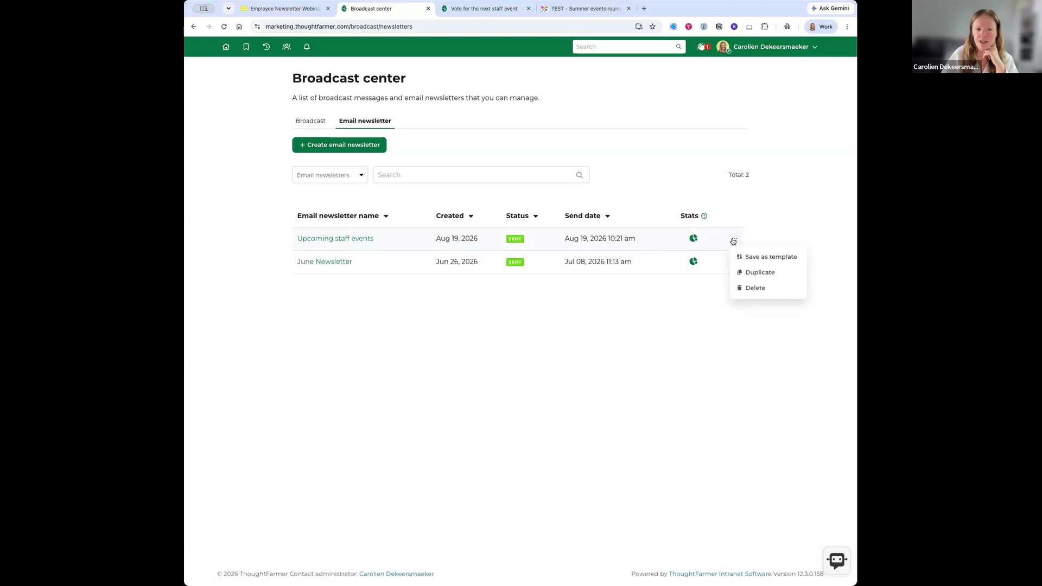
# - Save the sent newsletter as a template named 'Monthly Events Roundup'
pyautogui.click(754, 257)
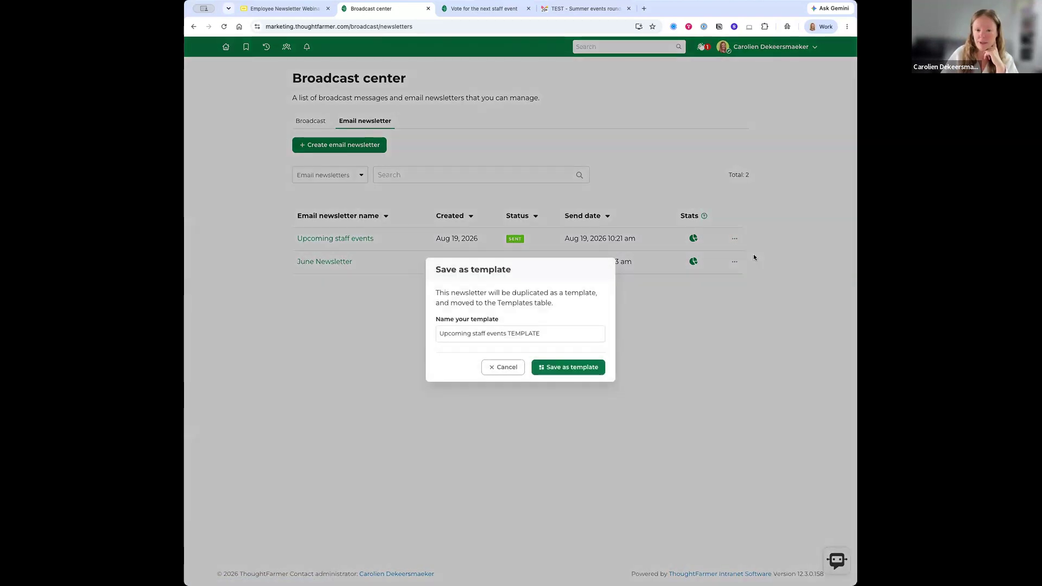
pyautogui.click(507, 334)
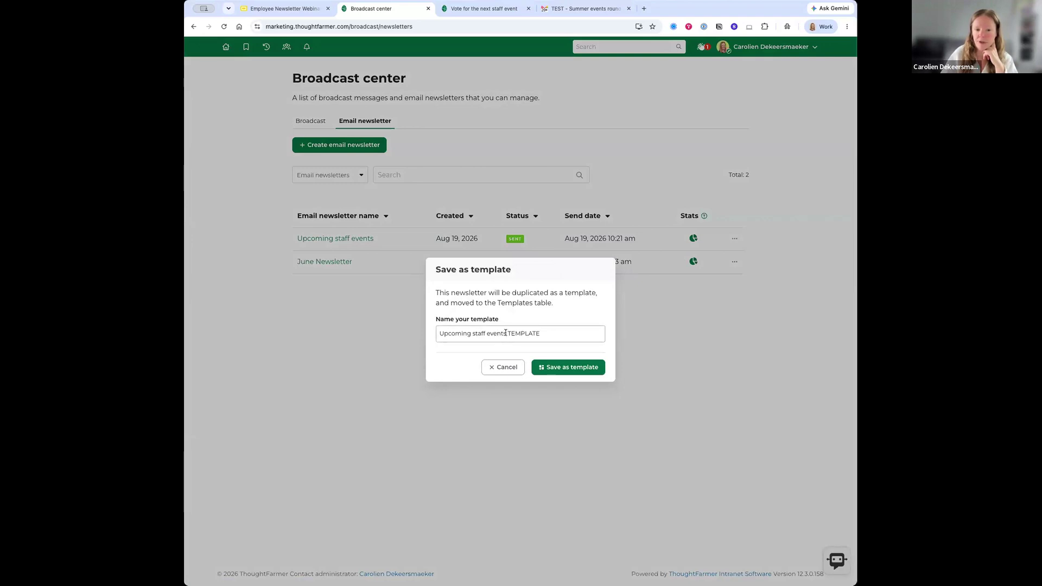
pyautogui.tripleClick(506, 333)
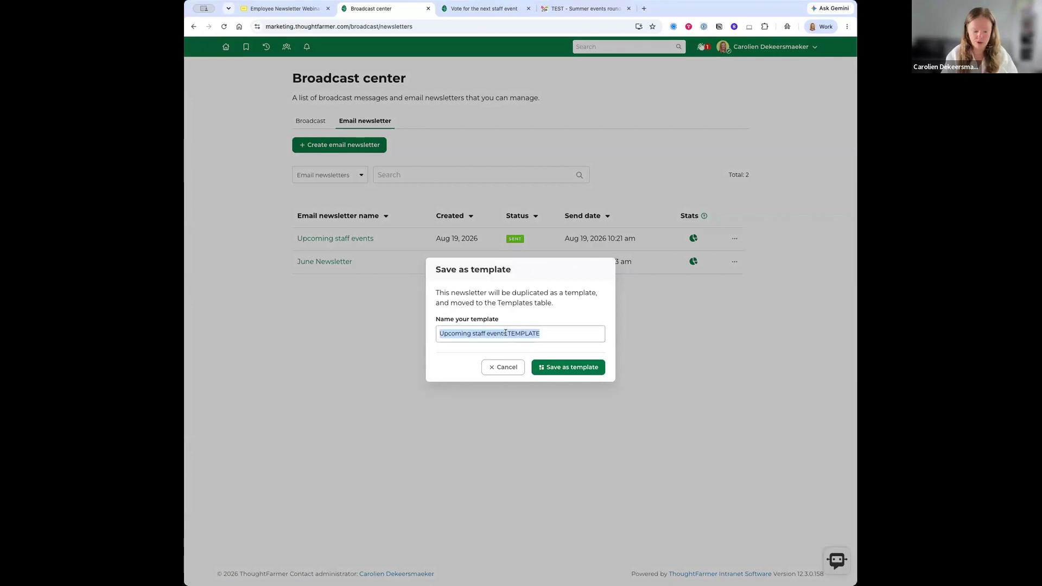
pyautogui.write('Monthly Events Round')
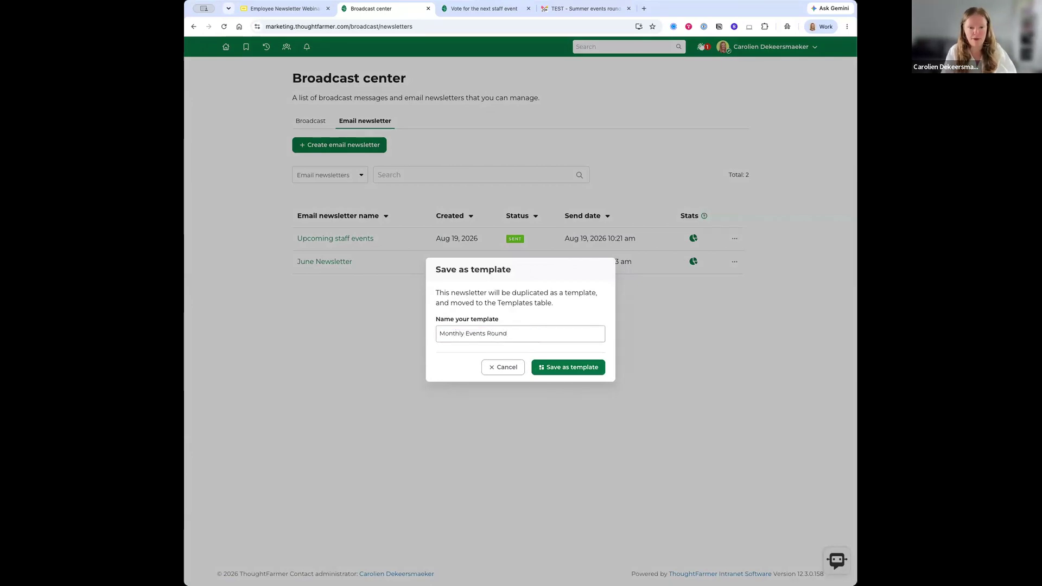
pyautogui.write('up')
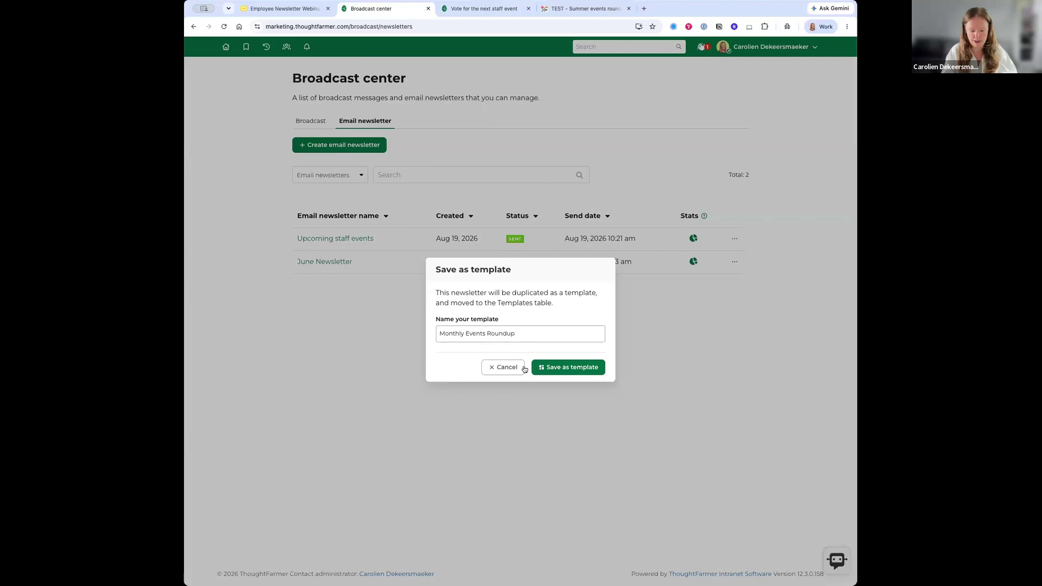
pyautogui.click(552, 368)
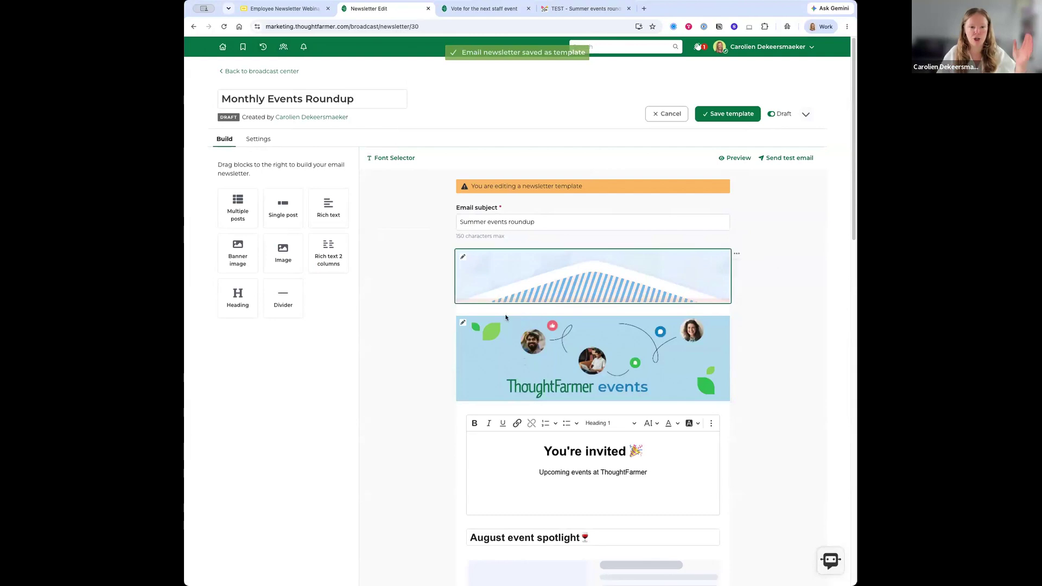
# - Set the Monthly Events Roundup template to Published, save it, and return to the Broadcast center
pyautogui.scroll(-3, 423, 285)
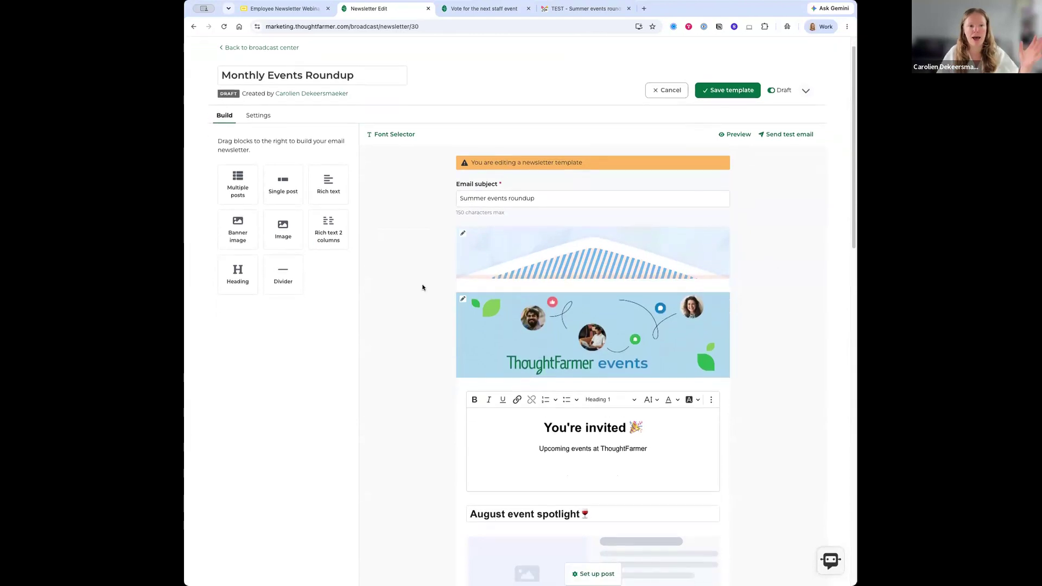
pyautogui.scroll(-5, 422, 289)
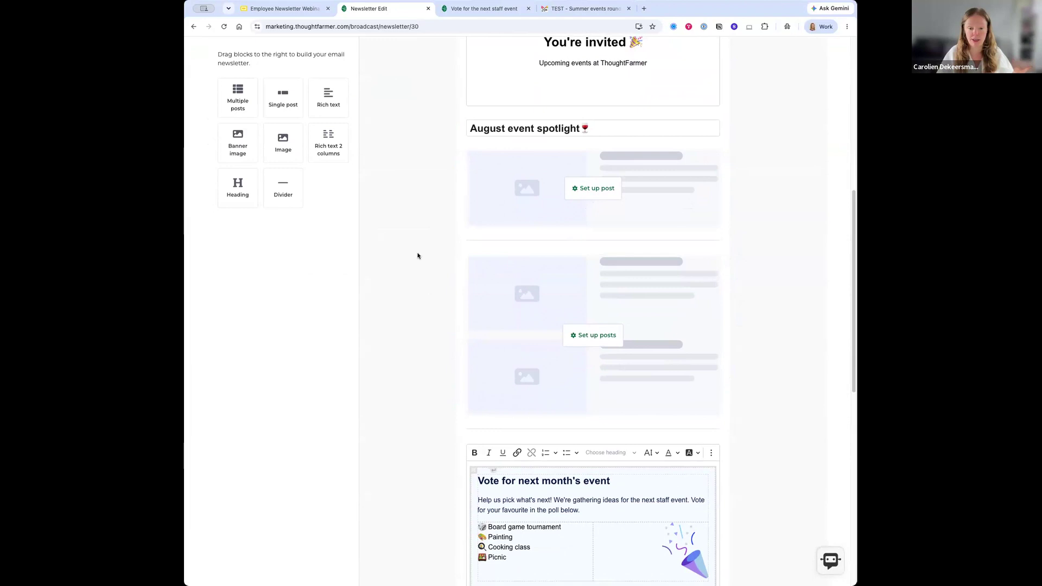
pyautogui.scroll(8, 417, 257)
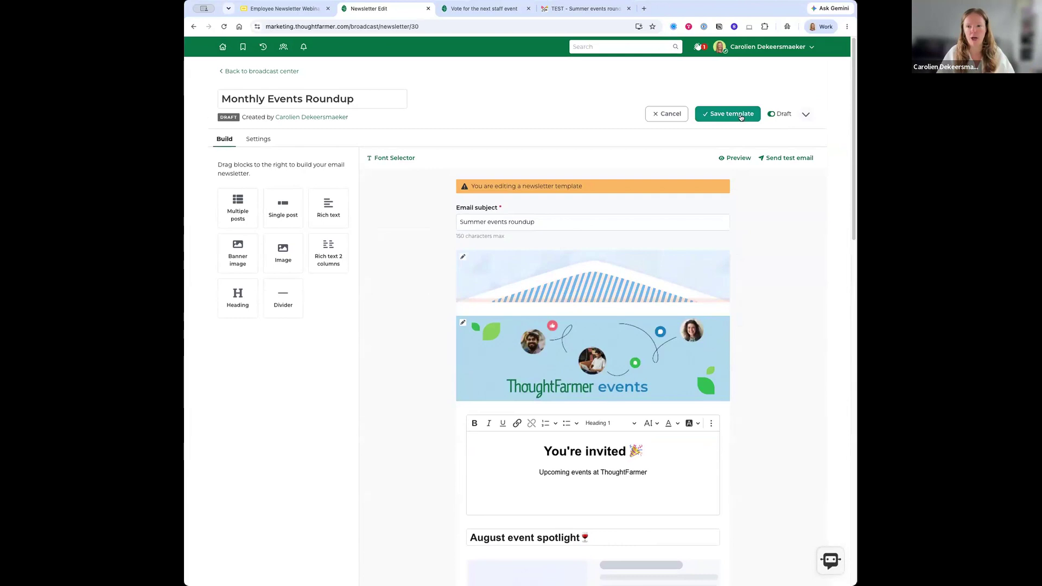
pyautogui.click(773, 114)
pyautogui.click(771, 115)
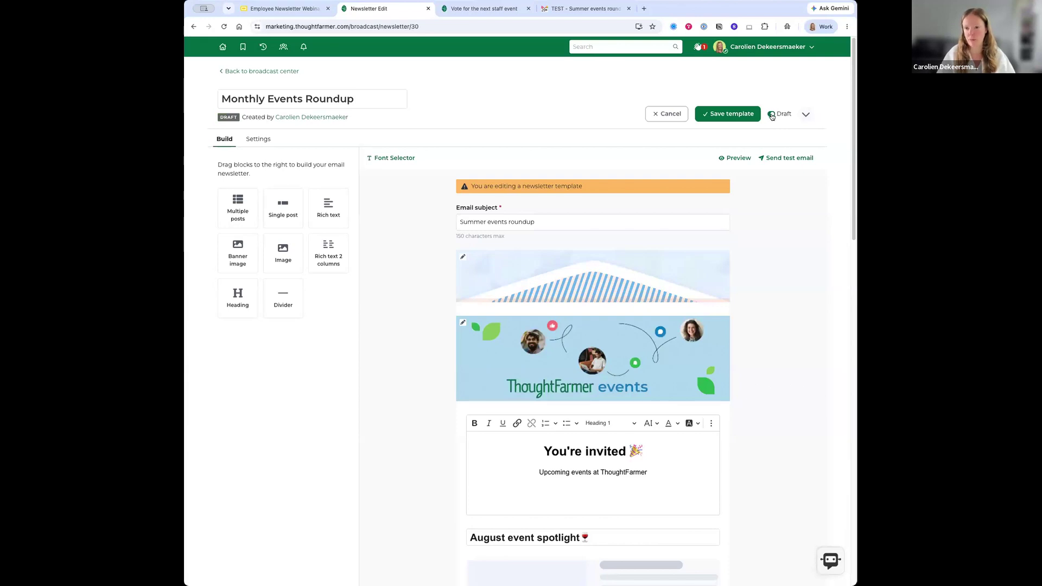
pyautogui.click(771, 115)
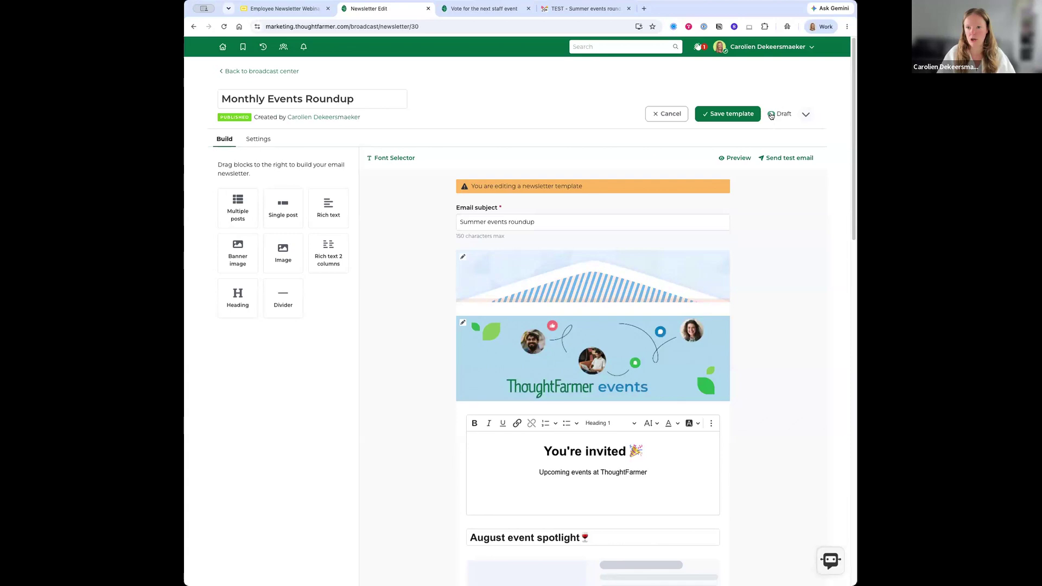
pyautogui.click(738, 117)
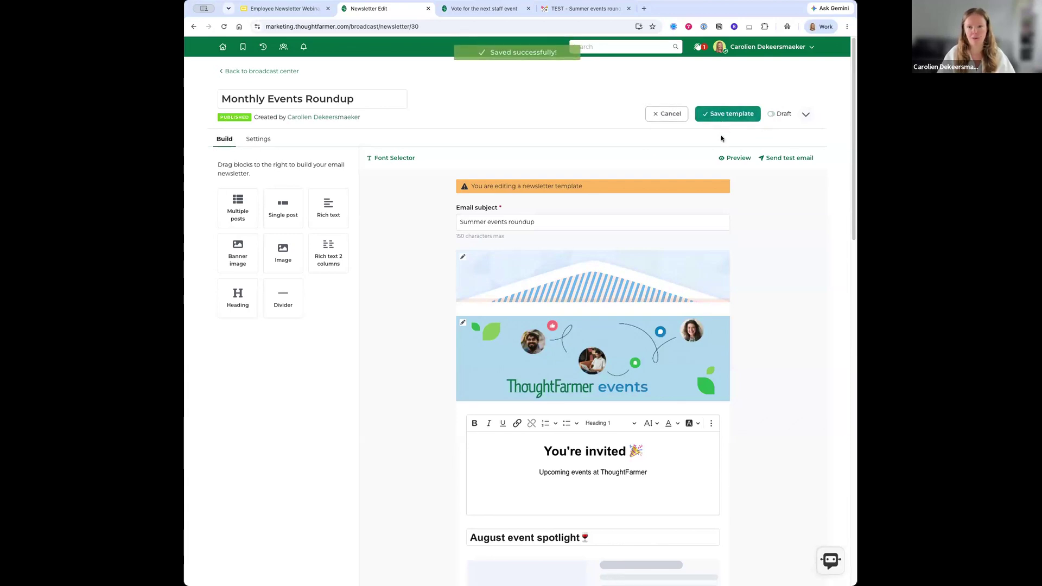
pyautogui.click(240, 71)
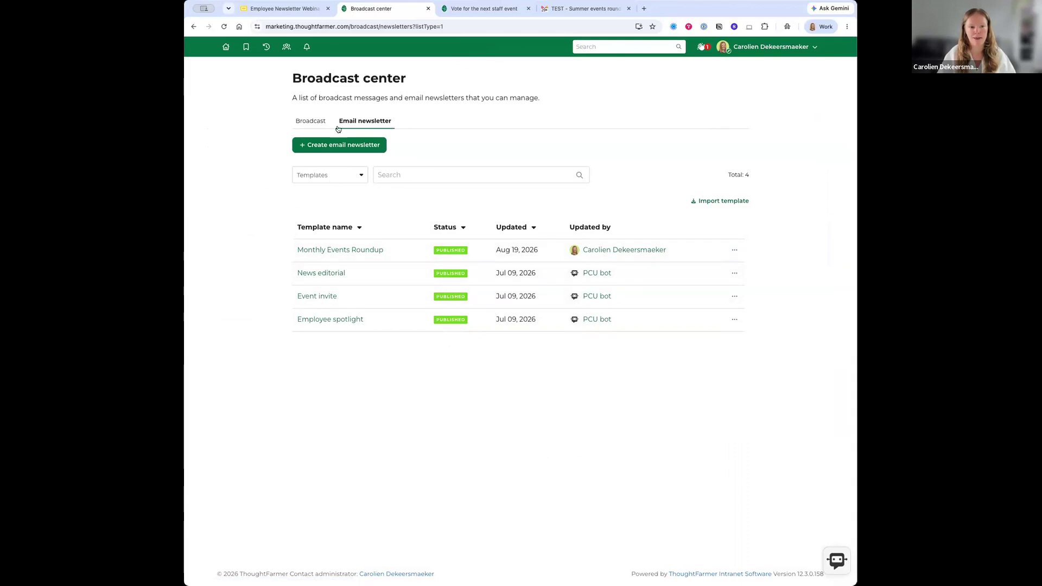
# - Switch the Broadcast center list between Templates and Email newsletters, ending on the sent newsletters
pyautogui.click(345, 175)
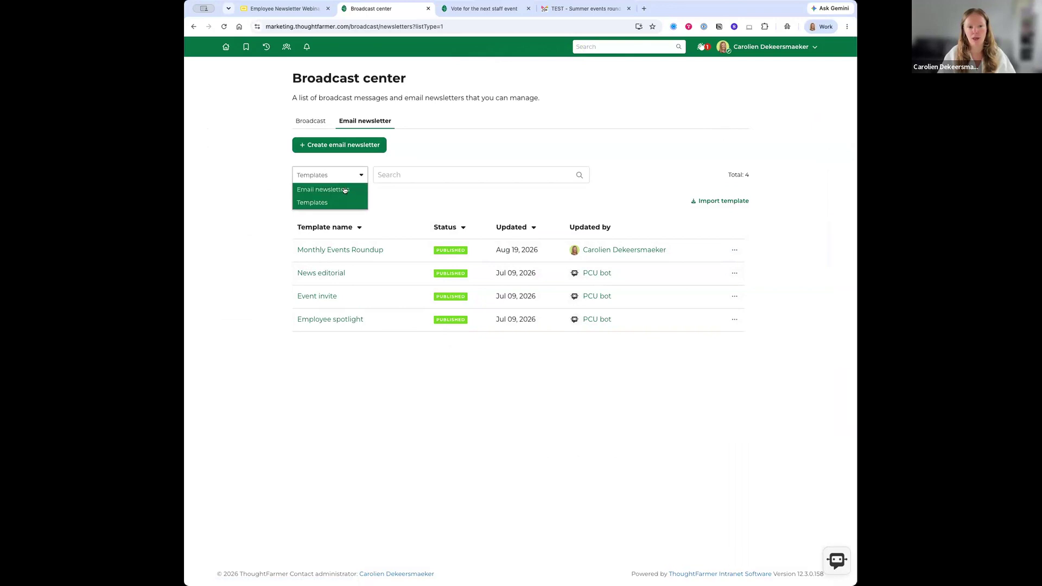
pyautogui.click(345, 190)
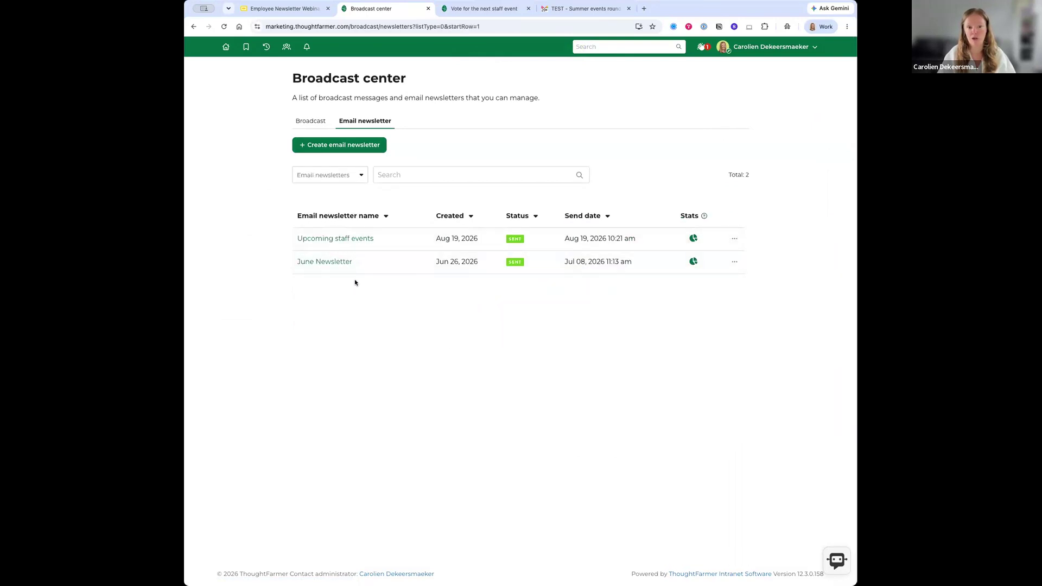
pyautogui.click(357, 177)
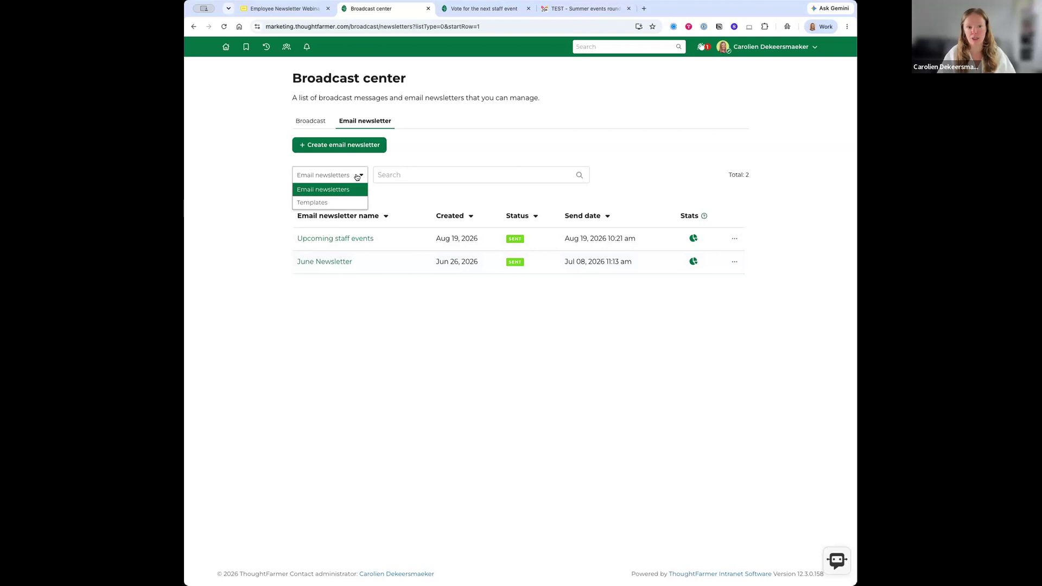
pyautogui.click(345, 204)
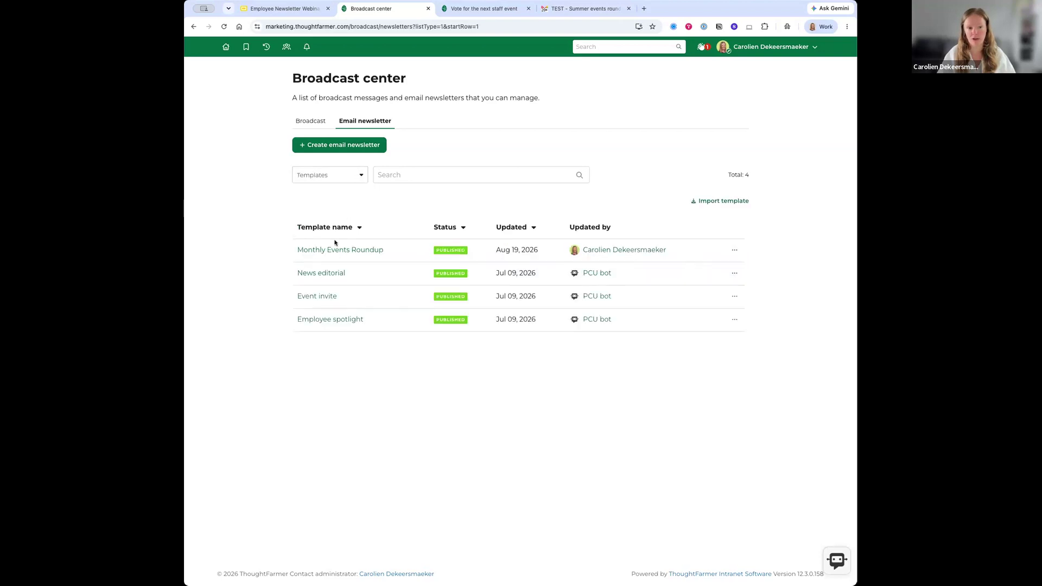
pyautogui.moveTo(293, 272); pyautogui.dragTo(379, 309)
pyautogui.click(298, 339)
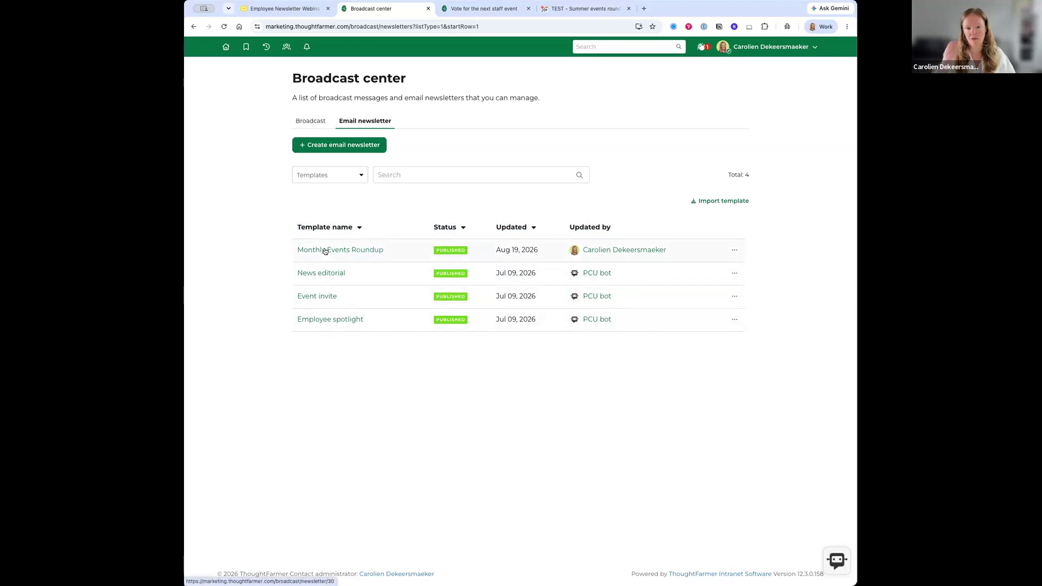
pyautogui.click(347, 175)
pyautogui.click(345, 191)
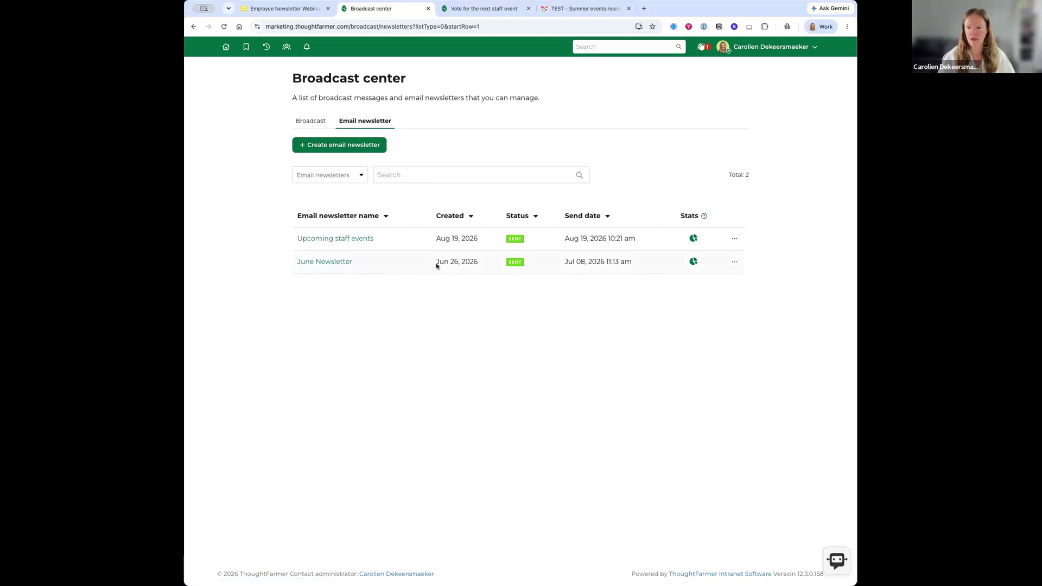
# - Open the June Newsletter stats (3 recipients, 100.0% open rate, 11 clicks) and list the users who opened it
pyautogui.click(693, 262)
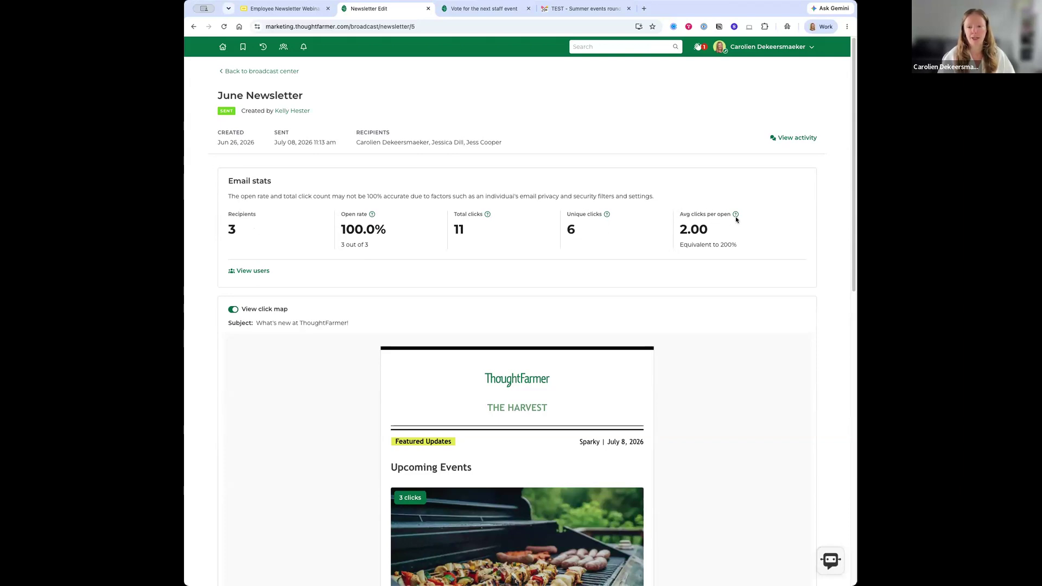
pyautogui.moveTo(736, 215)
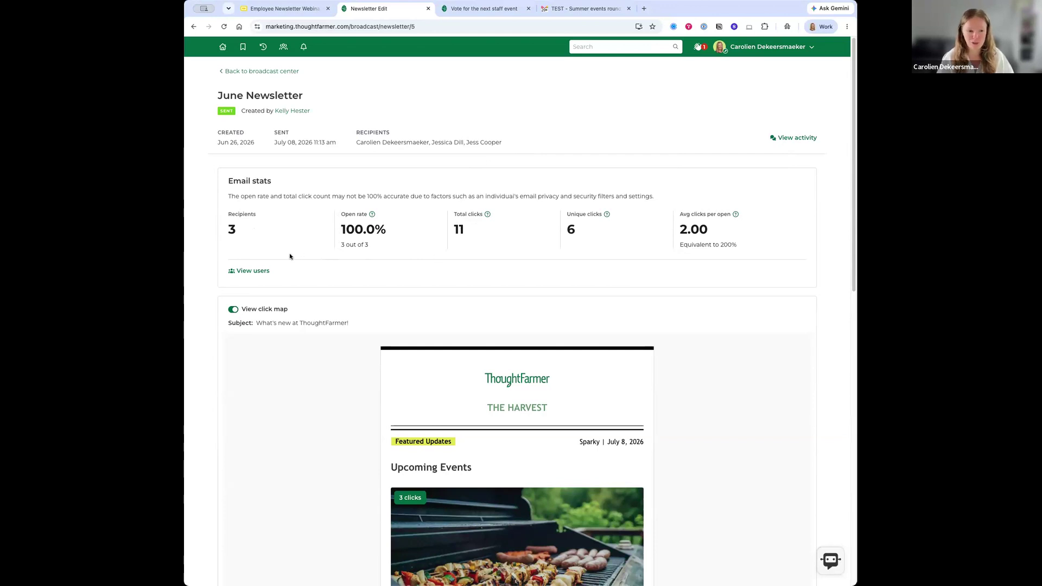
pyautogui.click(255, 270)
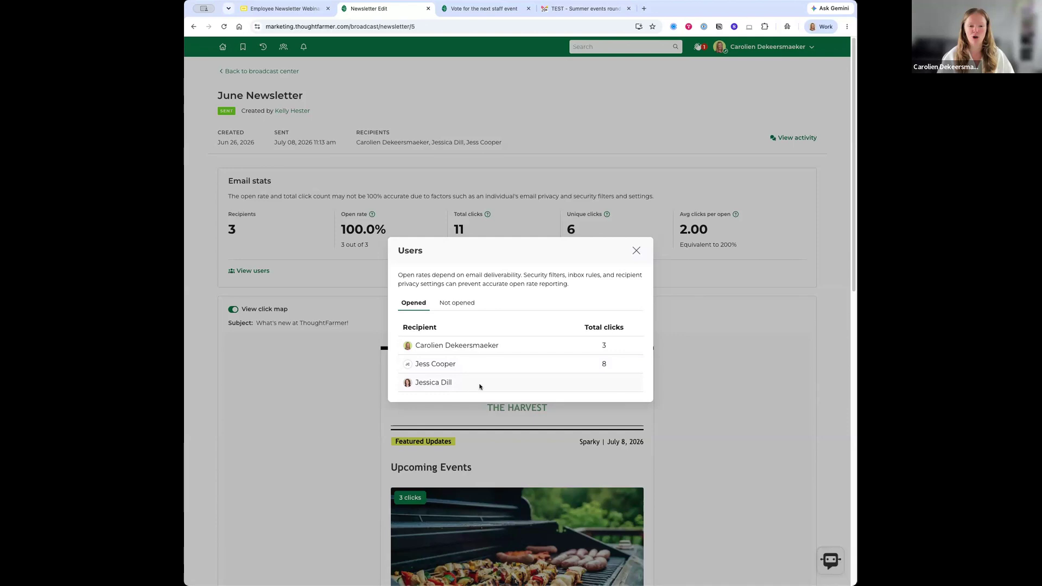
# - Check the Not opened and Opened recipient tabs, then close the Users dialog
pyautogui.click(456, 304)
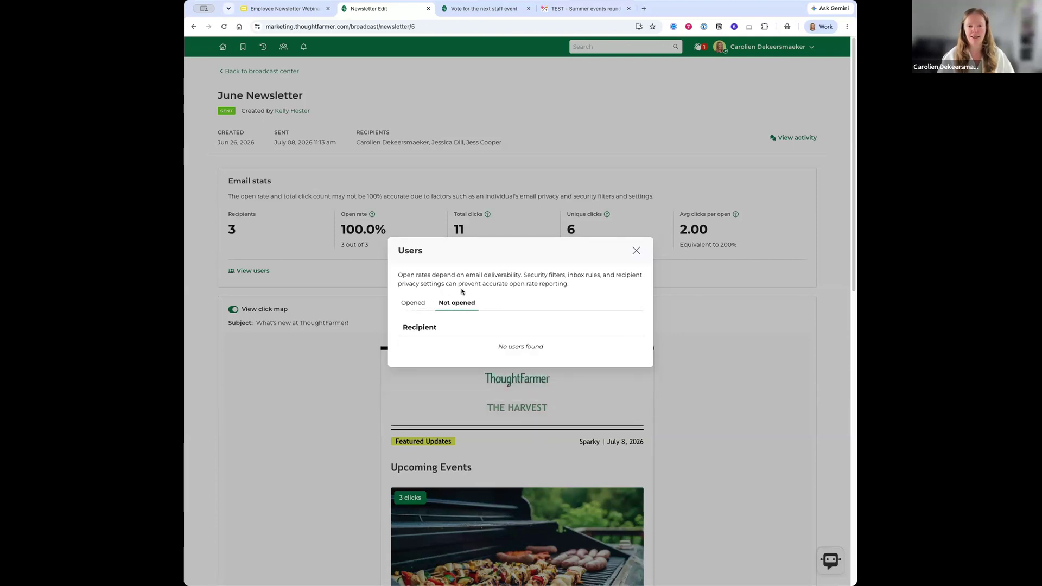
pyautogui.click(409, 307)
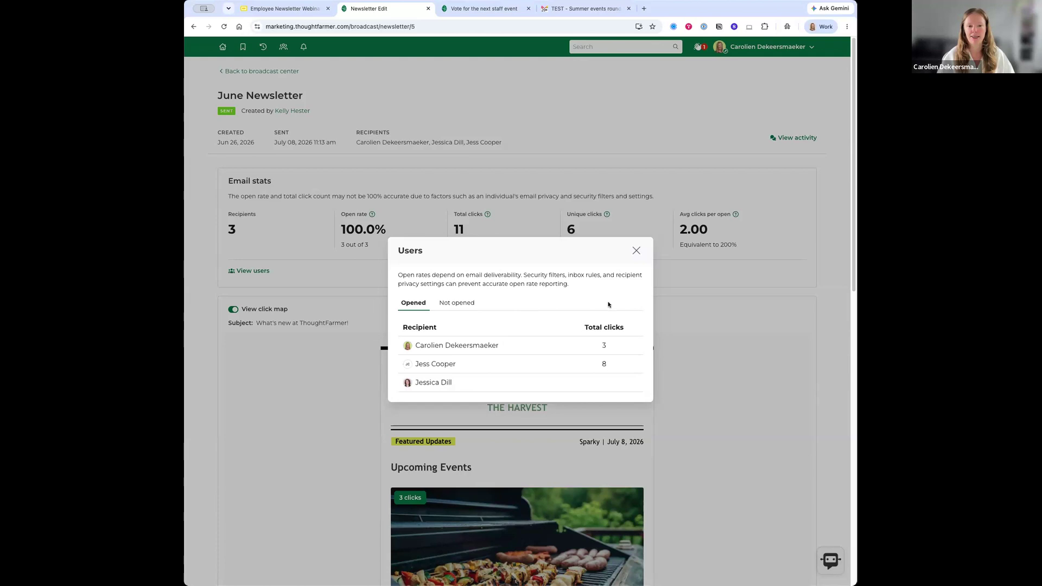
pyautogui.click(636, 251)
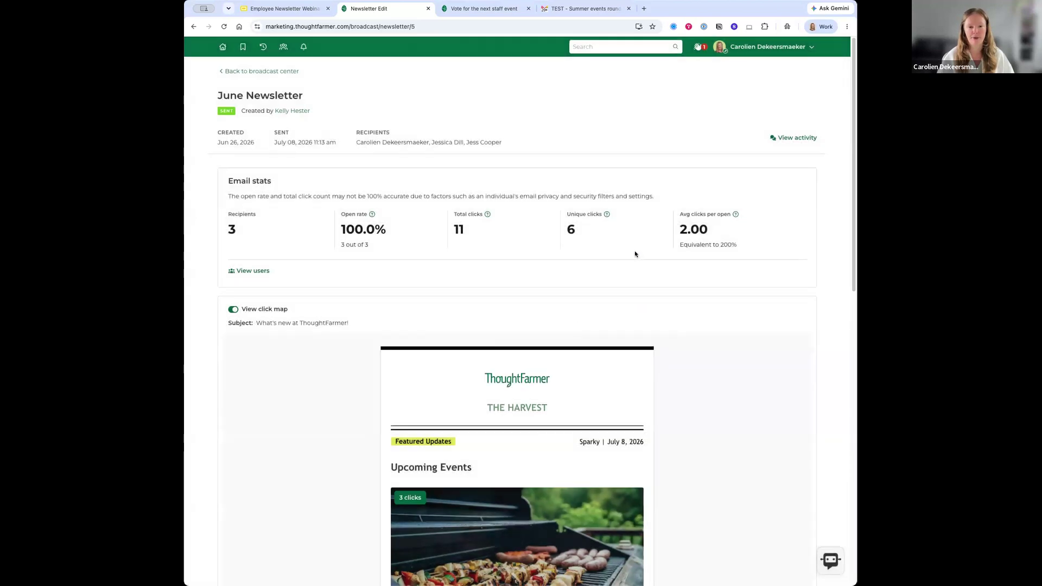
pyautogui.scroll(-2, 632, 254)
pyautogui.scroll(-4, 630, 253)
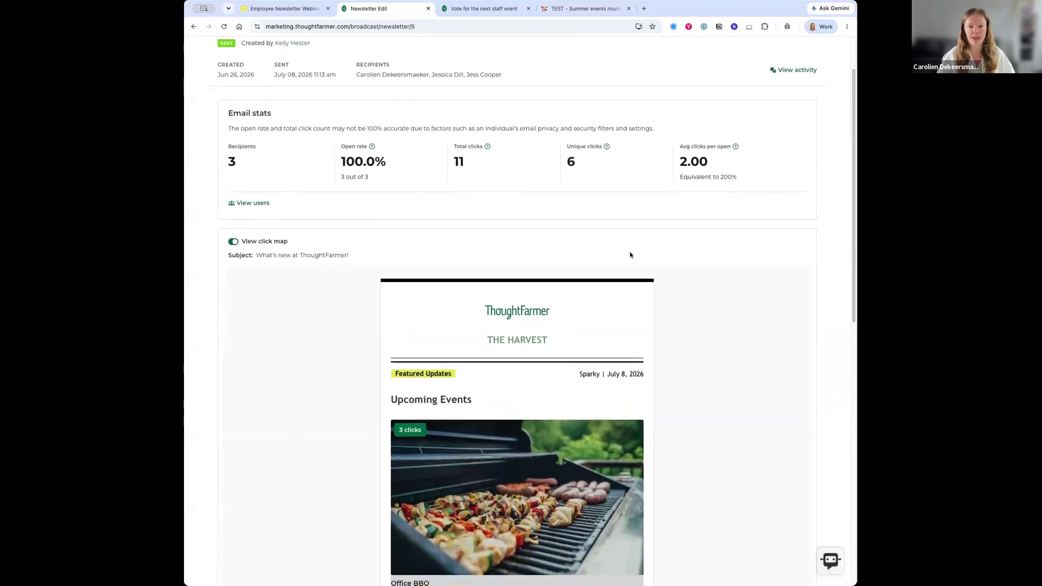
pyautogui.scroll(-3, 624, 256)
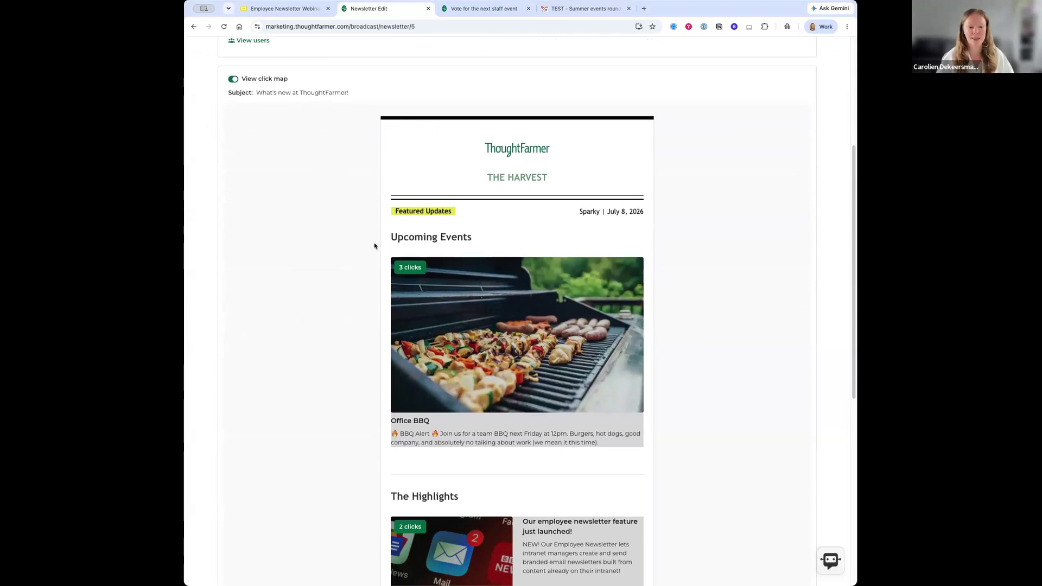
pyautogui.scroll(-1, 380, 247)
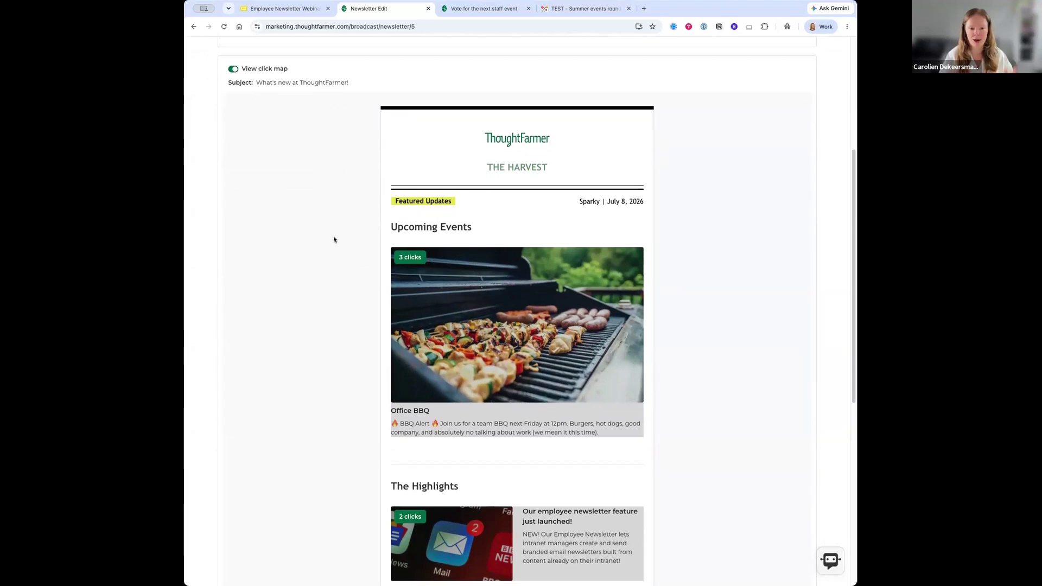
pyautogui.scroll(-2, 364, 256)
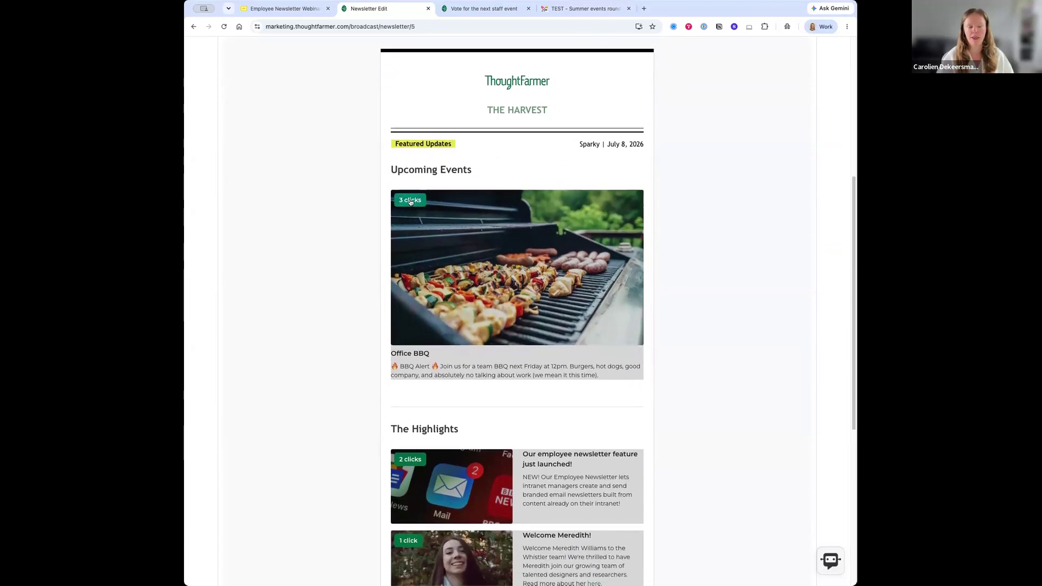
pyautogui.click(412, 201)
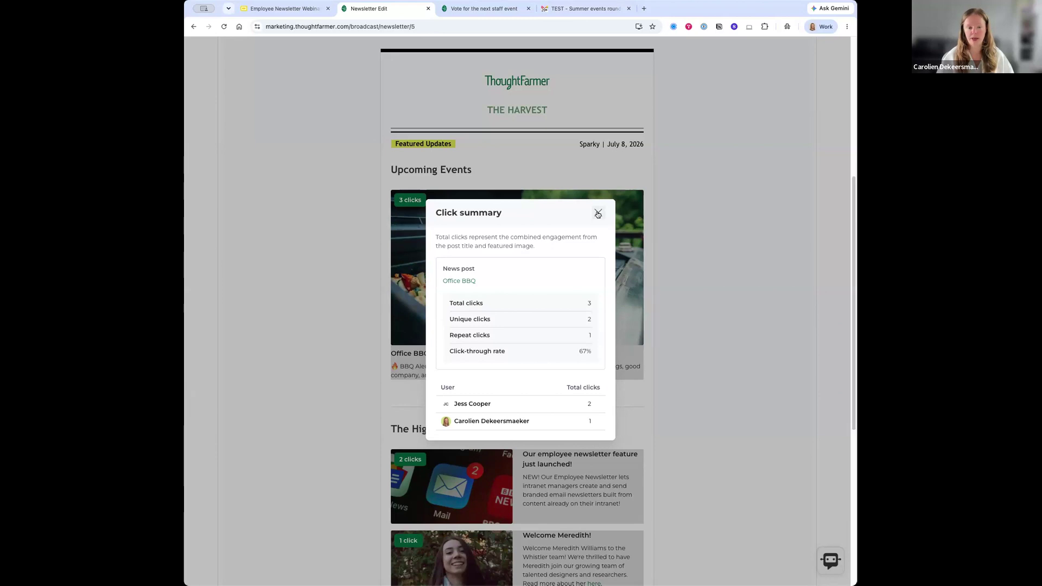
pyautogui.click(597, 213)
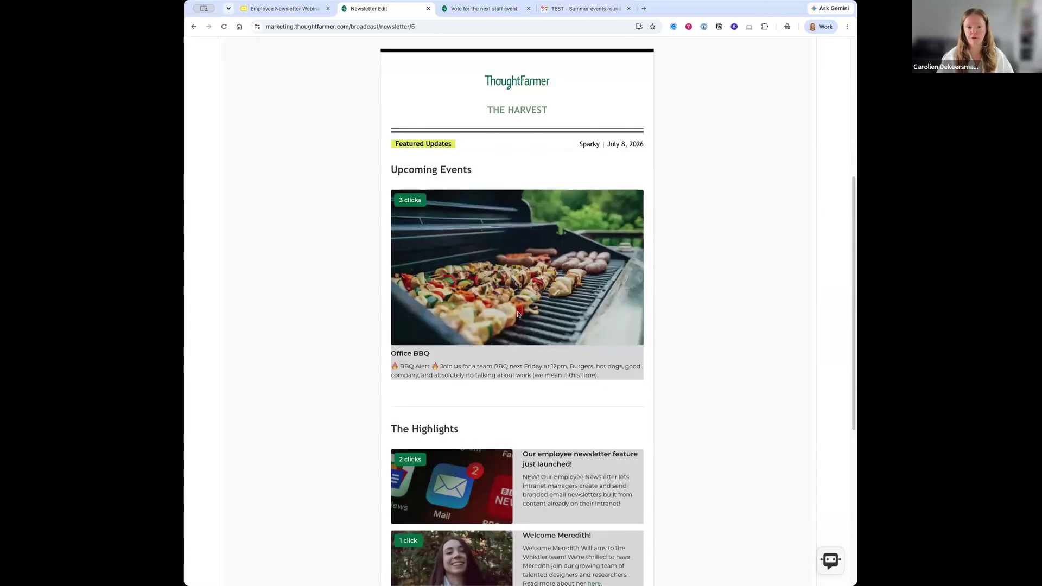
pyautogui.scroll(-4, 516, 311)
pyautogui.scroll(-5, 516, 311)
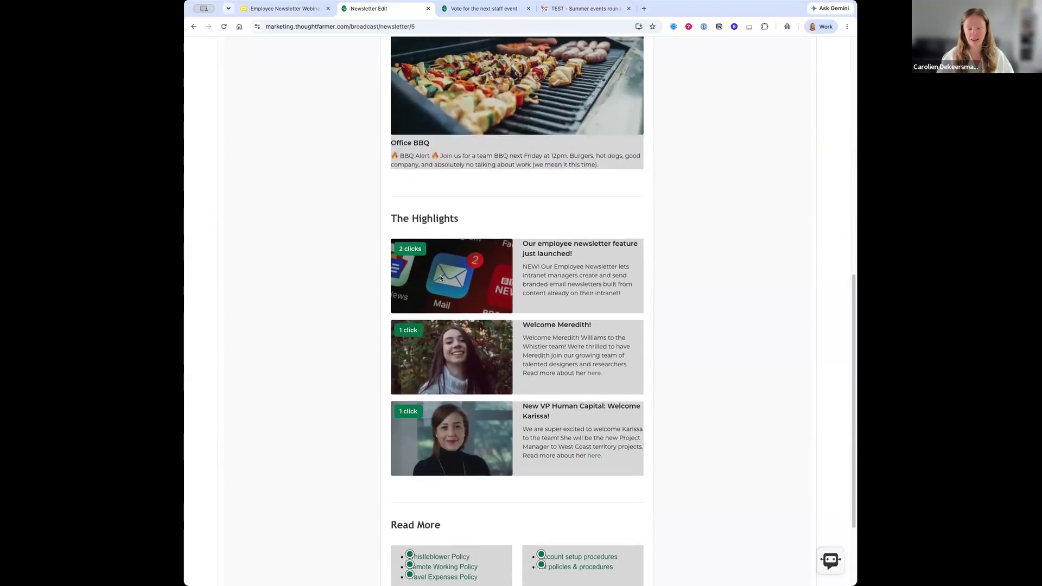
pyautogui.scroll(-2, 440, 280)
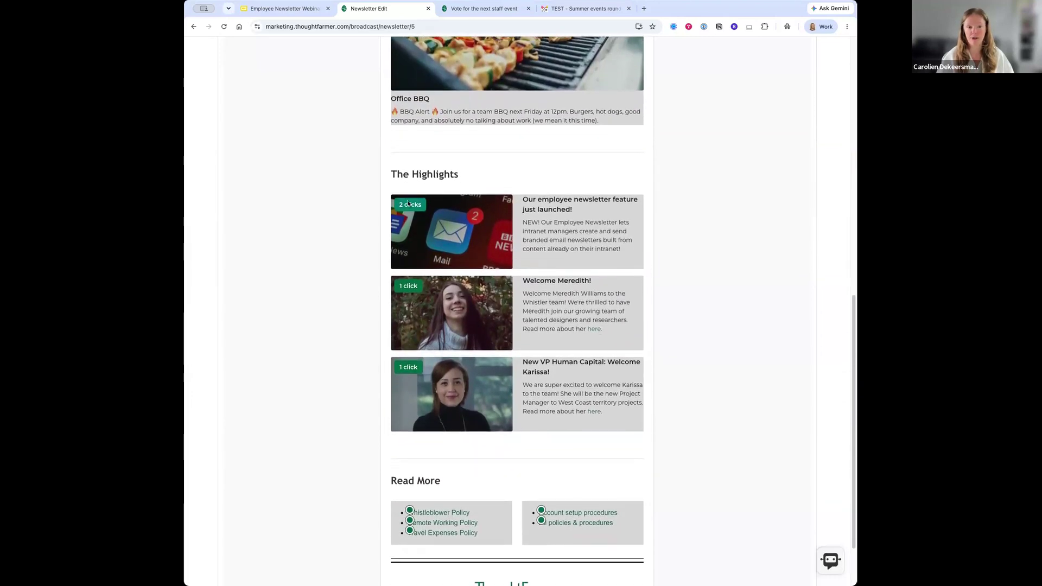
pyautogui.click(408, 204)
pyautogui.click(597, 214)
pyautogui.scroll(-3, 466, 281)
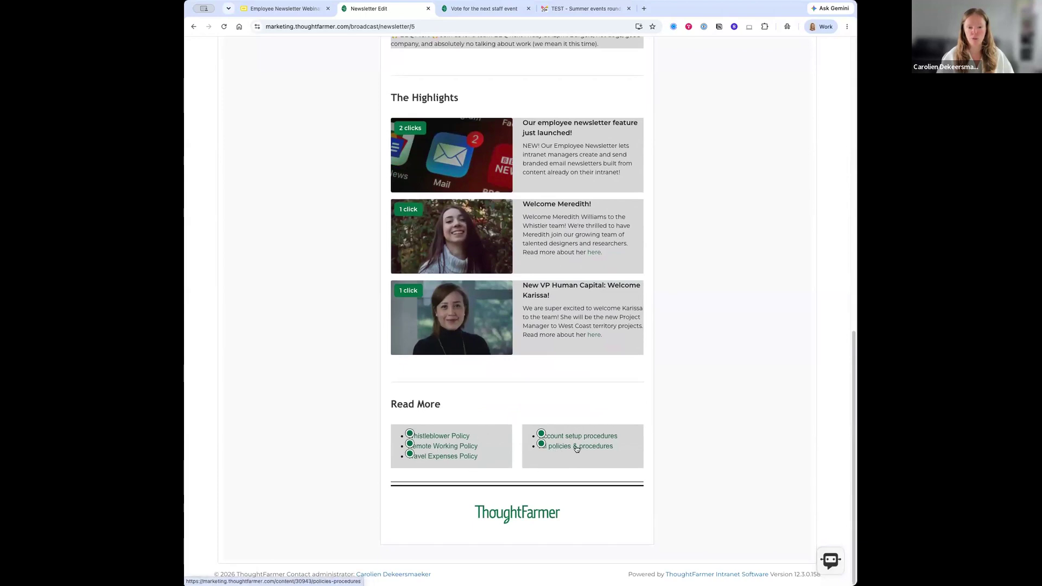
pyautogui.click(541, 434)
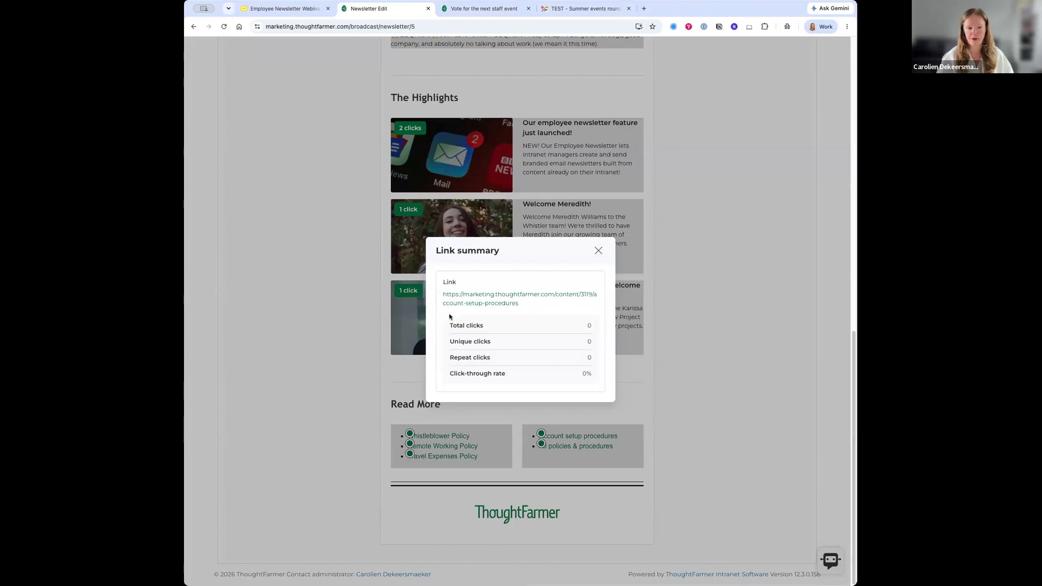
pyautogui.click(598, 250)
pyautogui.scroll(20, 494, 373)
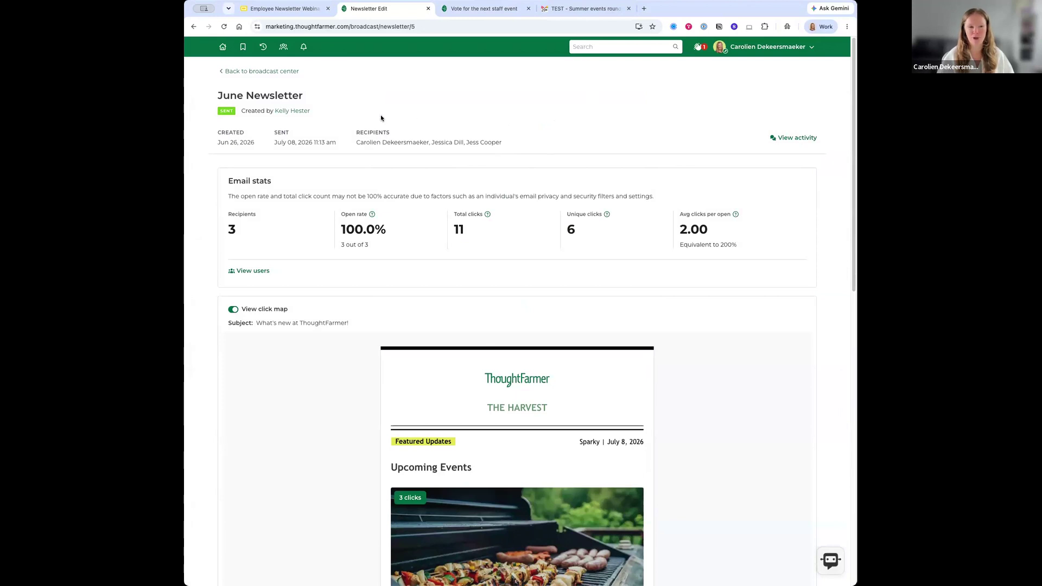
# - Go back to the Broadcast center, then switch to the webinar's 'Live demo' slide tab
pyautogui.click(273, 70)
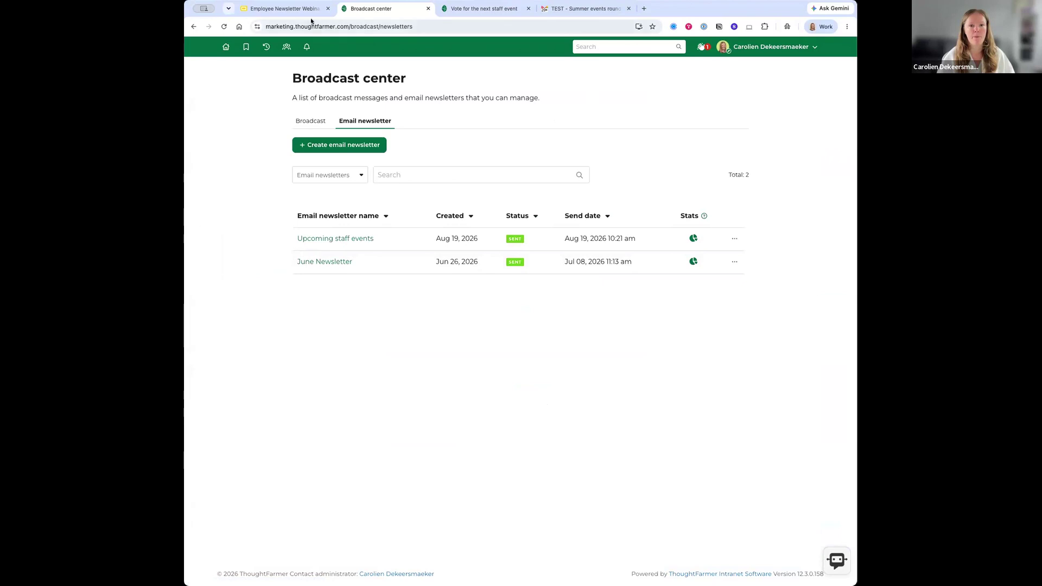
pyautogui.click(283, 10)
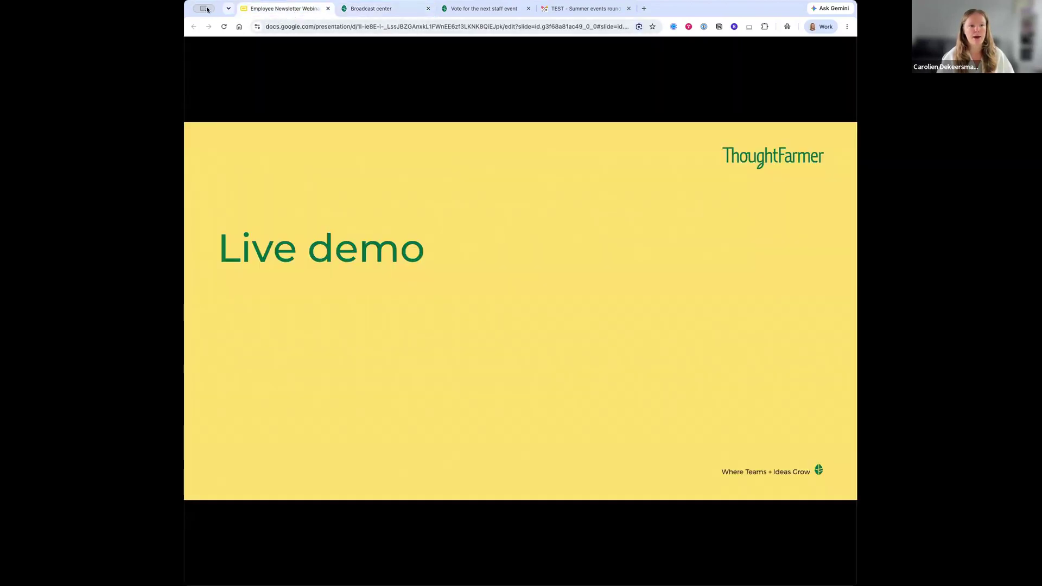